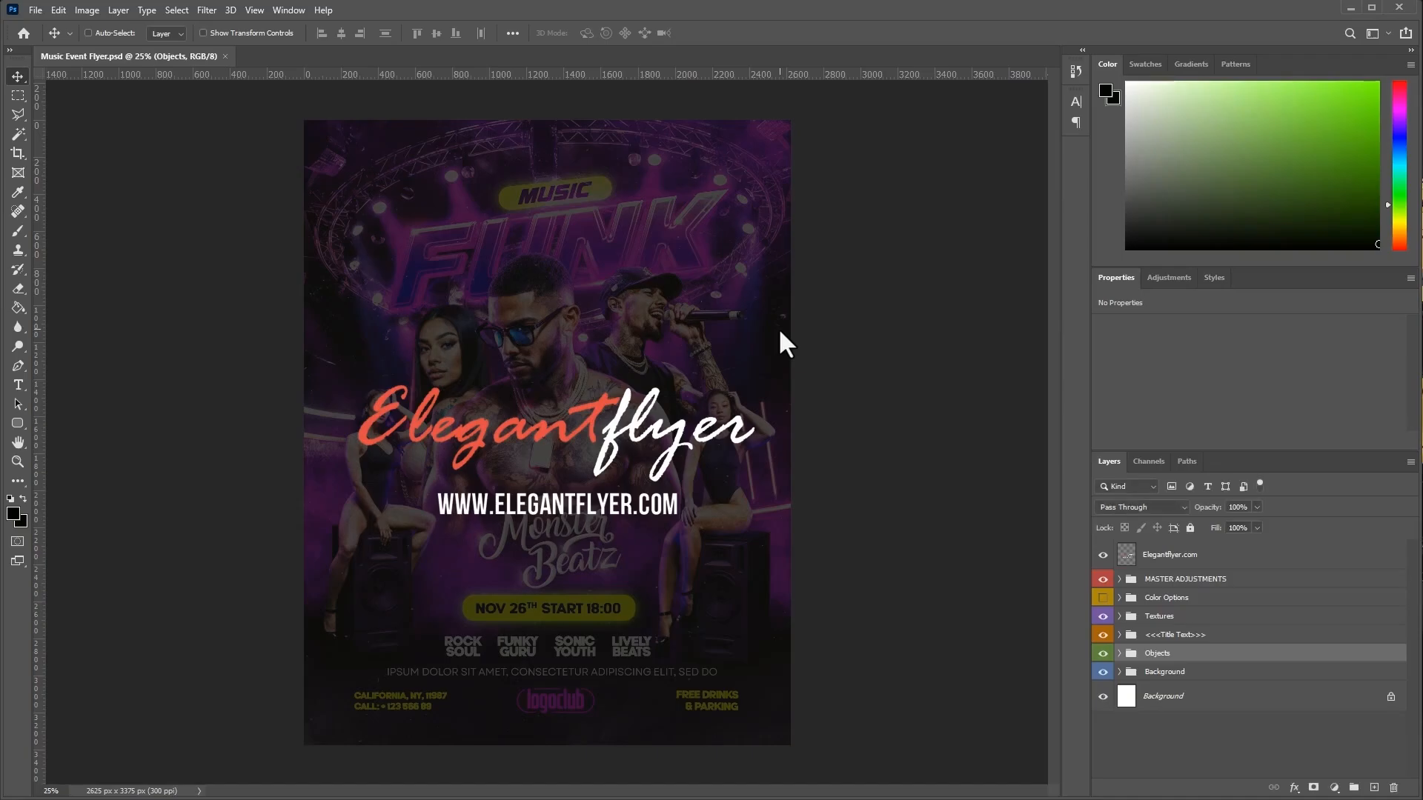
Step: Hide the Elegantflyer.com overlay layer covering the flyer
click(1137, 579)
click(1102, 554)
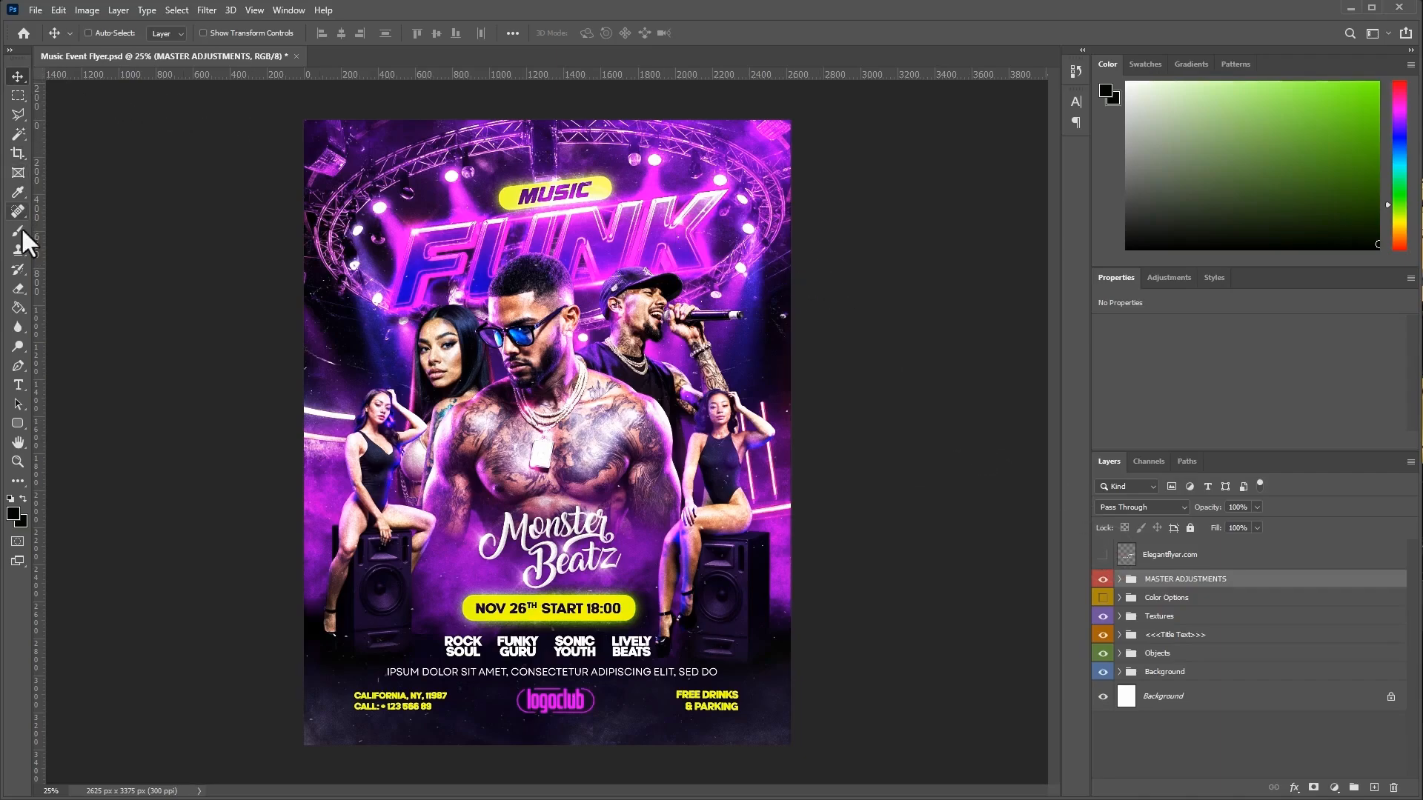
click(1199, 599)
click(1193, 616)
click(1184, 634)
click(1181, 653)
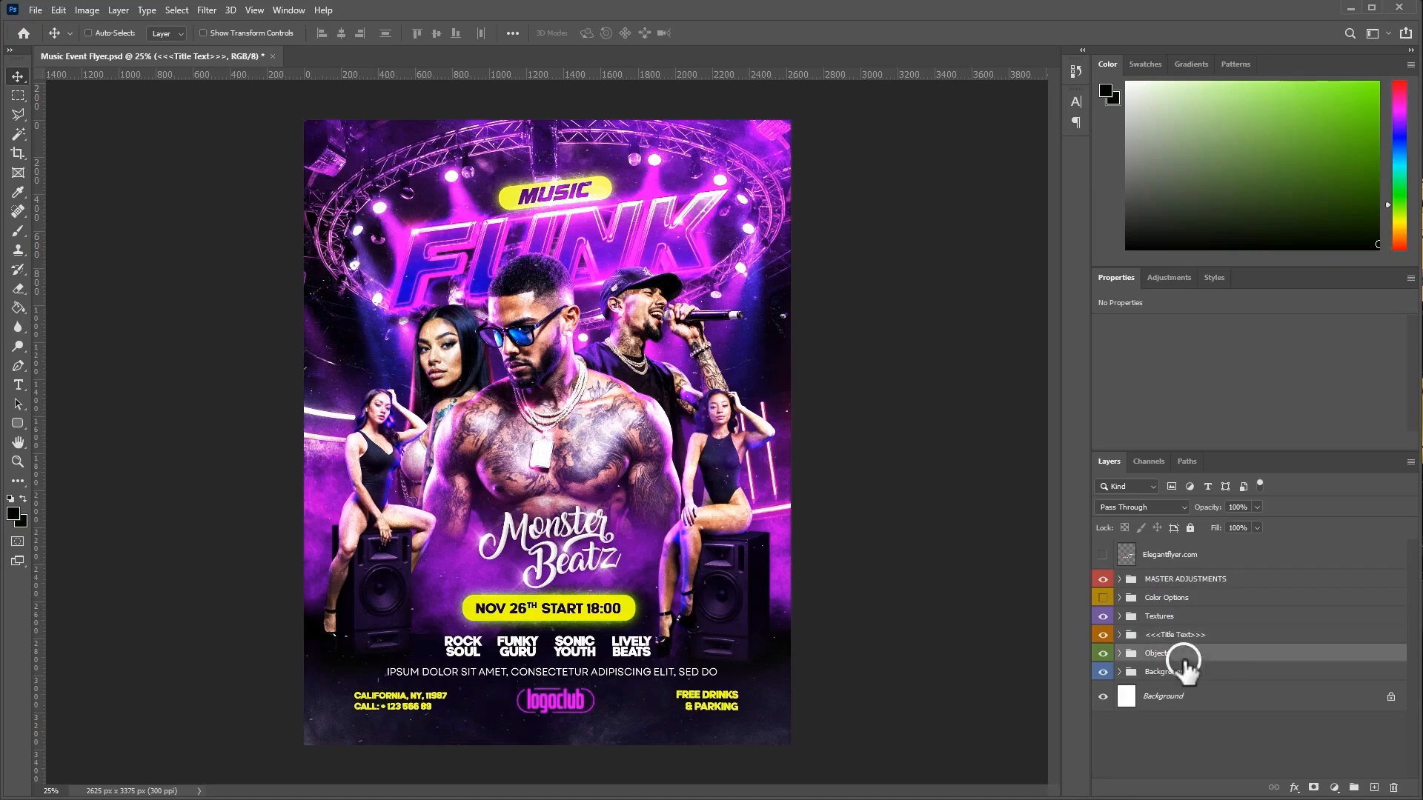
click(1176, 675)
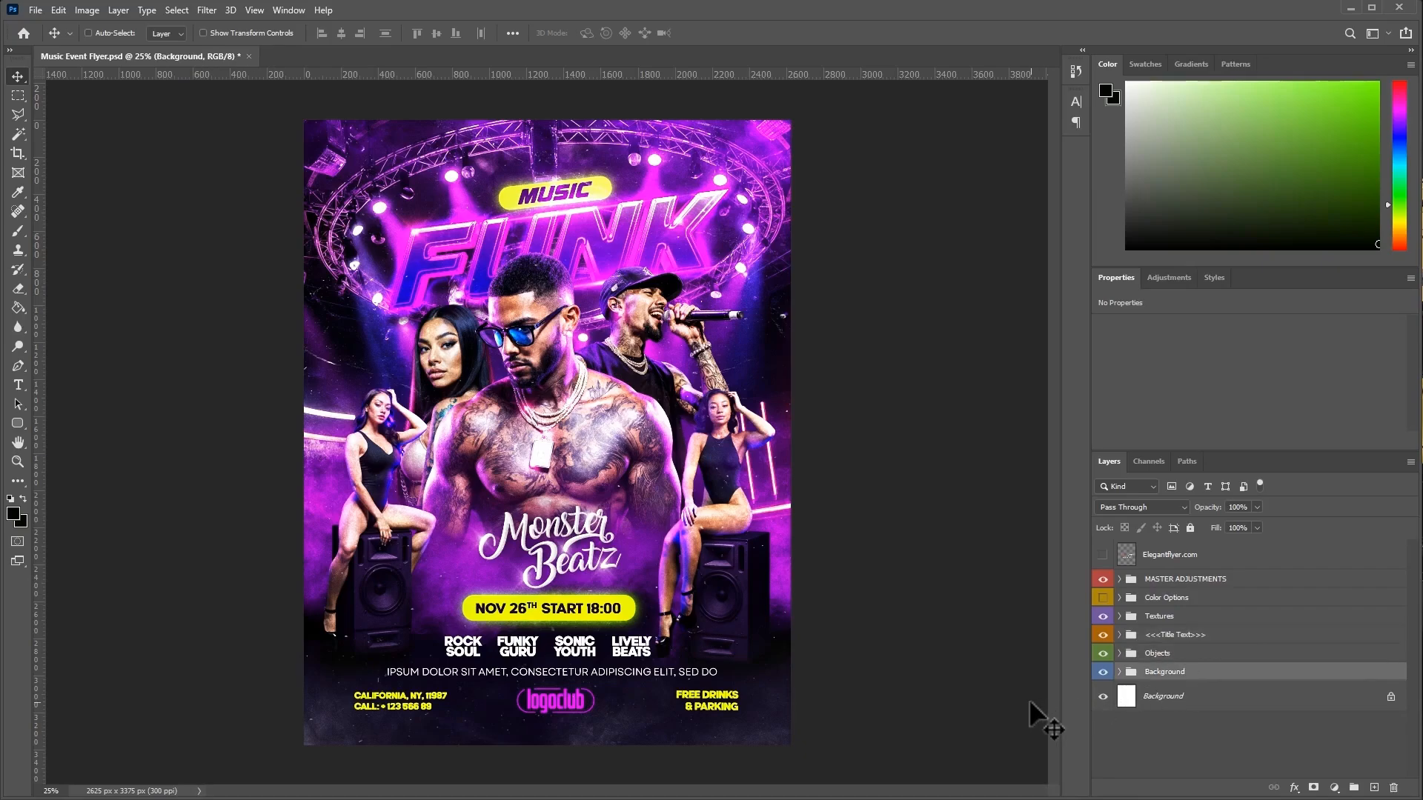
Step: Open the contents of the dark-haired woman's photo smart object in the Objects group for editing
click(1119, 654)
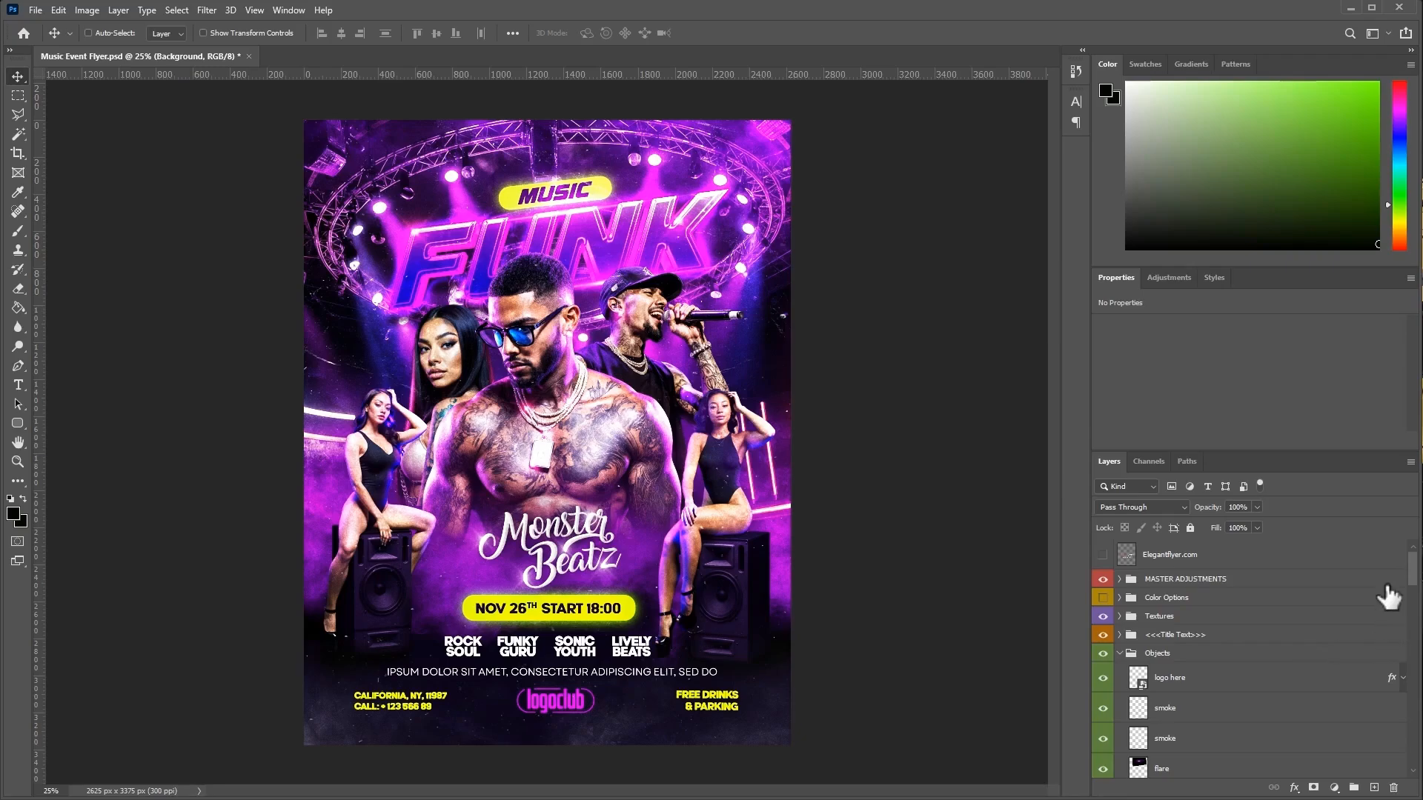
drag(1413, 582, 1410, 737)
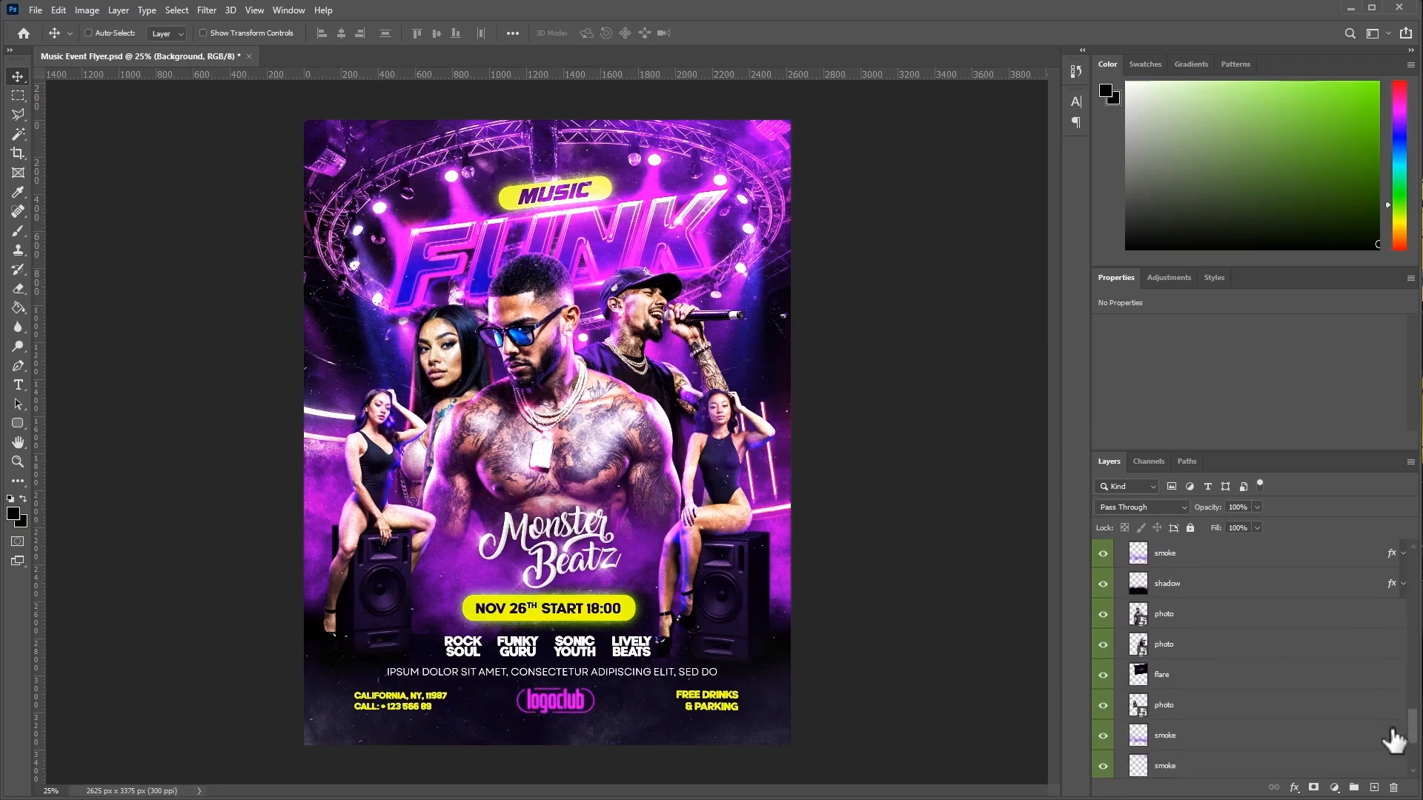
click(1231, 646)
click(1164, 710)
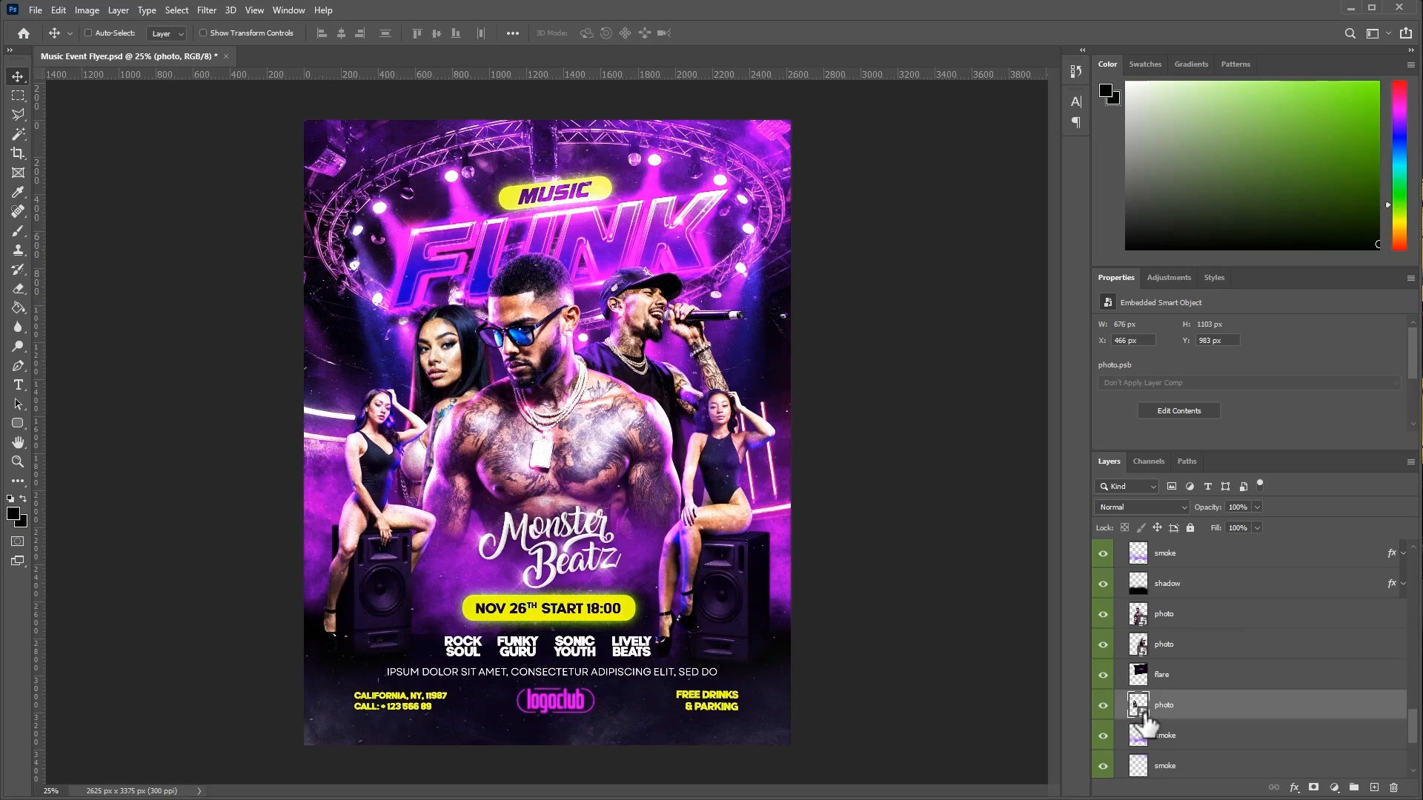
double_click(1139, 708)
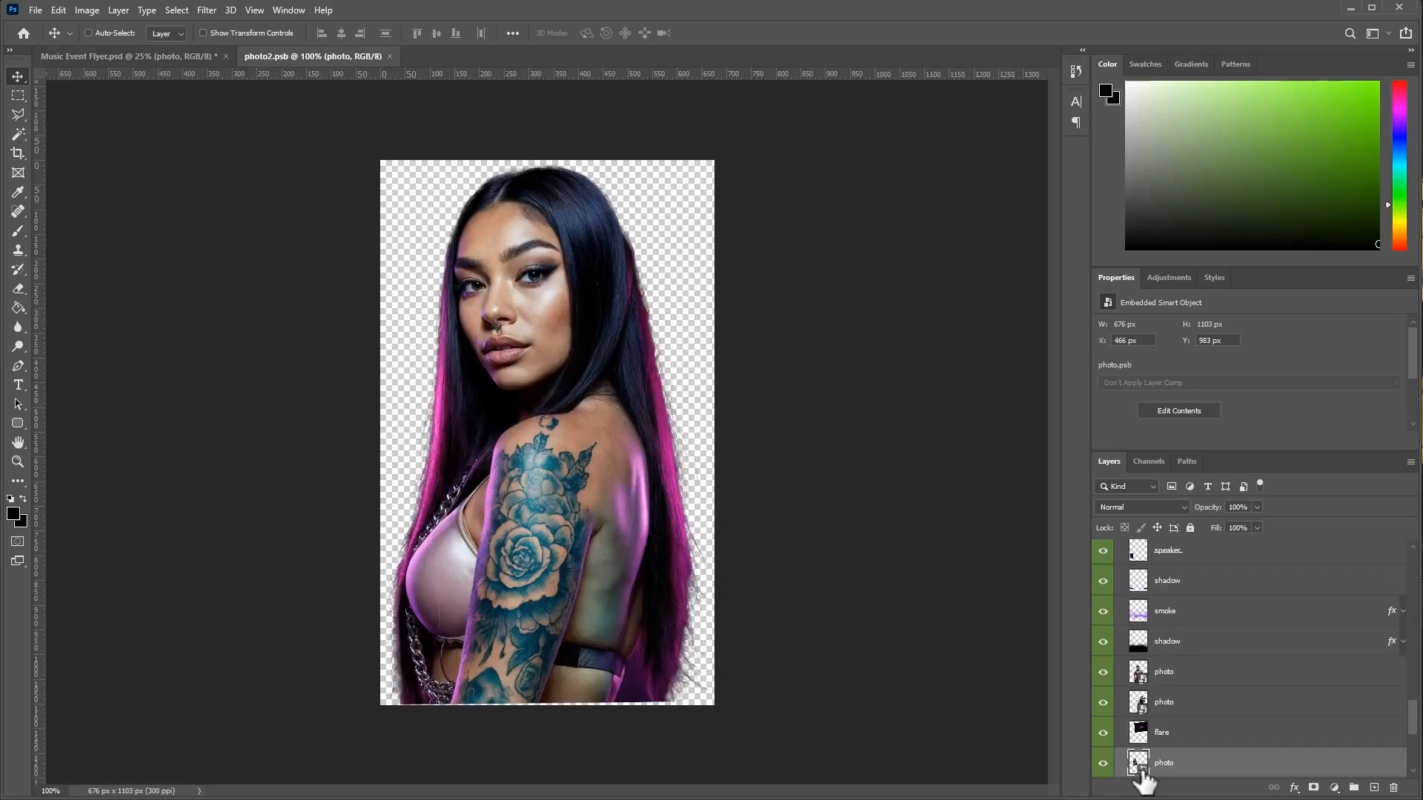
Step: Open 02.png as a separate document and select its subject automatically with Select Subject
drag(1422, 152, 808, 40)
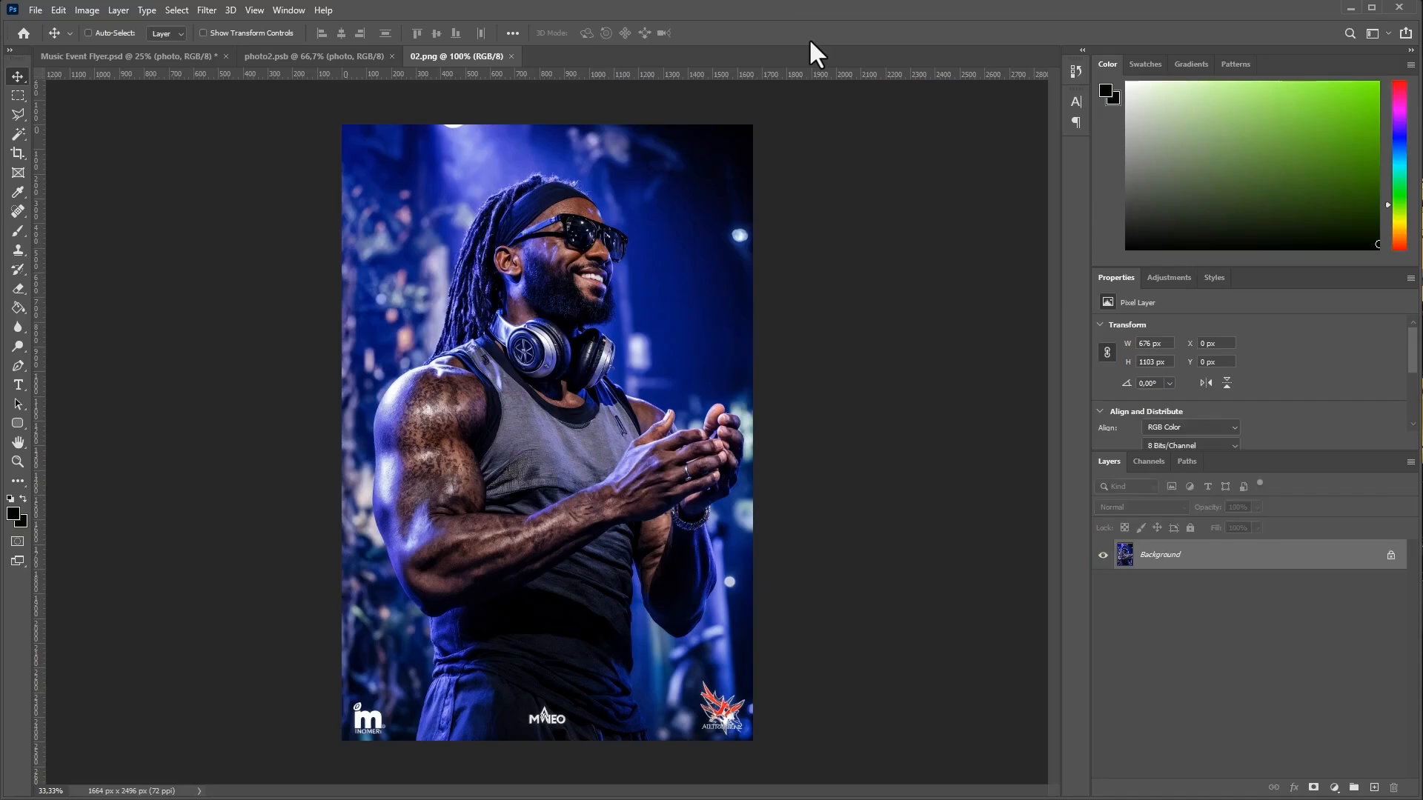
click(178, 10)
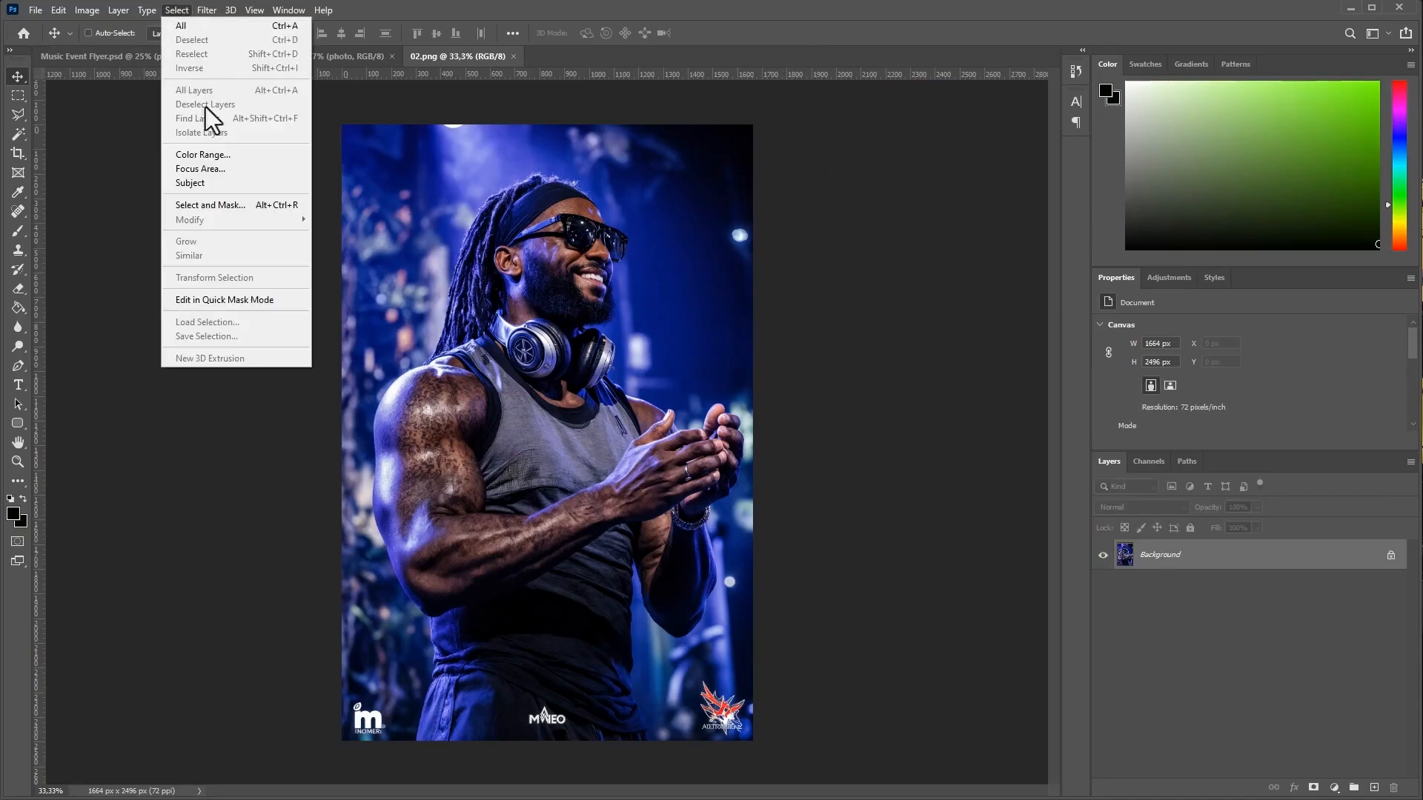
click(212, 183)
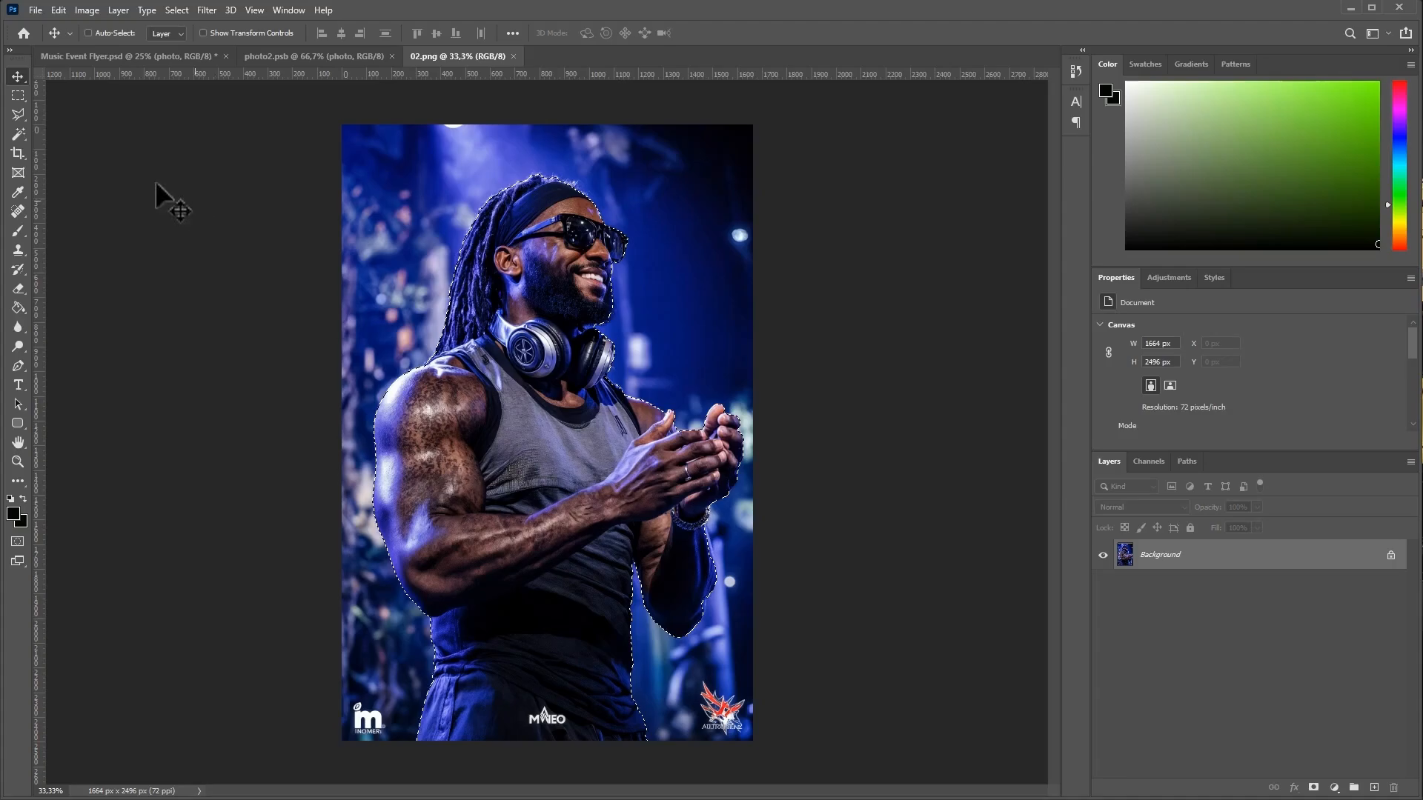
Step: Add the missed edge of the man's forearm below the bracelet to the selection with the Polygonal Lasso
click(18, 115)
scroll(745, 610, up, 3)
scroll(771, 642, up, 3)
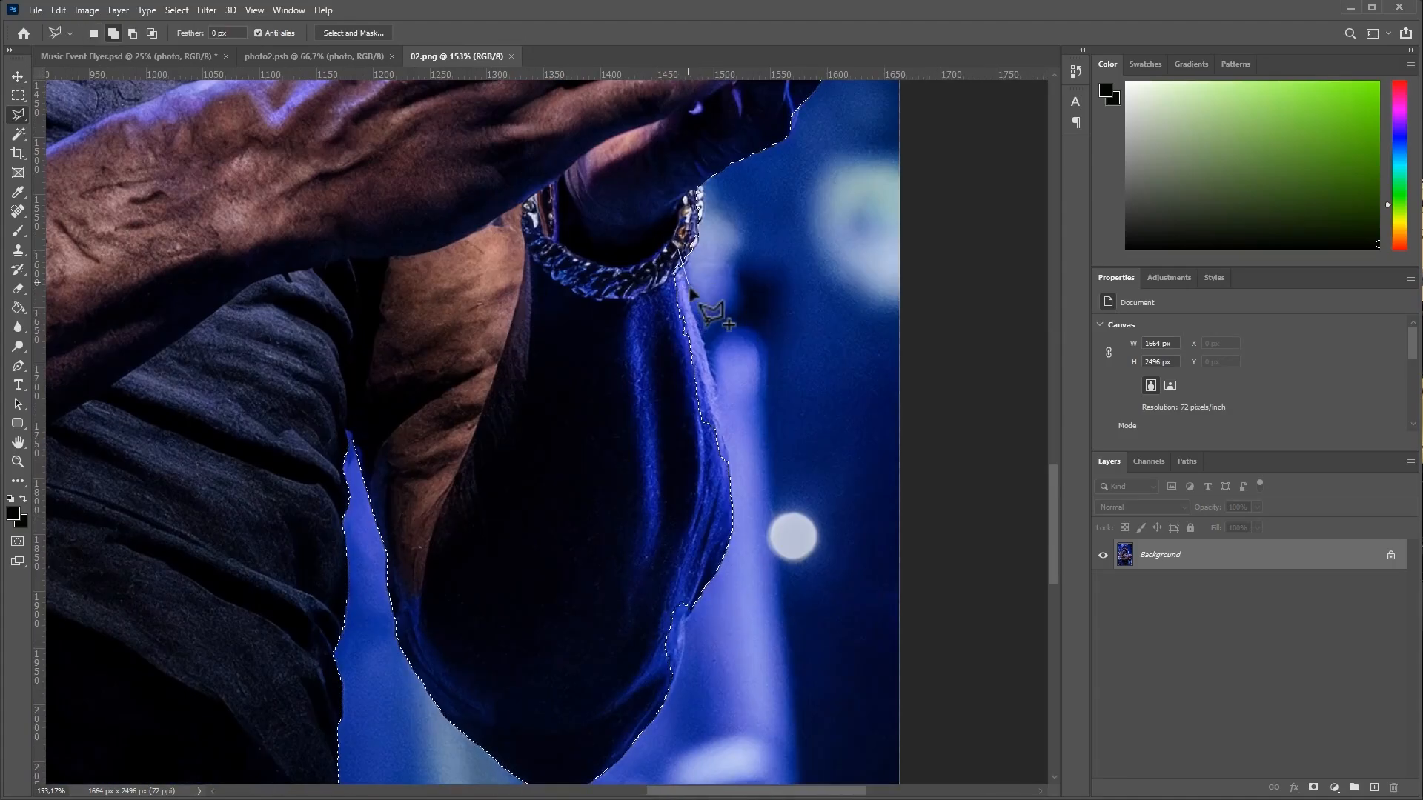
mouse_move(678, 251)
mouse_down()
mouse_move(729, 443)
mouse_move(680, 655)
mouse_up()
click(629, 672)
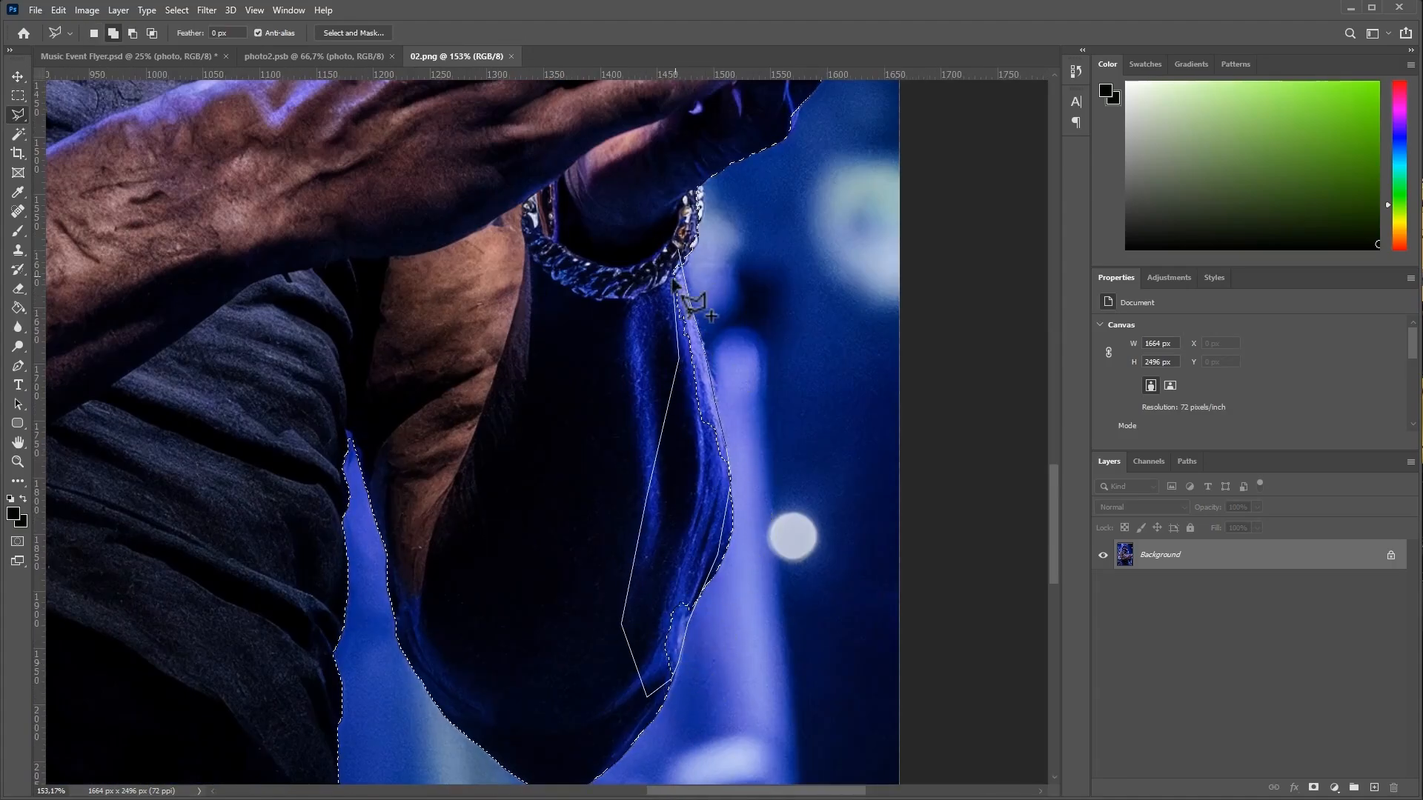
click(671, 283)
click(680, 250)
Step: Subtract the background gap between the man's beard and headphones from the selection
drag(459, 148, 733, 704)
drag(500, 108, 500, 511)
alt+click(472, 297)
click(445, 298)
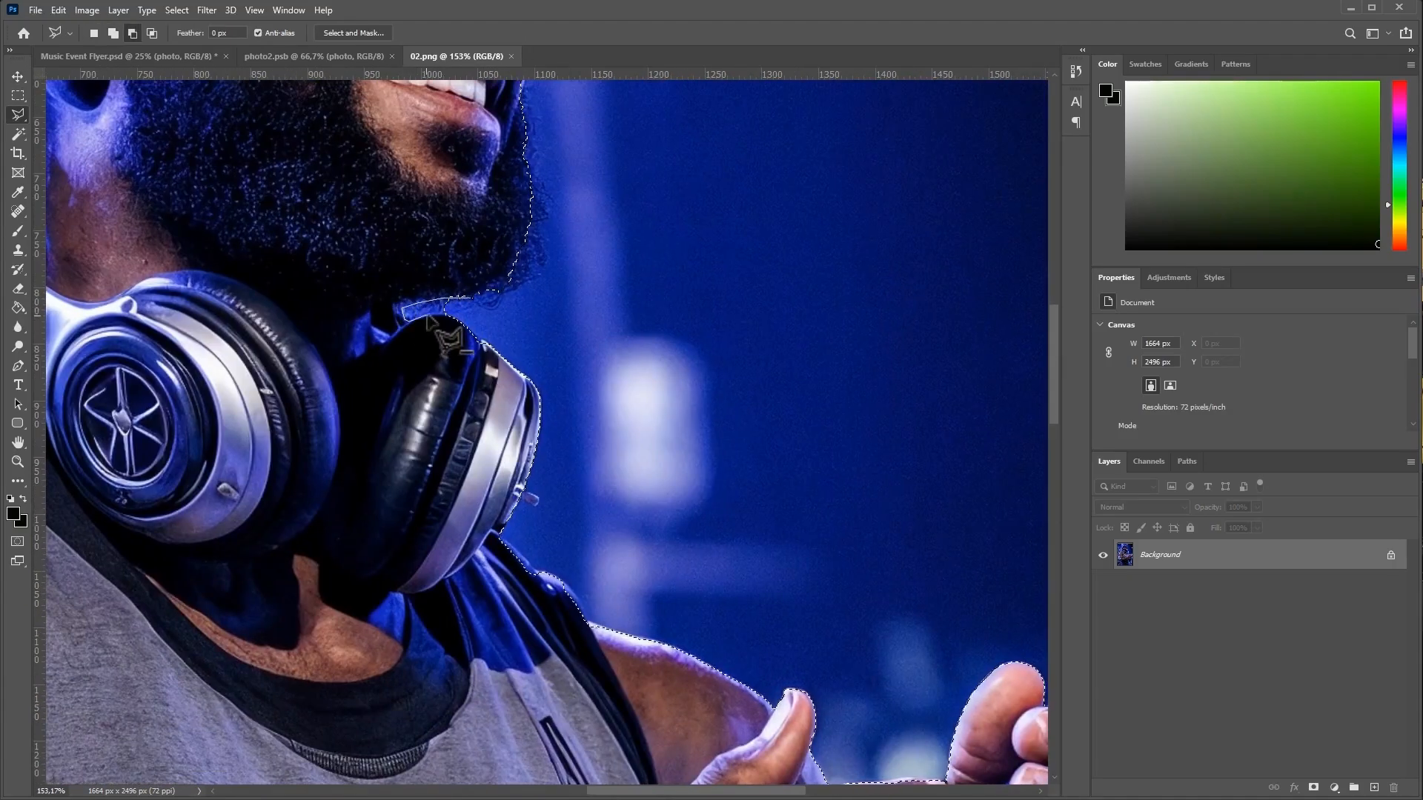
scroll(561, 443, down, 8)
Step: Create a new layer via copy from the selected man and copy that layer to the clipboard
right_click(562, 443)
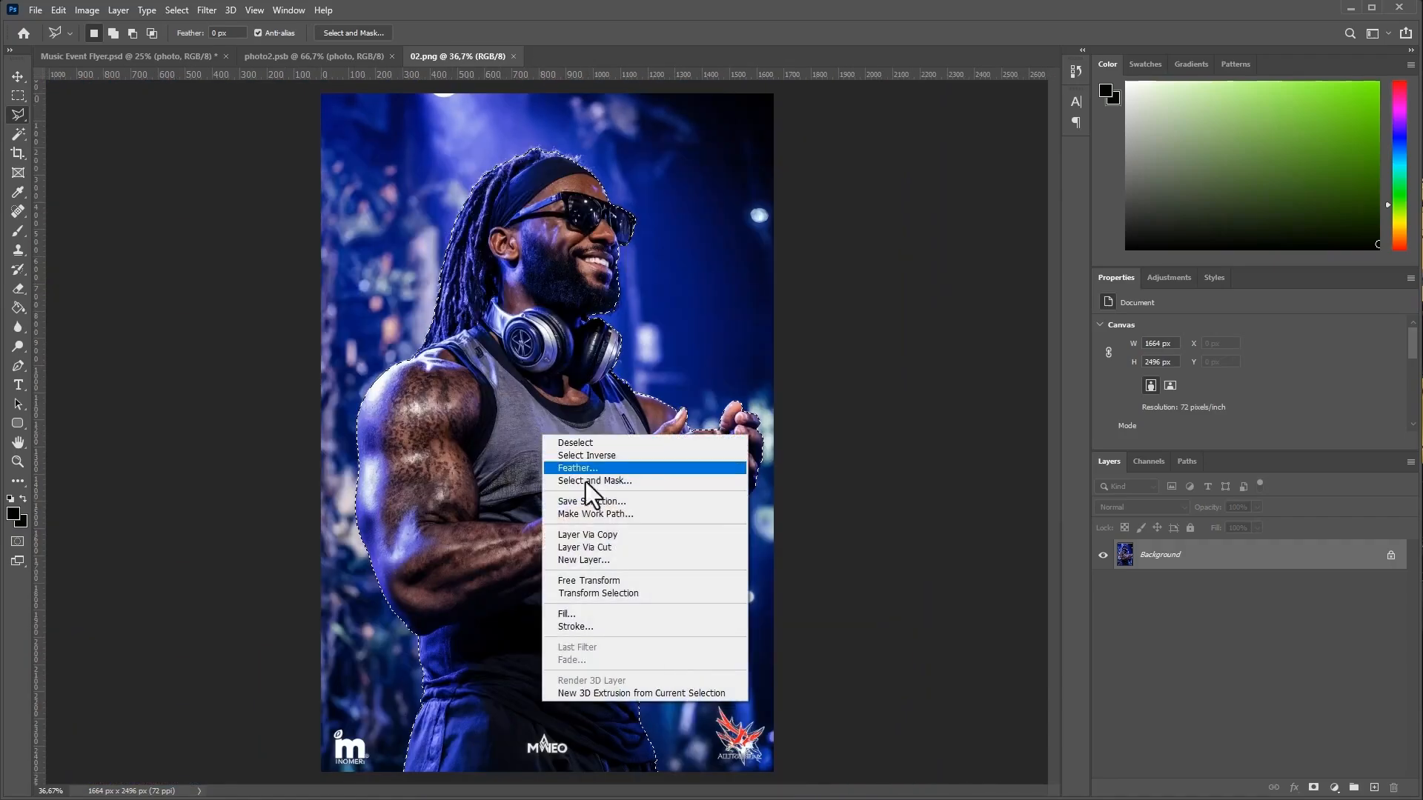
click(599, 534)
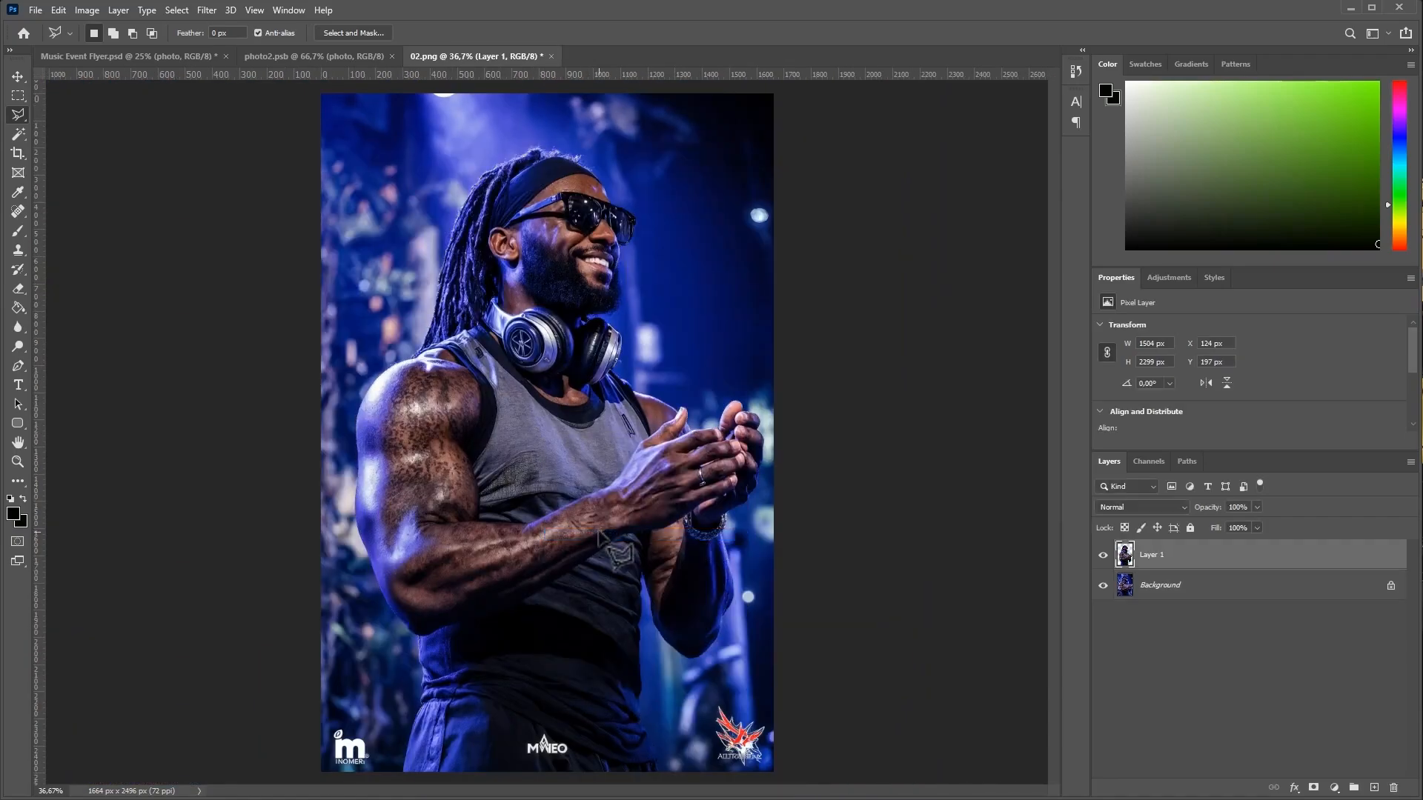
click(17, 76)
key(ctrl+c)
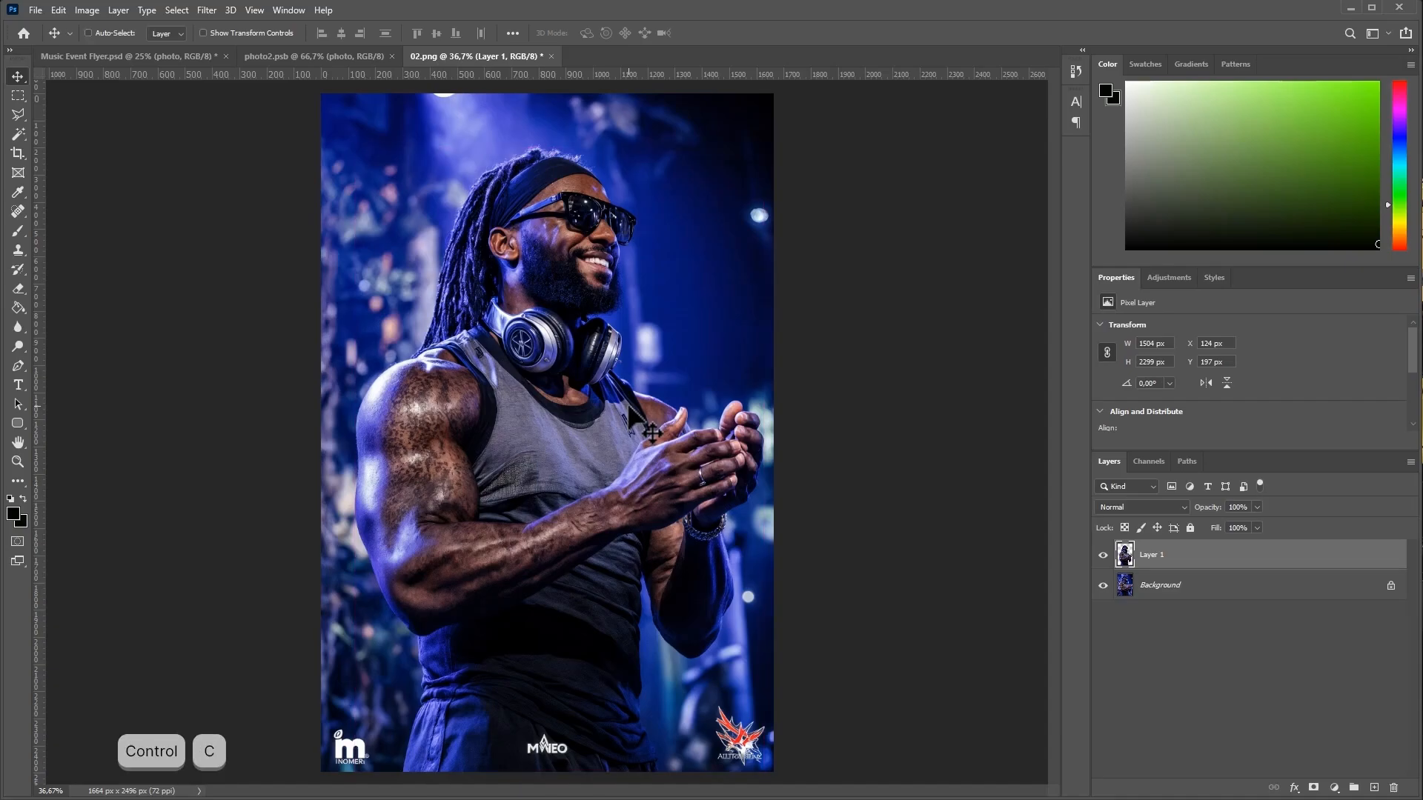
Step: Close 02.png without saving and paste the copied man into photo2.psb
click(552, 57)
click(705, 302)
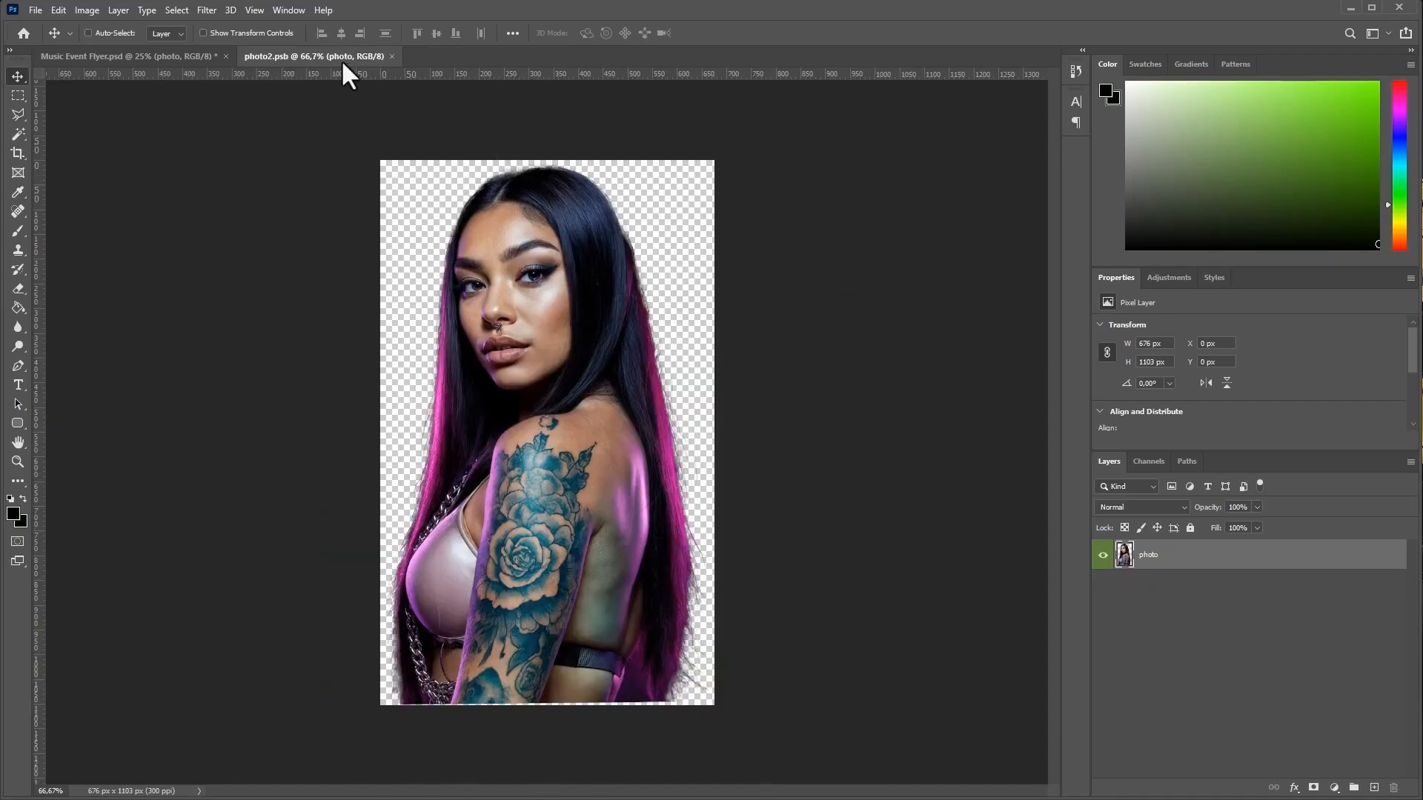
key(ctrl+v)
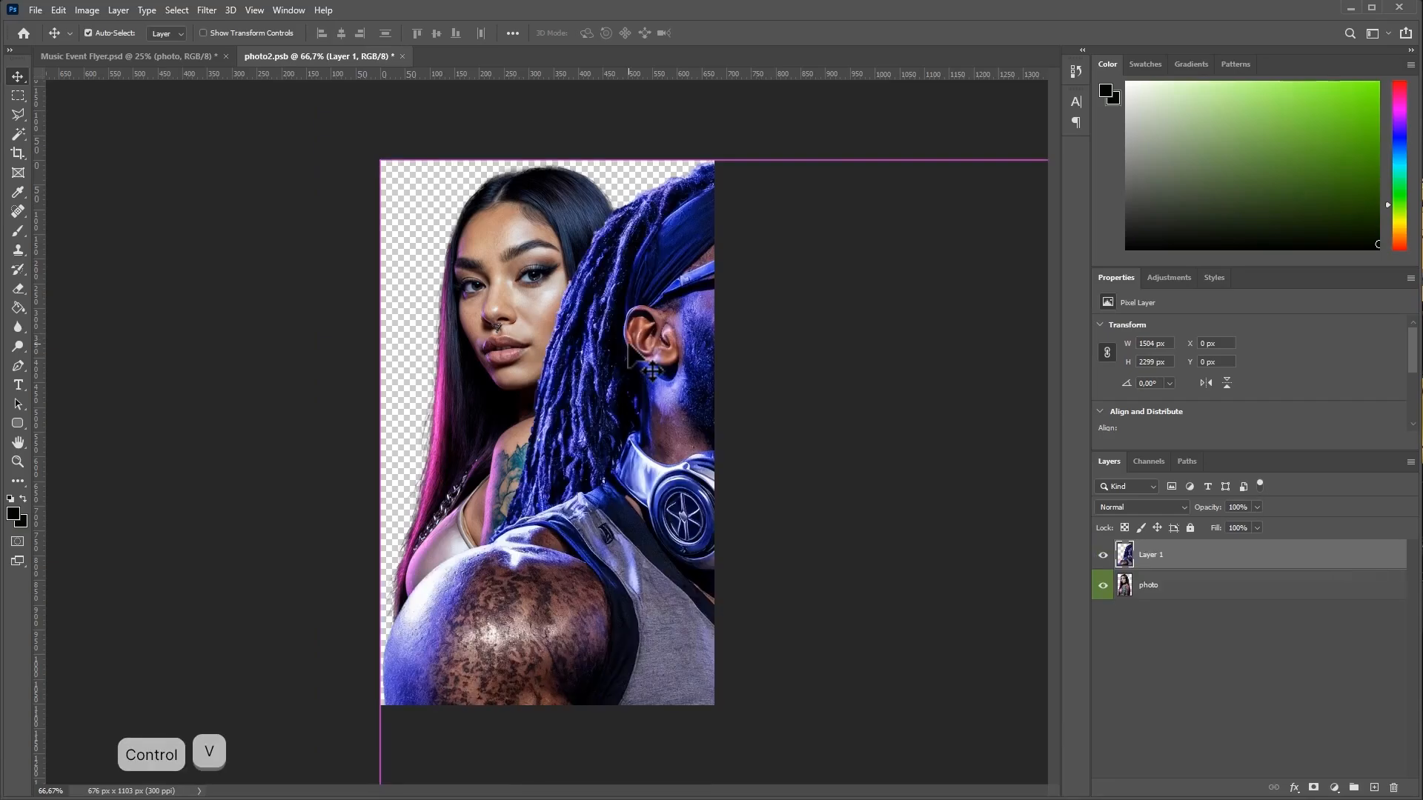
Step: Scale the pasted man to about 44.27% with Free Transform and position him within the photo2.psb canvas
key(ctrl+t)
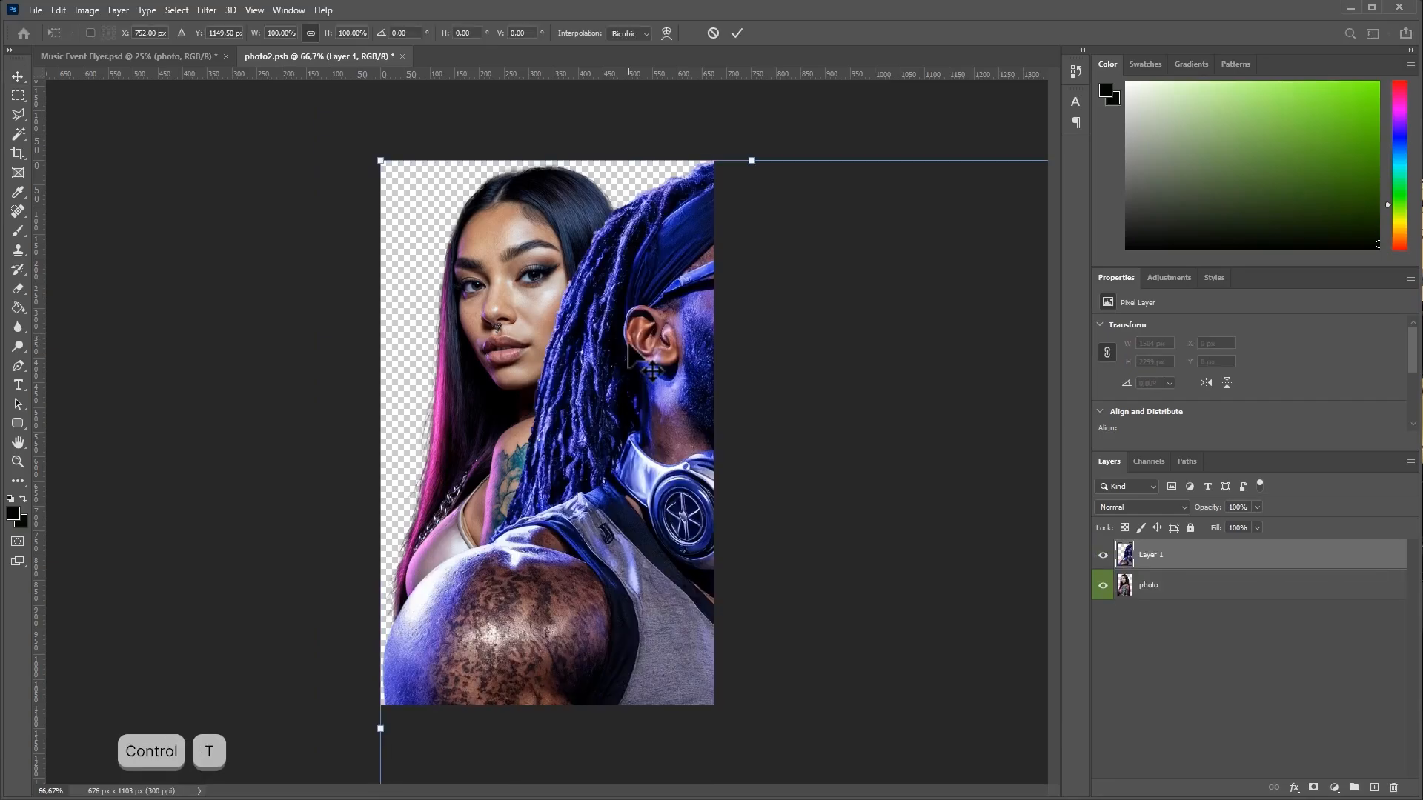
key(ctrl+0)
scroll(607, 347, down, 2)
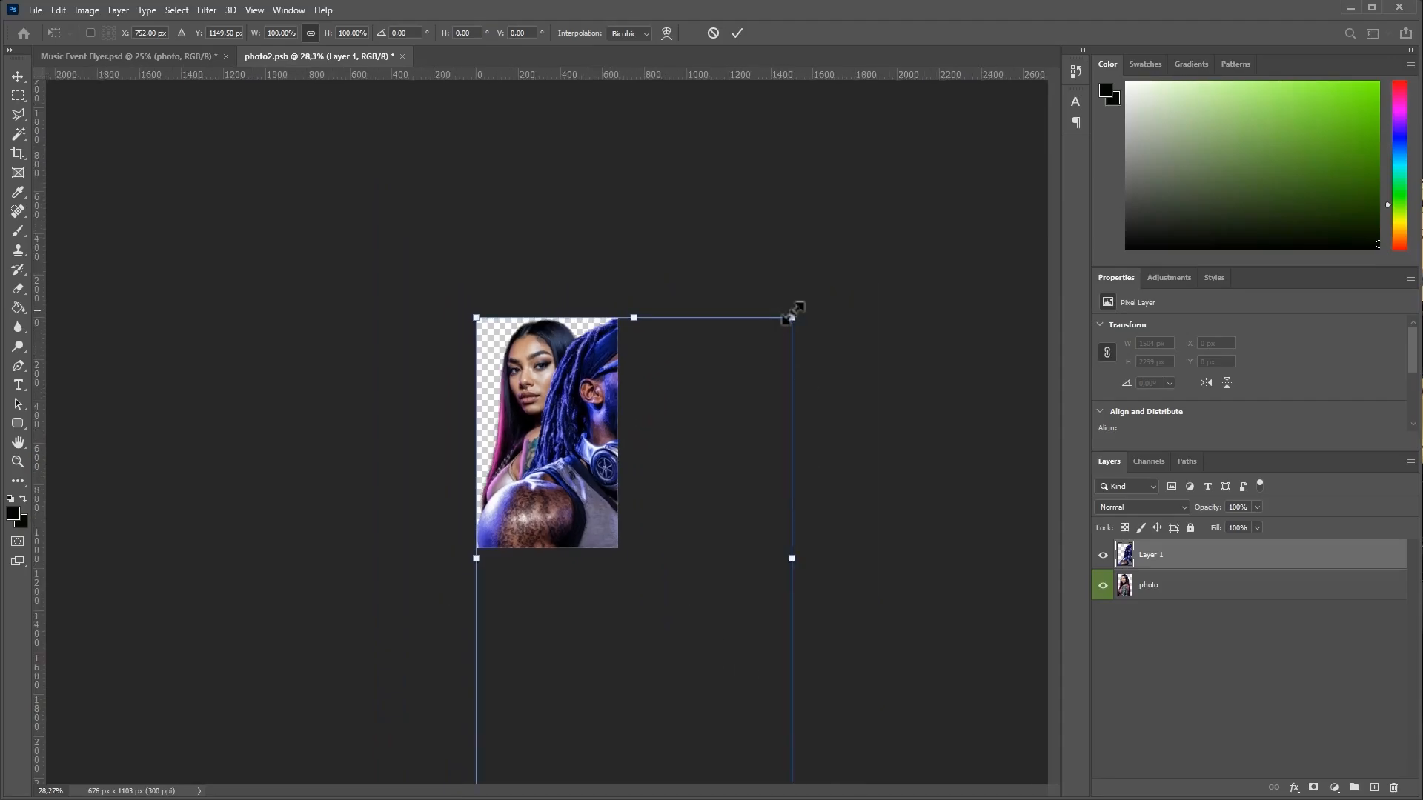
drag(792, 315, 652, 435)
drag(630, 580, 632, 427)
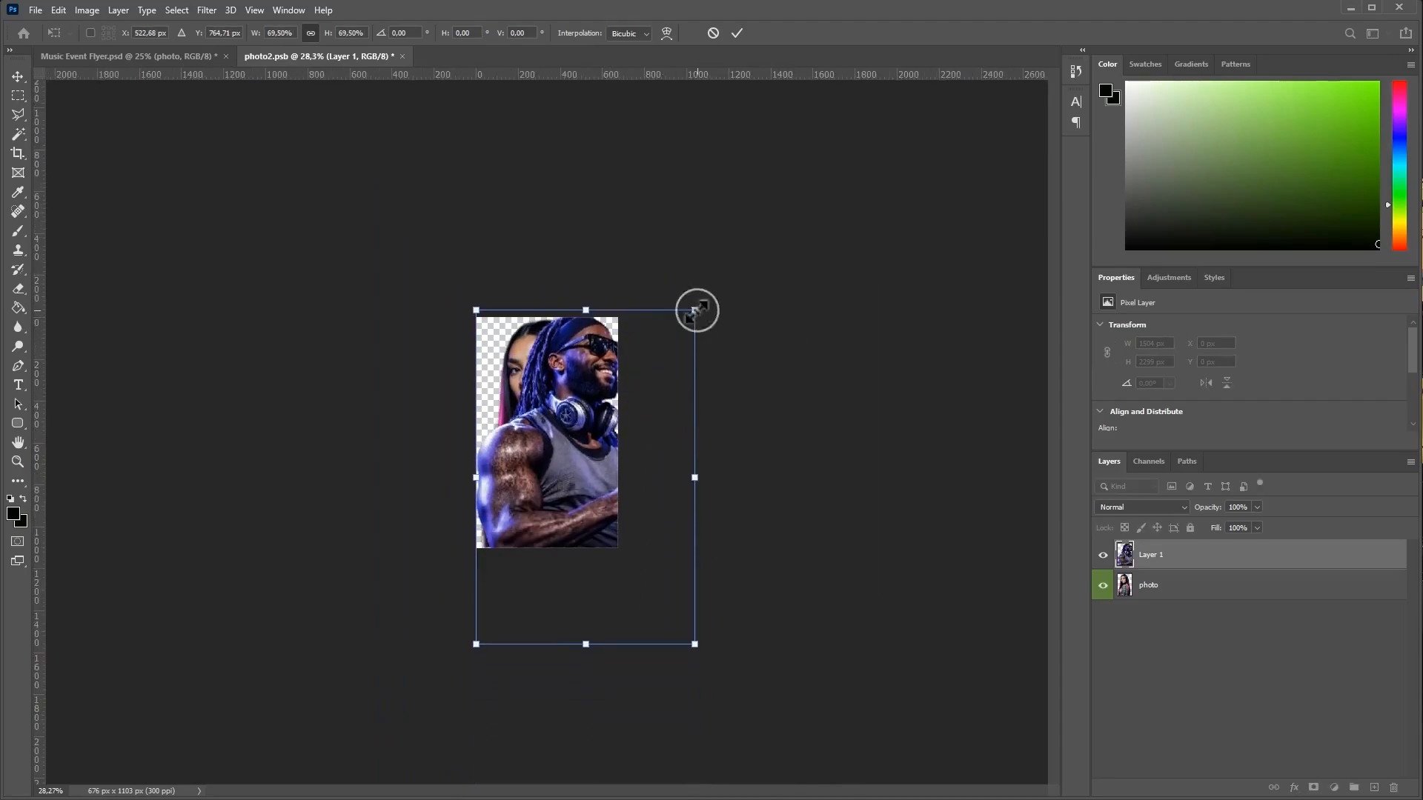
drag(698, 311, 593, 403)
drag(595, 463, 591, 363)
key(ctrl+0)
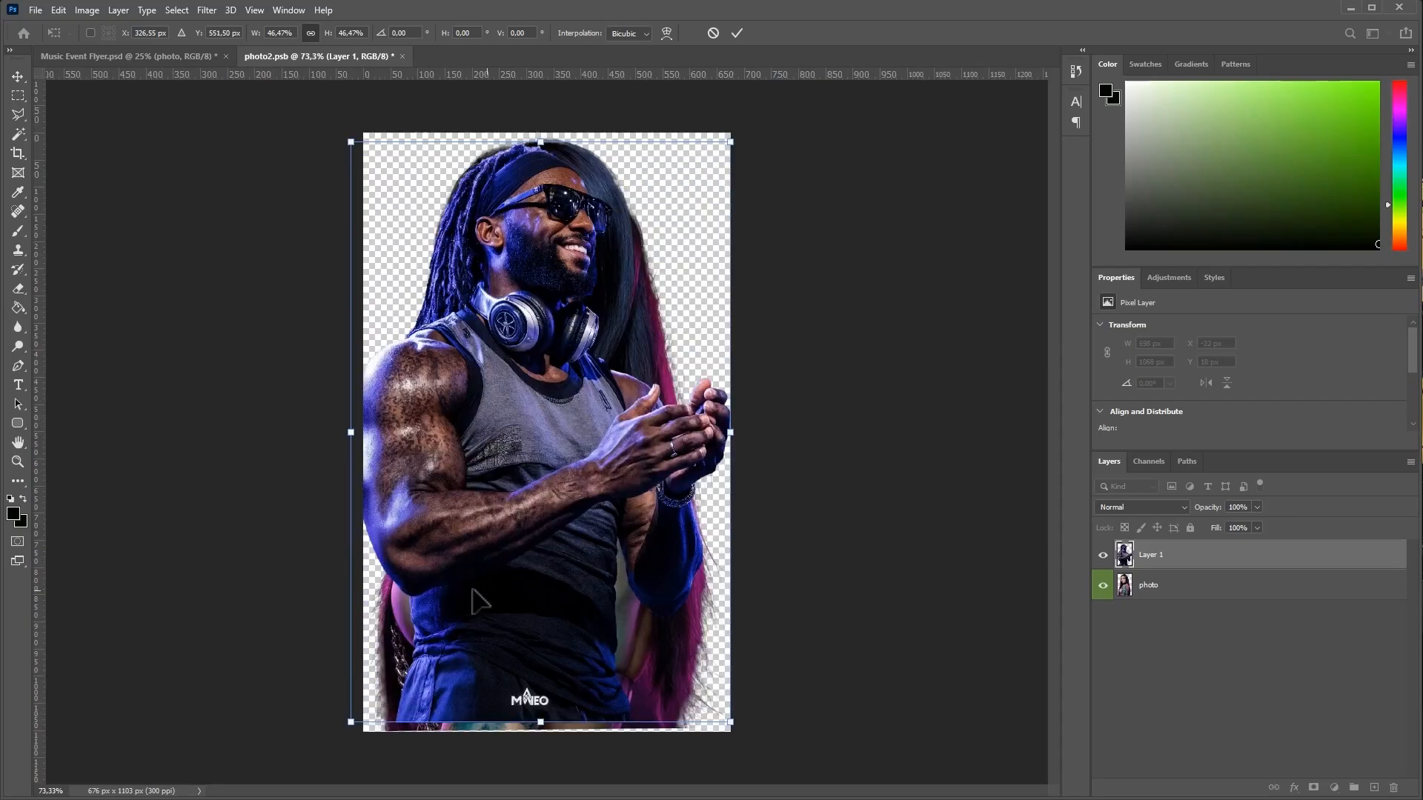
drag(352, 721, 362, 696)
drag(523, 594, 531, 595)
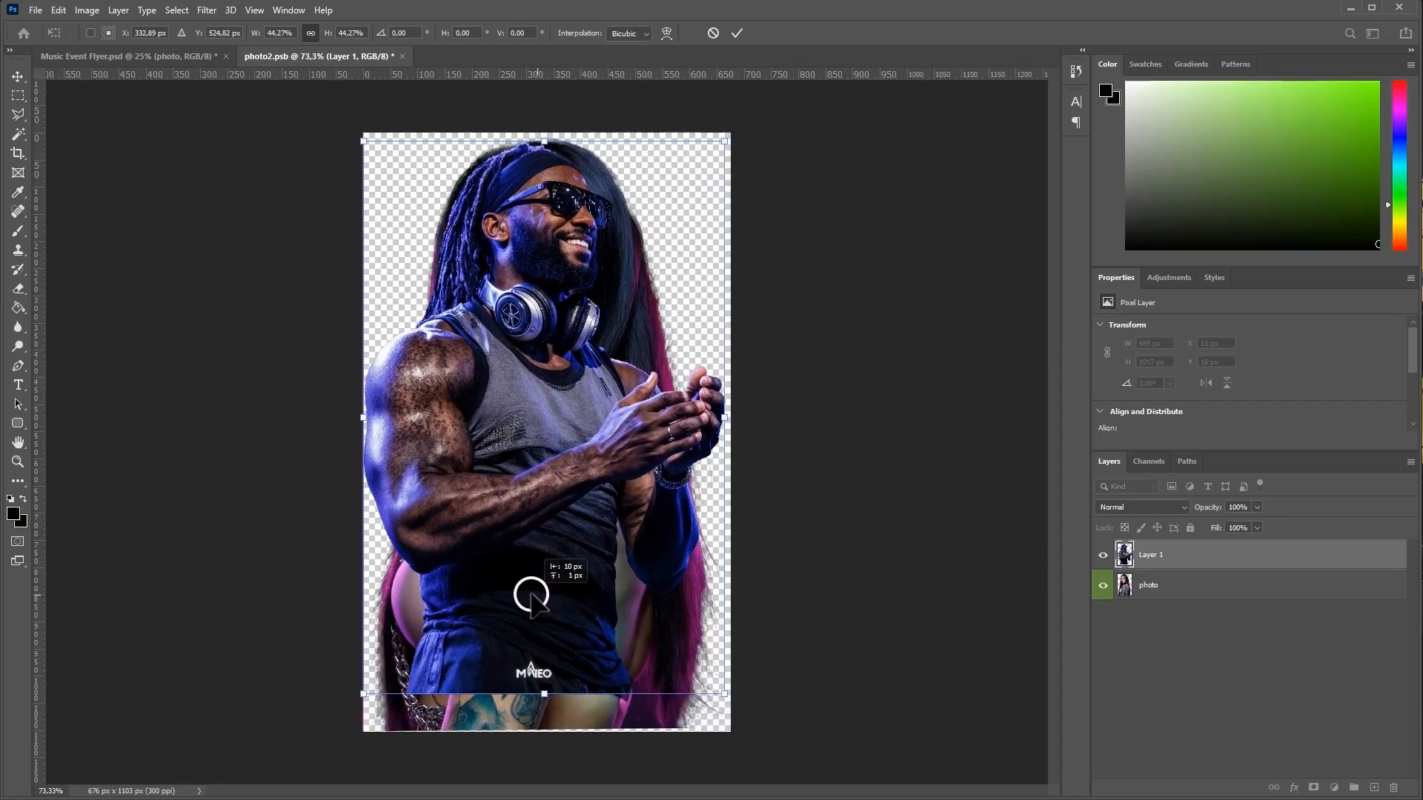
Step: Flip the pasted man horizontally and apply the transform
right_click(570, 514)
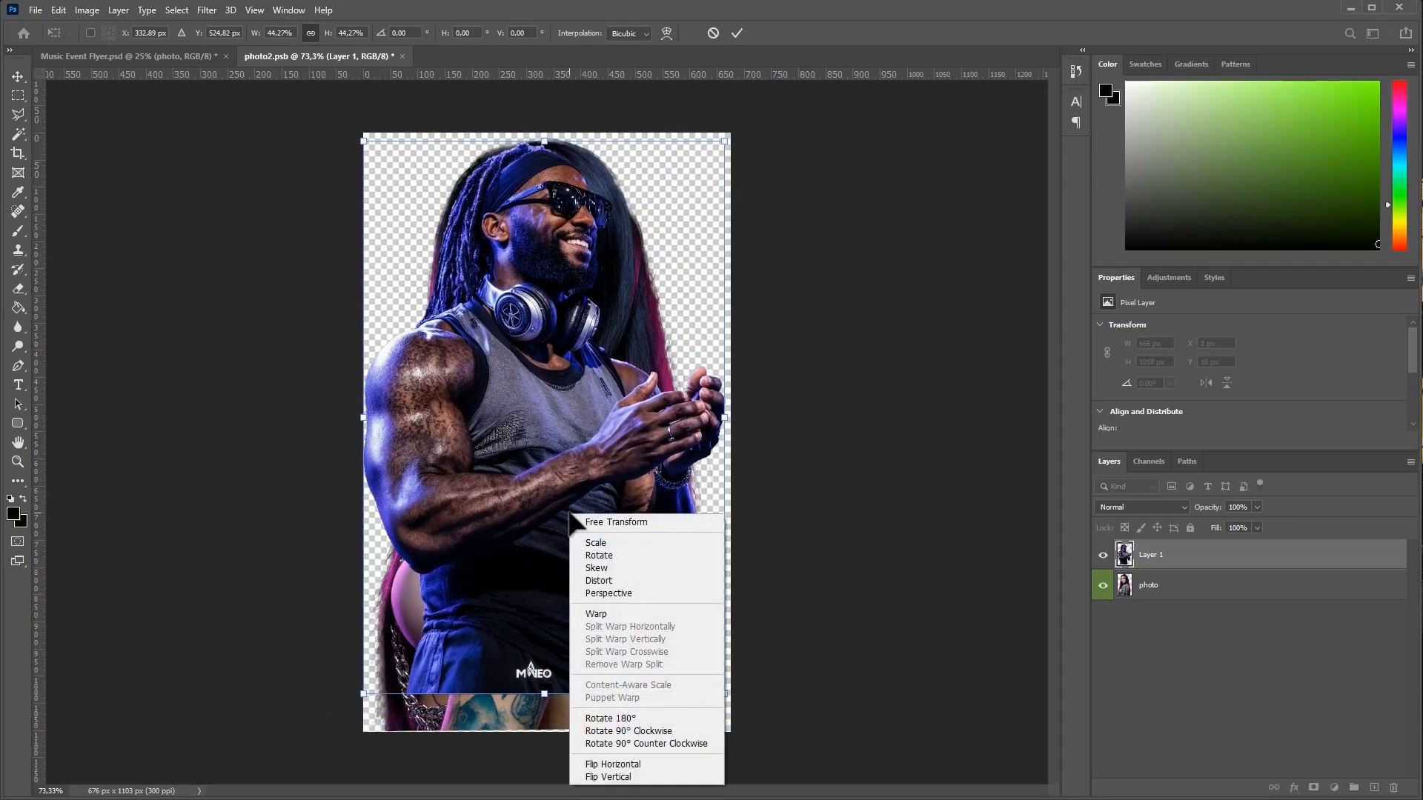
click(609, 764)
key(Return)
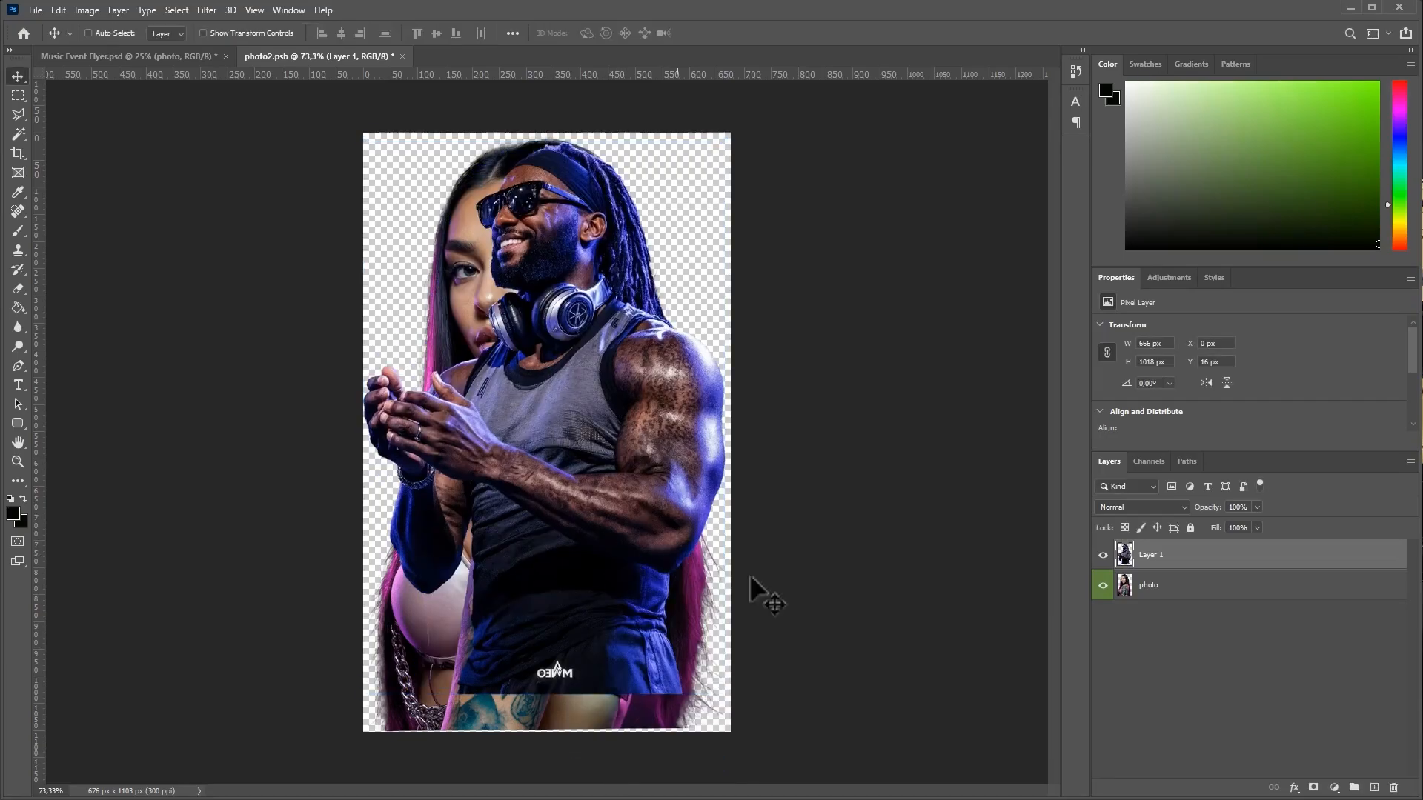
Step: Hide the original woman's photo layer, then close photo2.psb and save its changes
click(1103, 587)
click(402, 56)
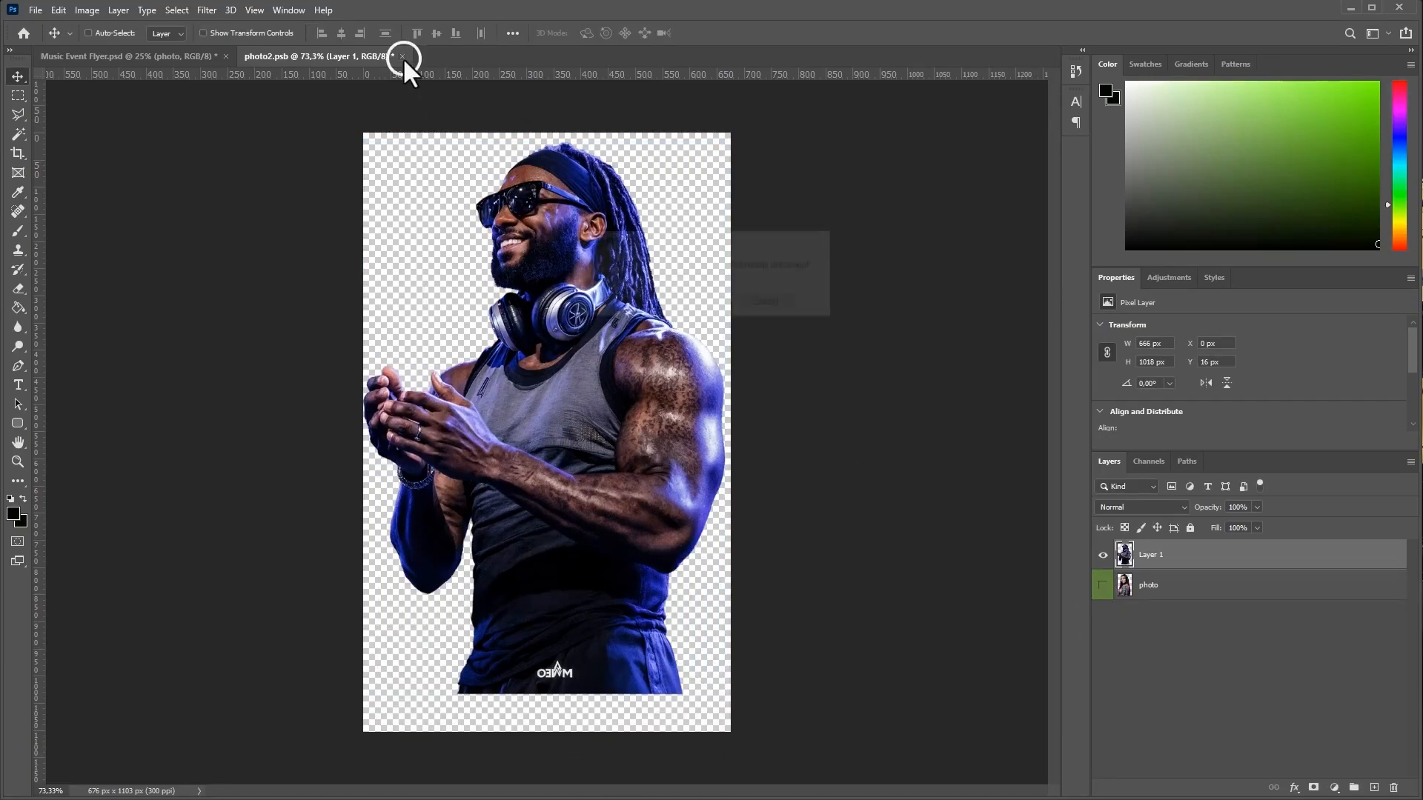
click(652, 304)
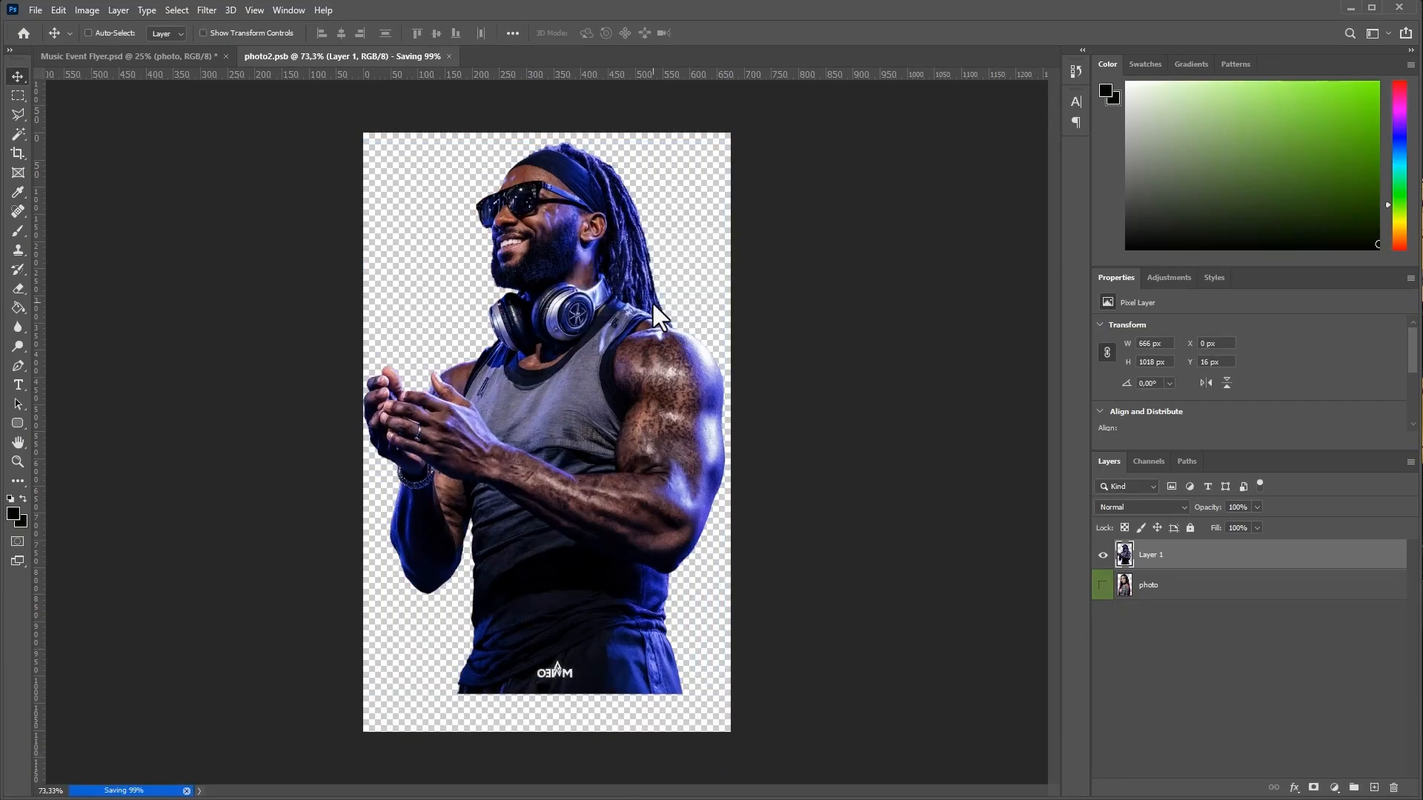
Step: Enlarge the replaced photo in the flyer to about 144.07% and place him behind the central man's shoulder
key(ctrl+t)
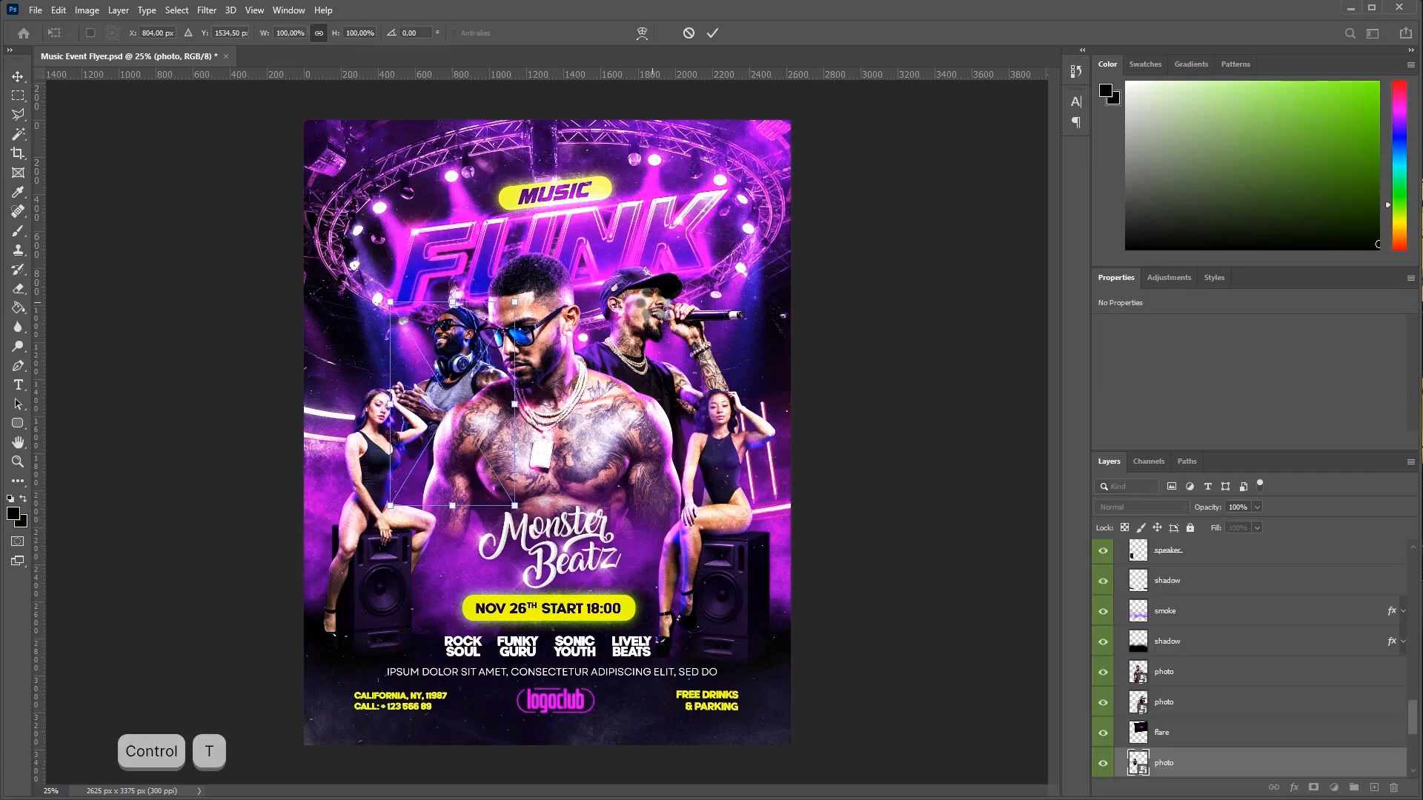
drag(390, 305, 366, 262)
drag(515, 505, 544, 555)
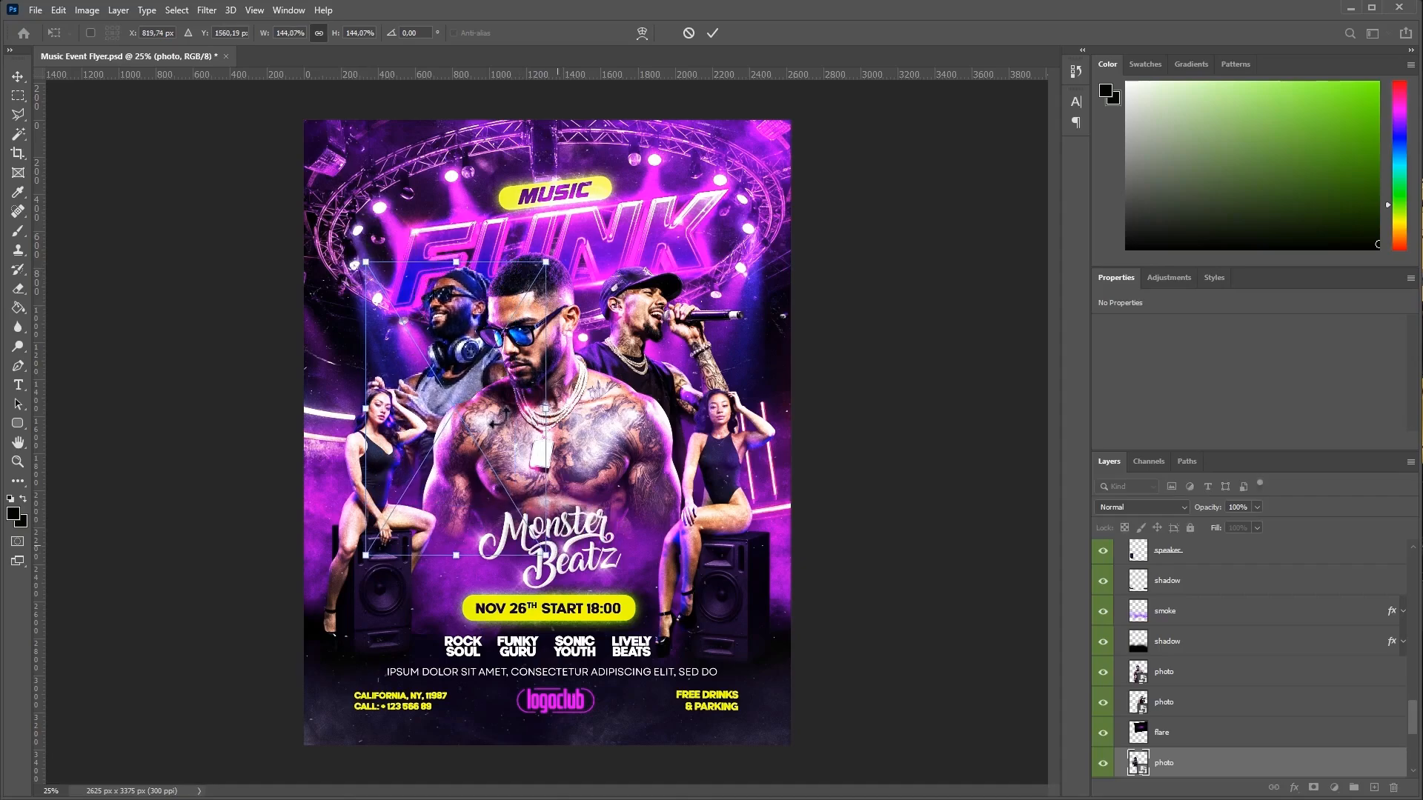
drag(490, 395, 474, 394)
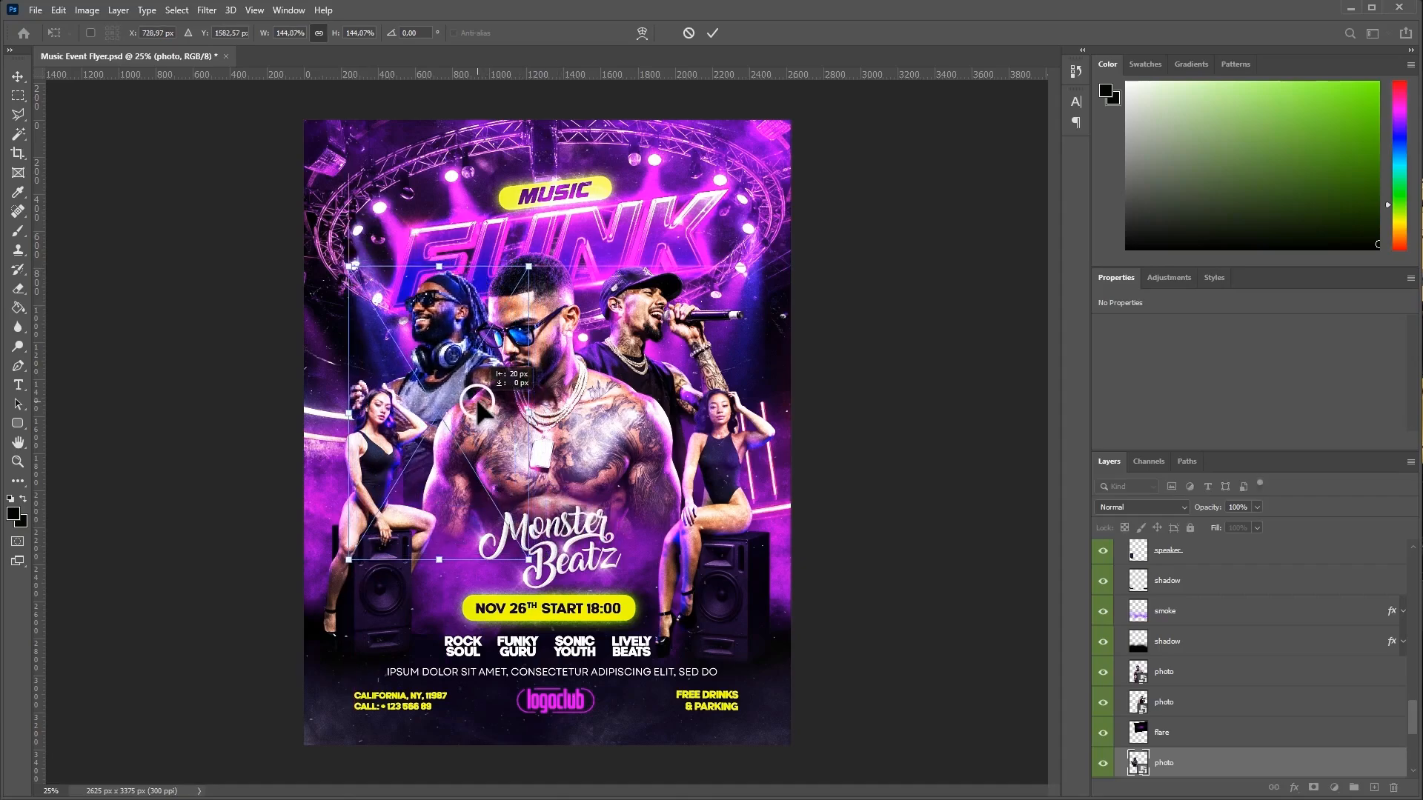
key(Return)
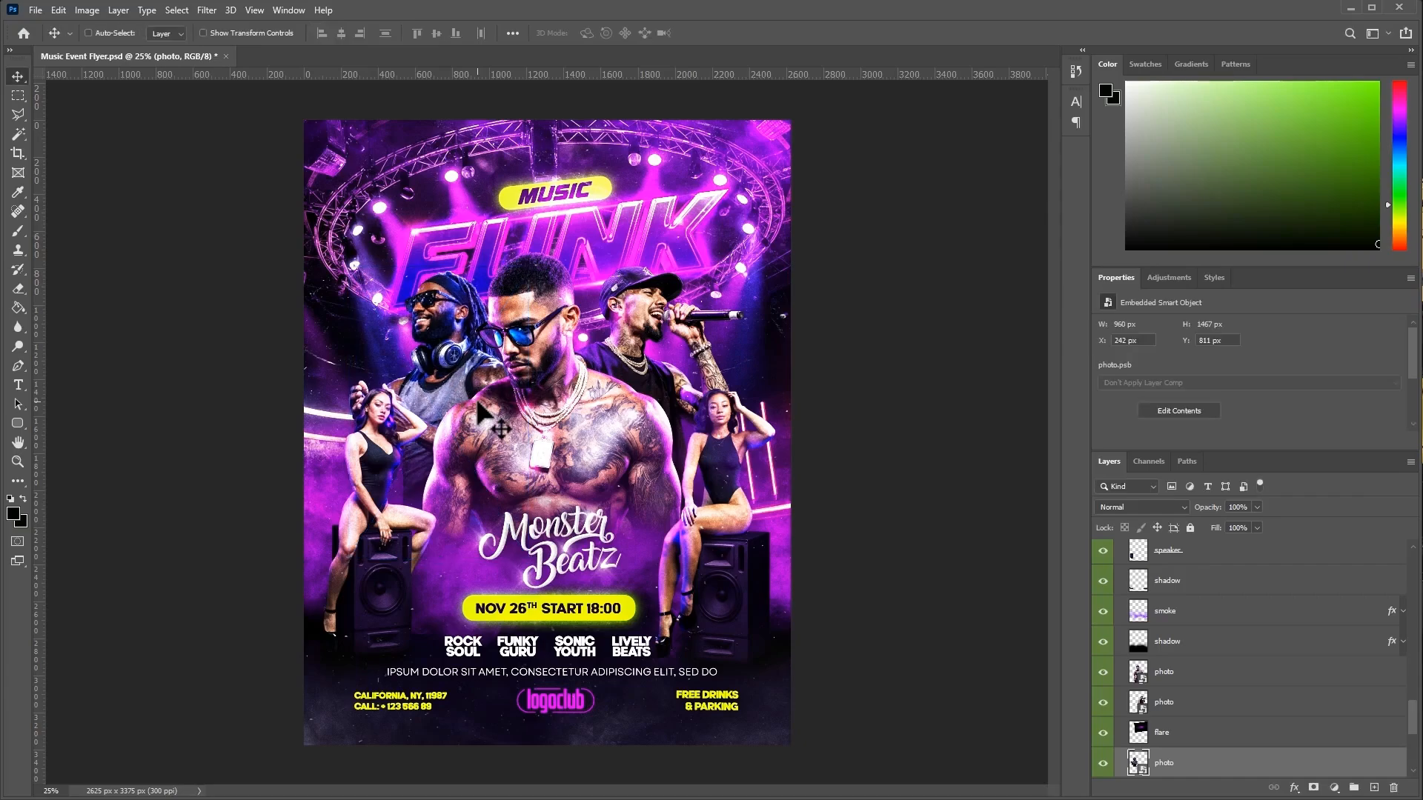
Step: Open the contents of the photo smart object showing the singer in a cap for editing
click(1156, 710)
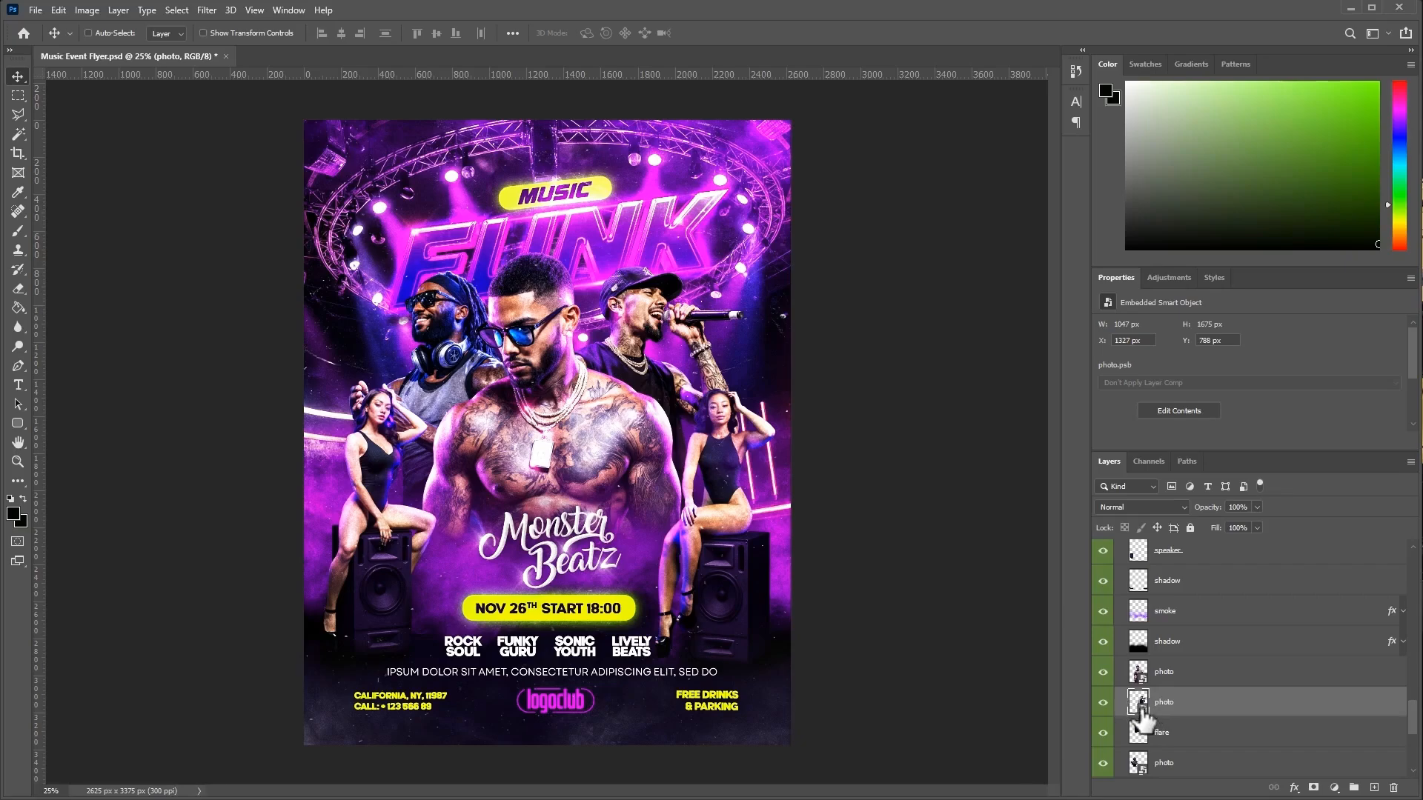
double_click(1139, 704)
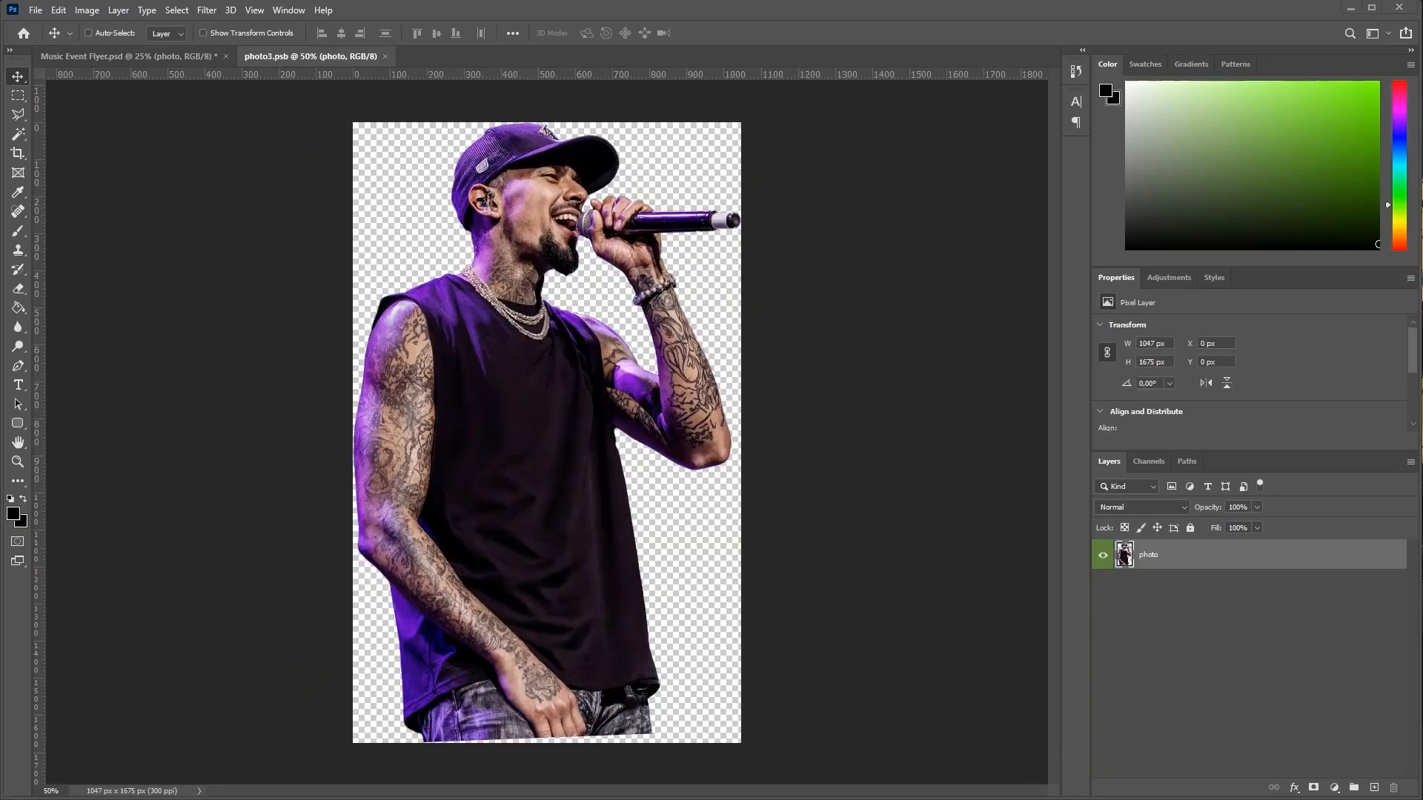
Step: Open 03.png as a separate document and select the man with the microphone using Select Subject
drag(929, 53, 926, 59)
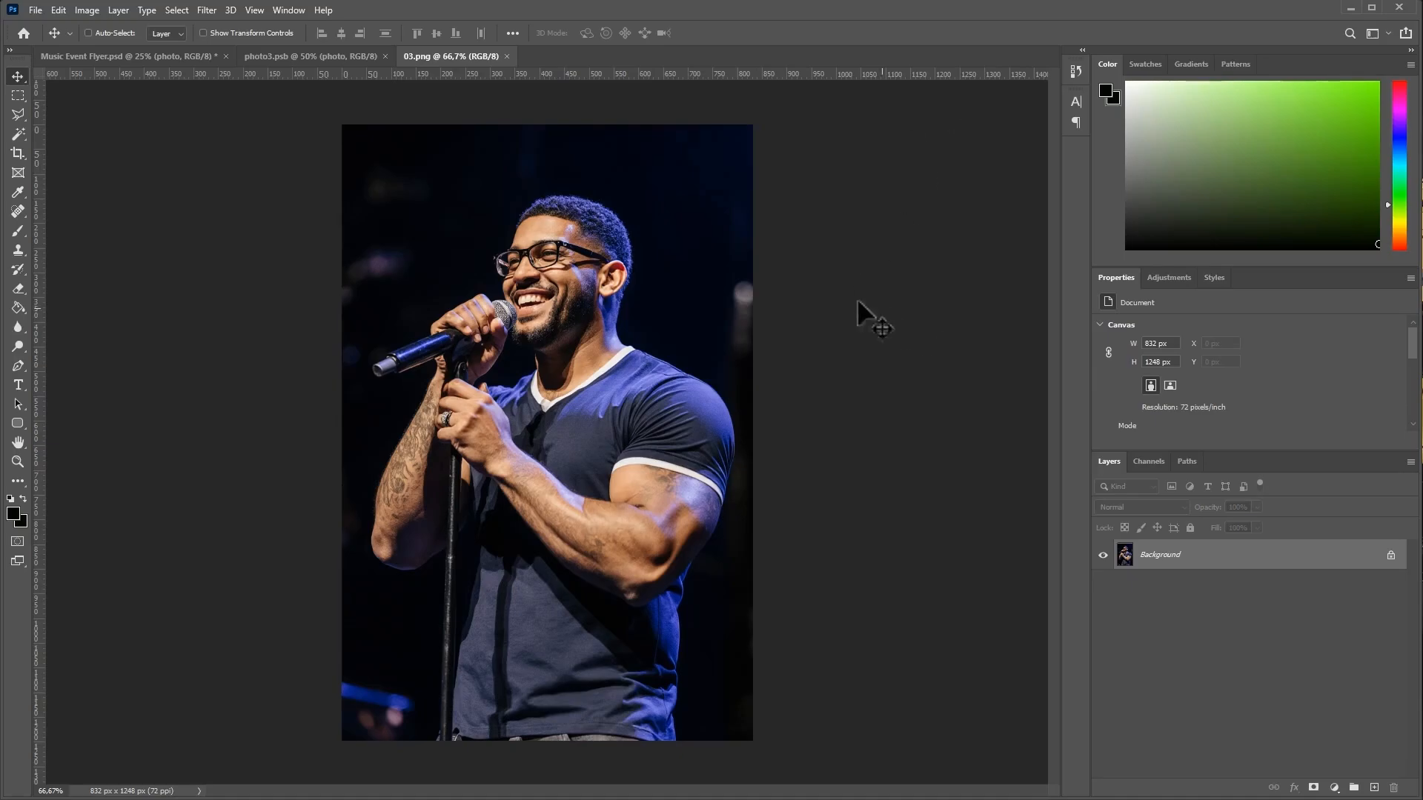
click(177, 10)
click(213, 189)
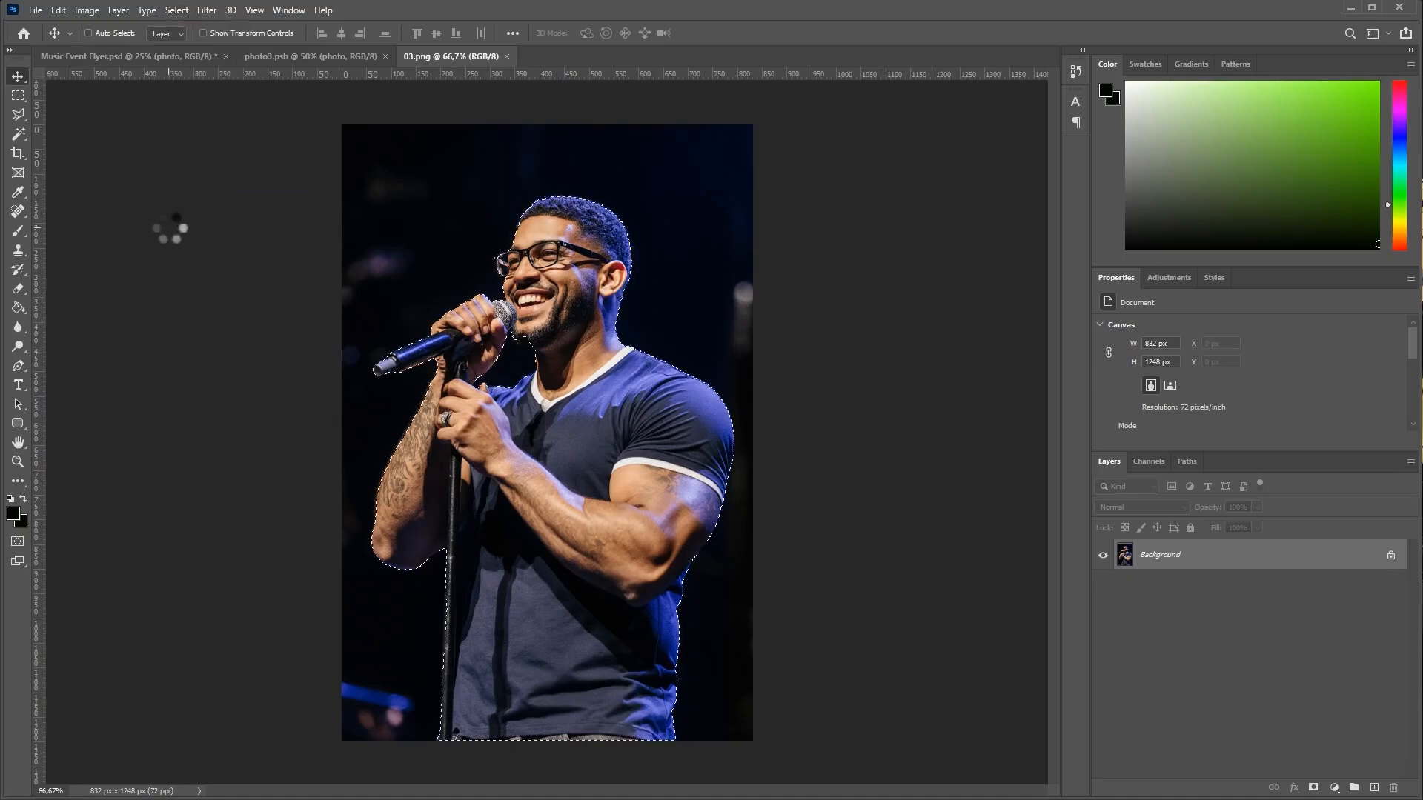
Step: Add the missing beard and chin area to the man's selection with the Polygonal Lasso
click(18, 115)
scroll(384, 362, up, 19)
shift+click(438, 305)
scroll(519, 334, down, 5)
shift+click(676, 511)
click(693, 562)
click(782, 586)
click(720, 505)
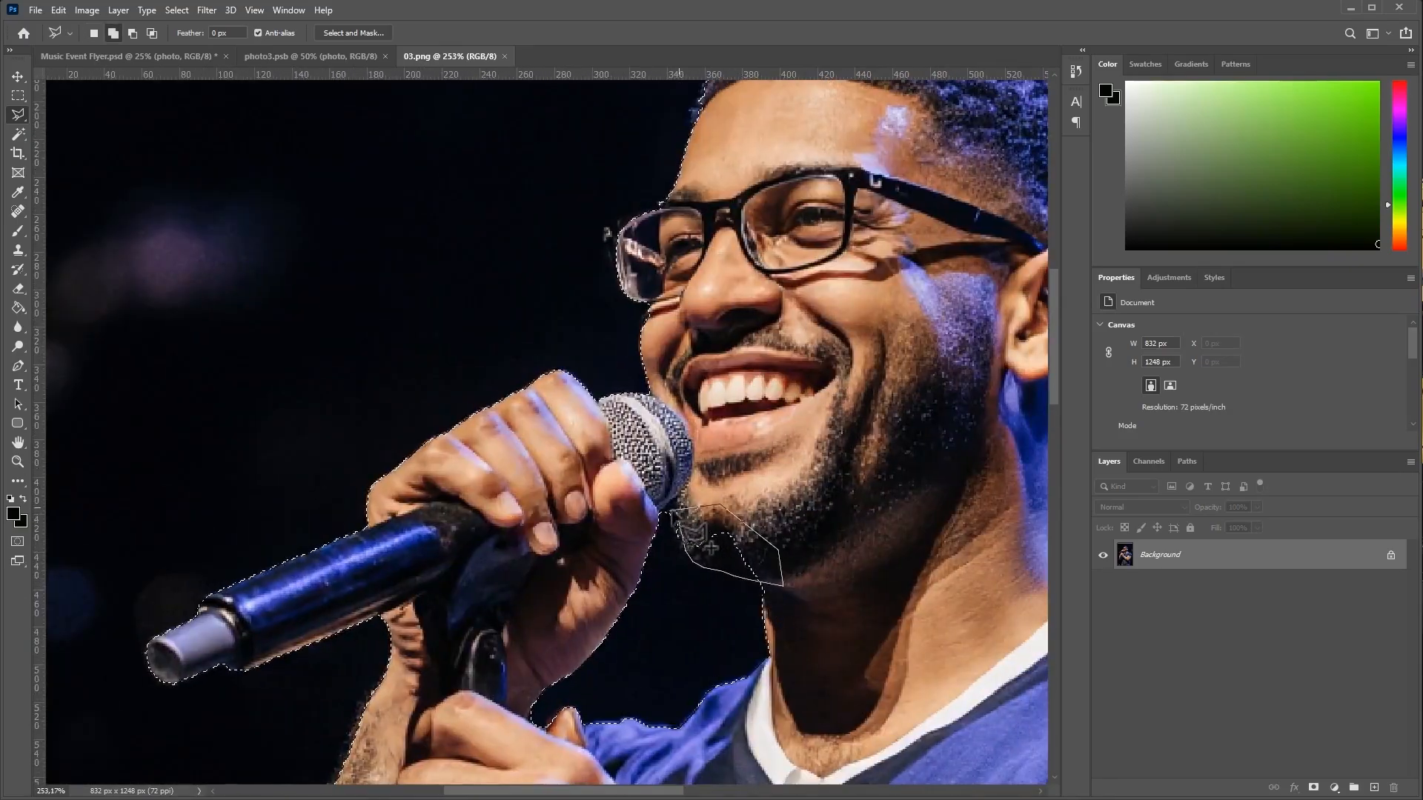
click(673, 512)
Step: Refine the man's selection around his glasses, adding the missing frame edge and subtracting the dark background seen through the outer lens
scroll(643, 256, up, 8)
shift+click(653, 546)
click(559, 422)
click(655, 546)
alt+click(632, 525)
click(602, 432)
click(678, 467)
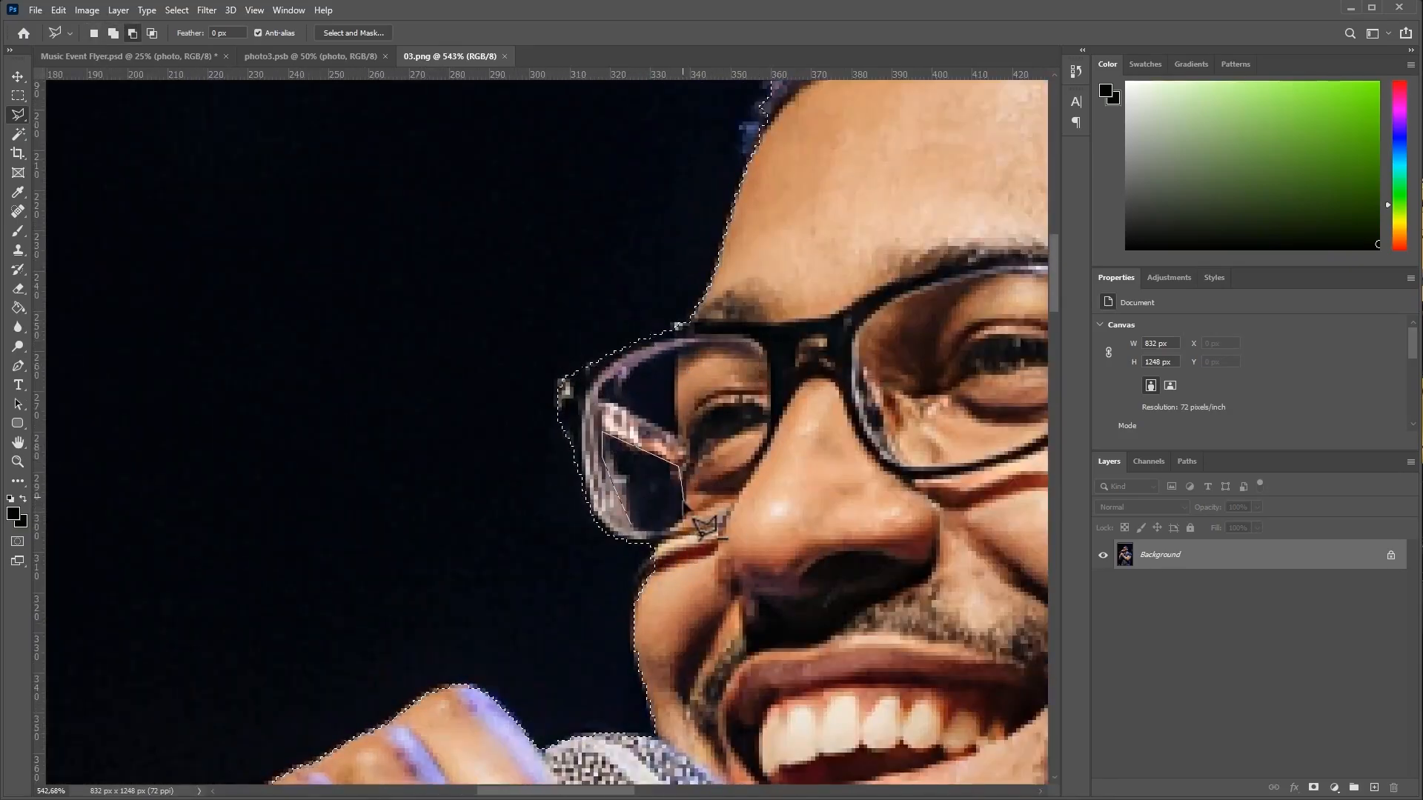
click(634, 526)
Step: Copy the selected man with the microphone onto a new layer using Layer Via Copy
scroll(672, 343, down, 10)
right_click(596, 430)
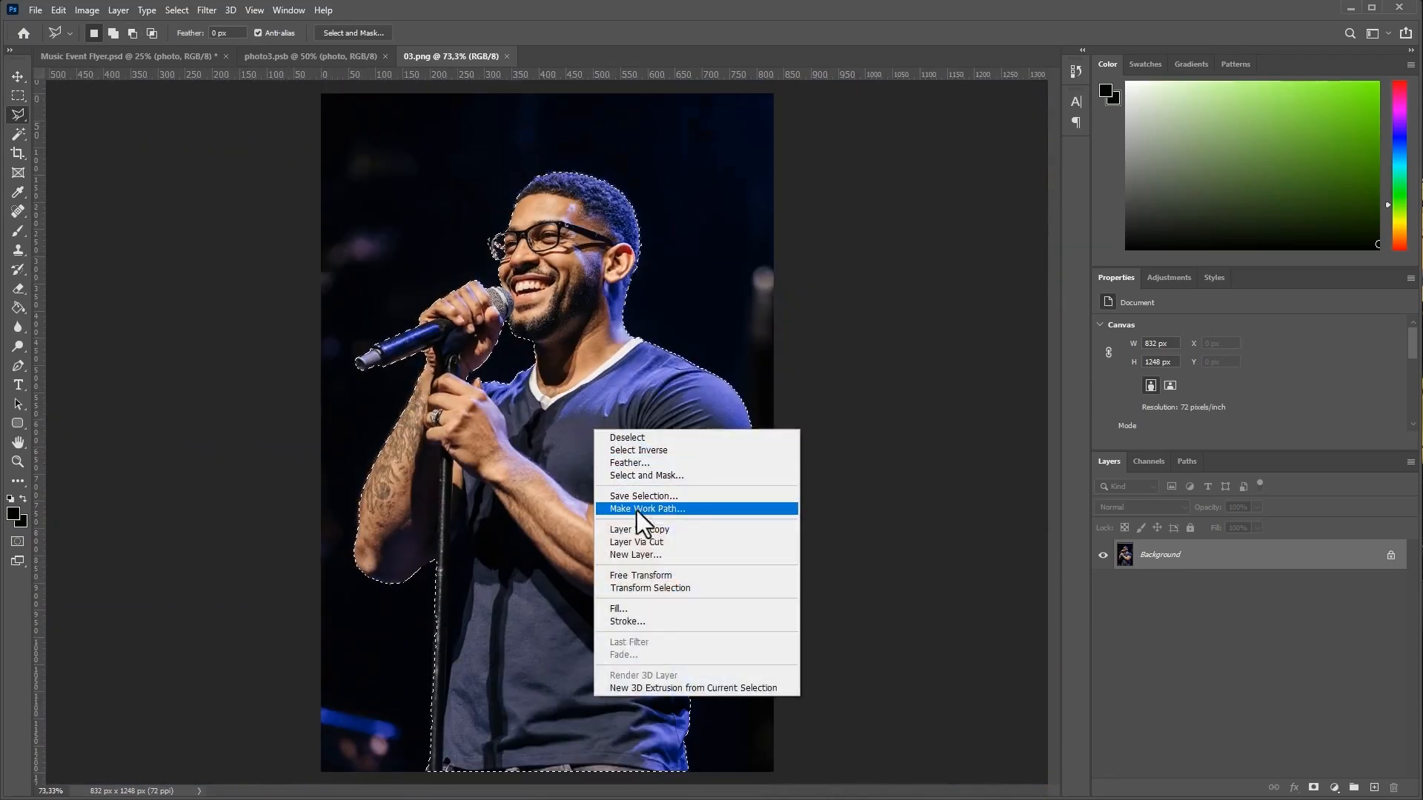
click(639, 529)
Step: Copy the man's cut-out, close 03.png without saving, and paste him into photo3.psb
click(18, 77)
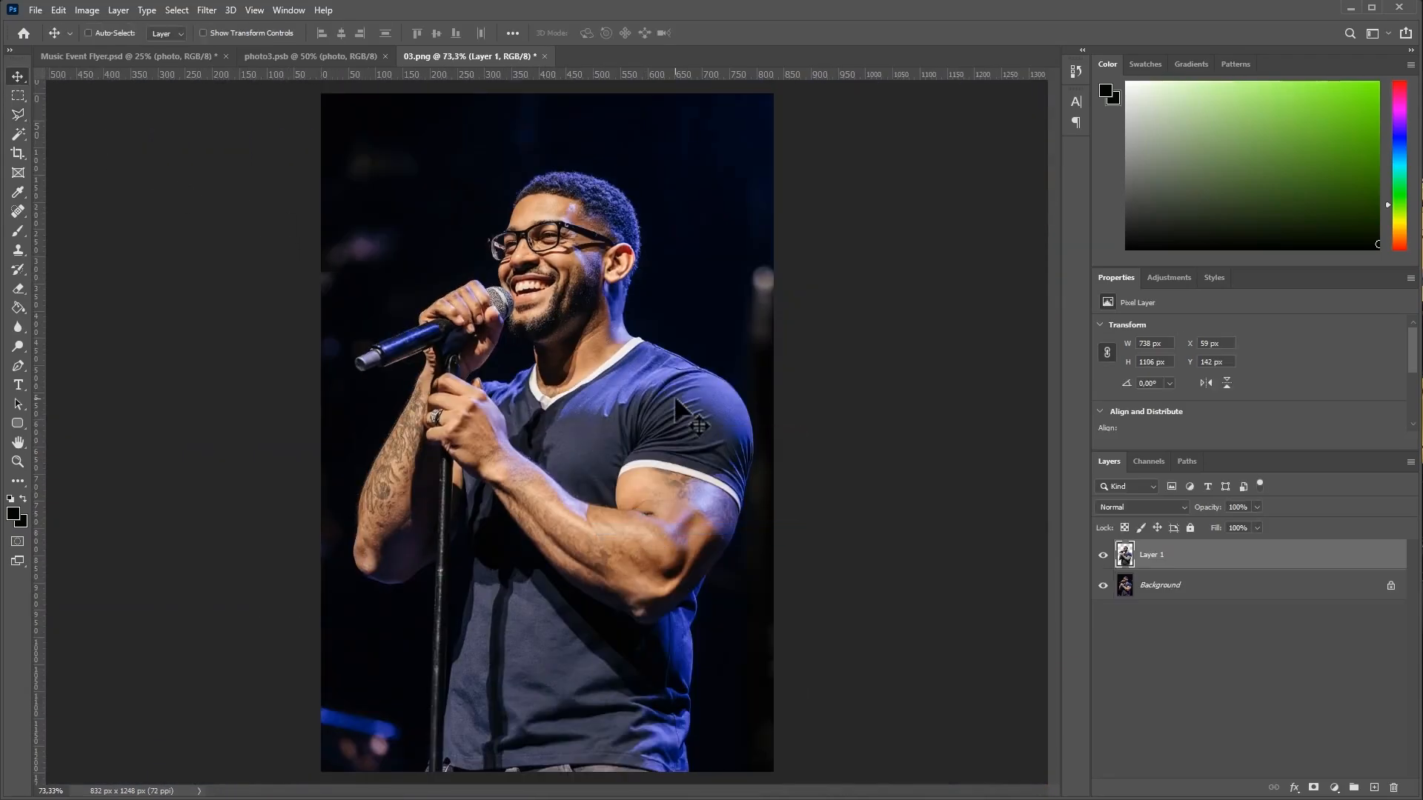
click(544, 57)
click(696, 302)
key(ctrl+v)
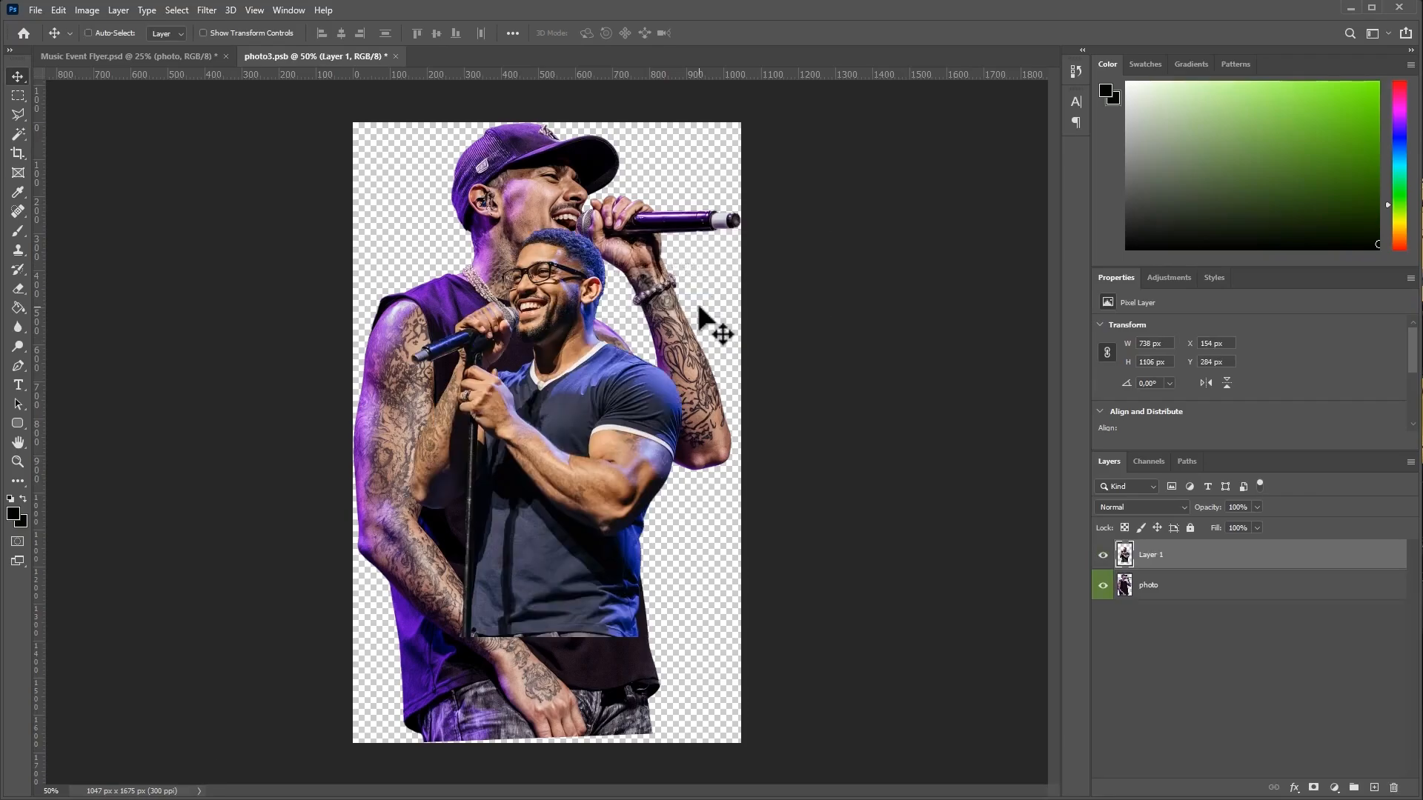
Step: Flip the pasted man horizontally, enlarge him to about 1033 by 1547 px, and align him near the canvas top
key(ctrl+t)
drag(683, 228, 736, 148)
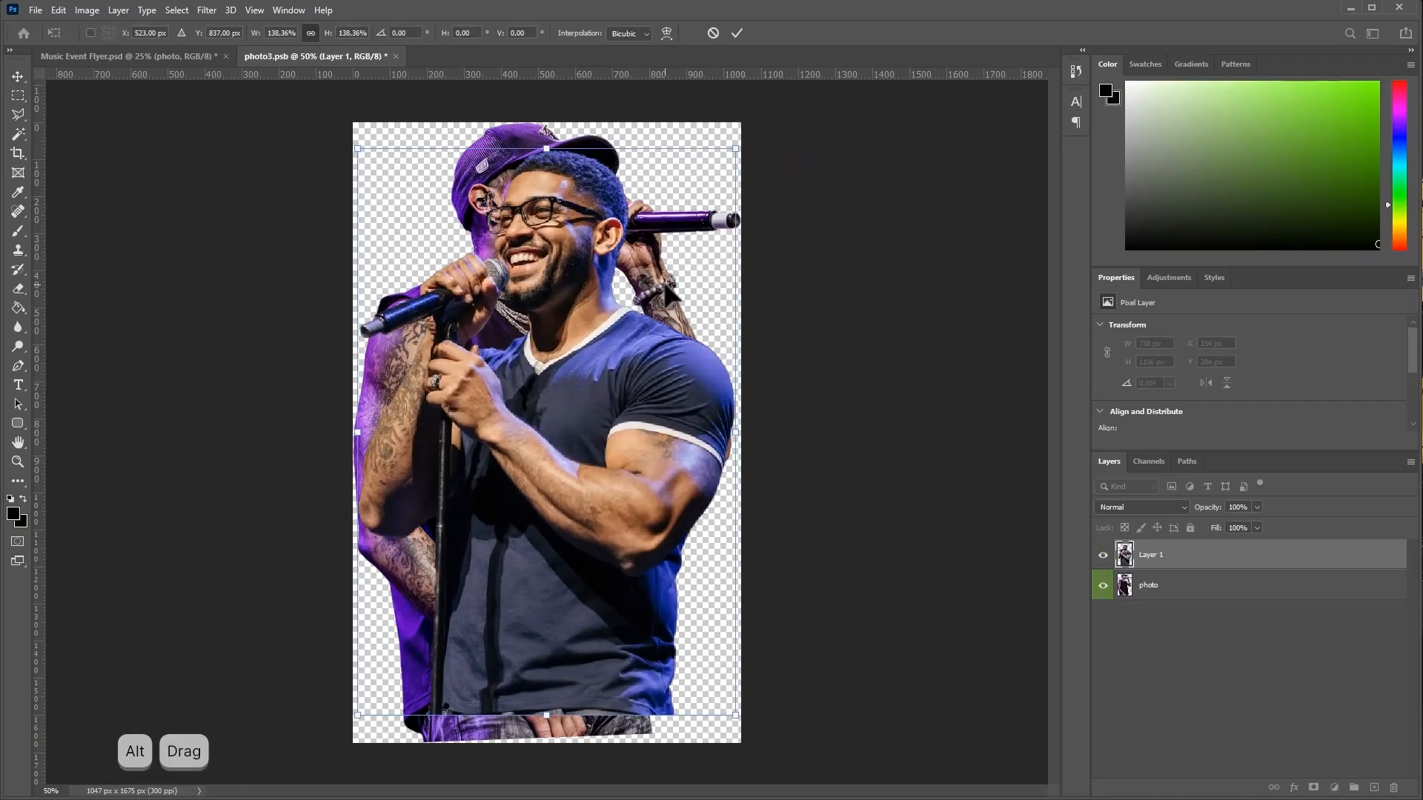
right_click(669, 292)
click(711, 538)
drag(733, 720, 735, 723)
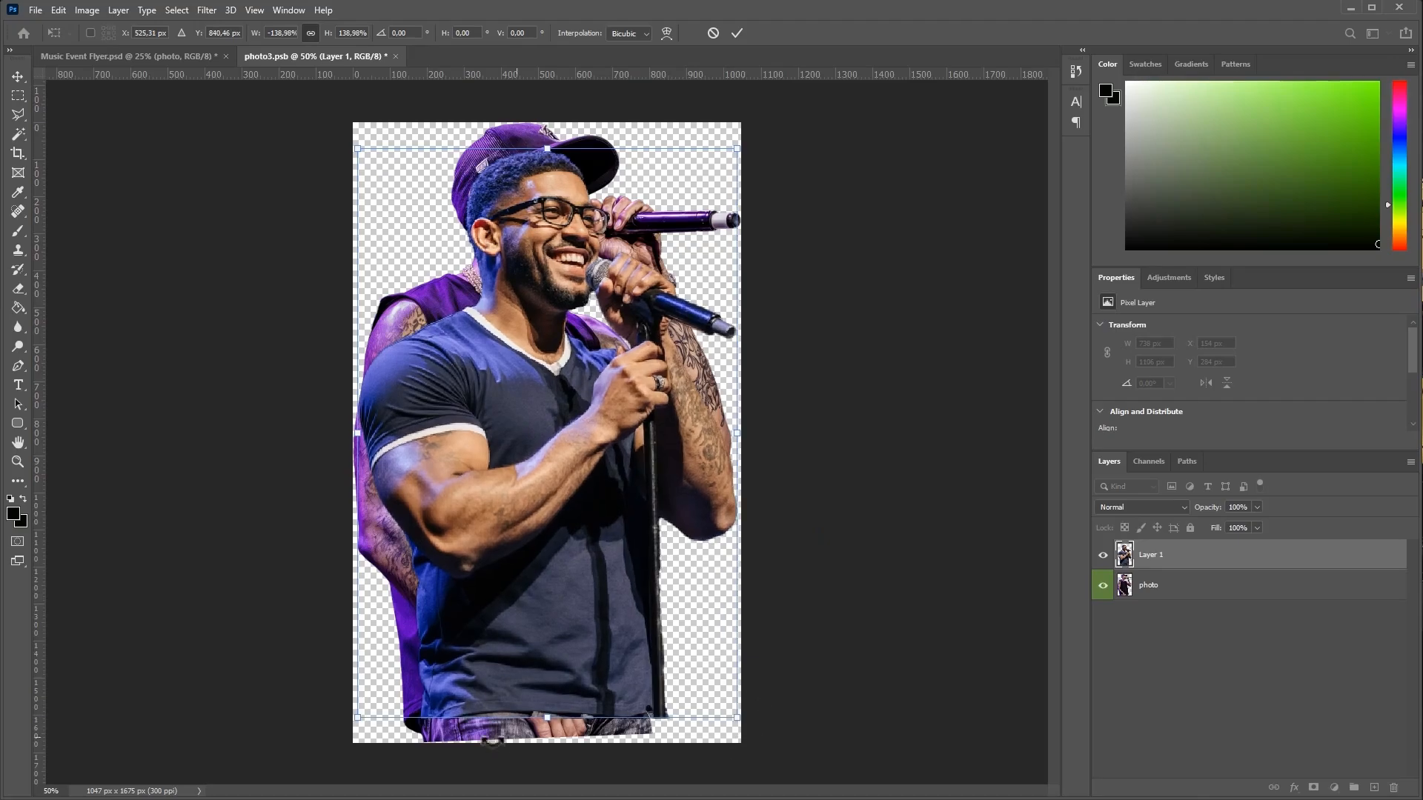
drag(353, 717, 352, 721)
drag(534, 612, 533, 585)
key(Return)
Step: Hide the original capped singer's photo layer, then close photo3.psb and save its changes
click(1103, 586)
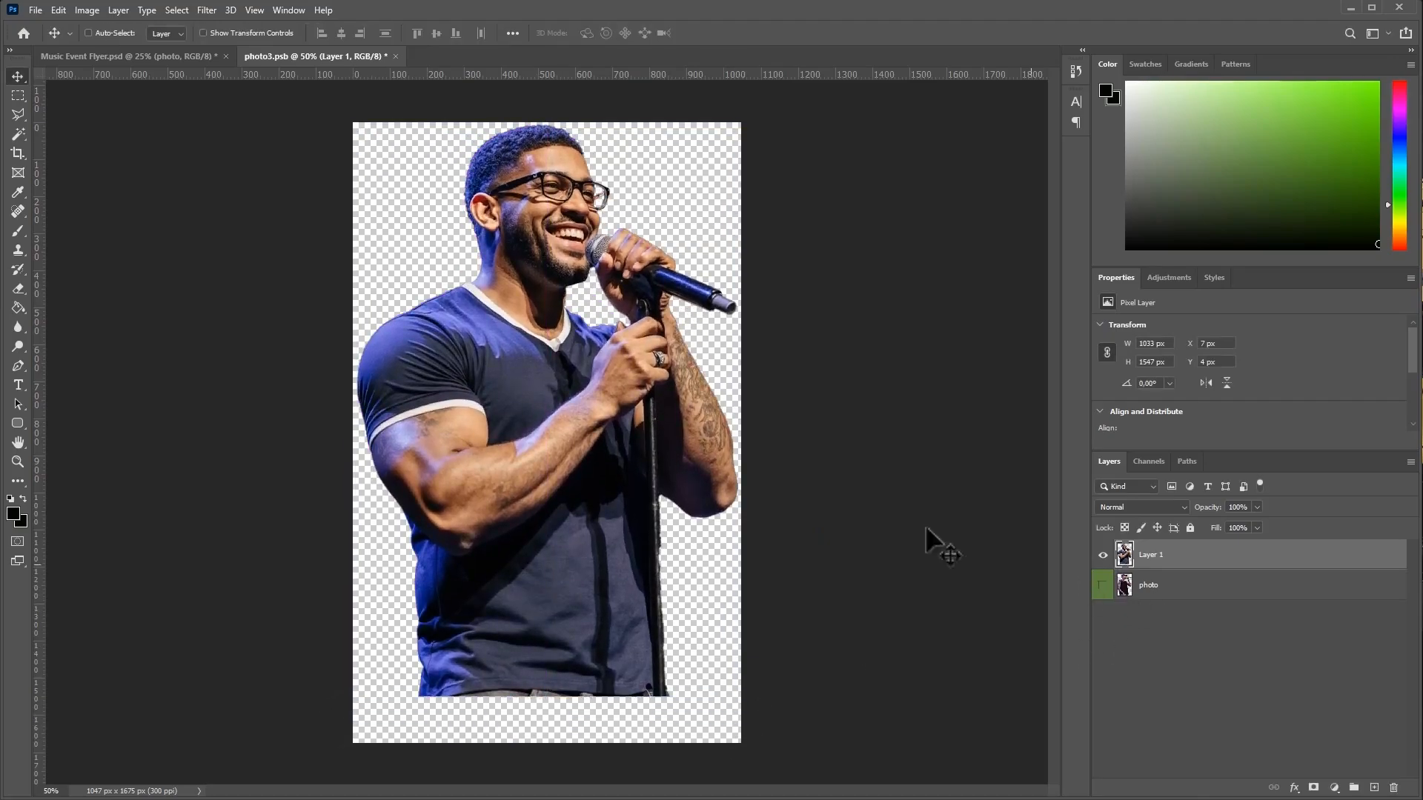
click(395, 56)
click(637, 303)
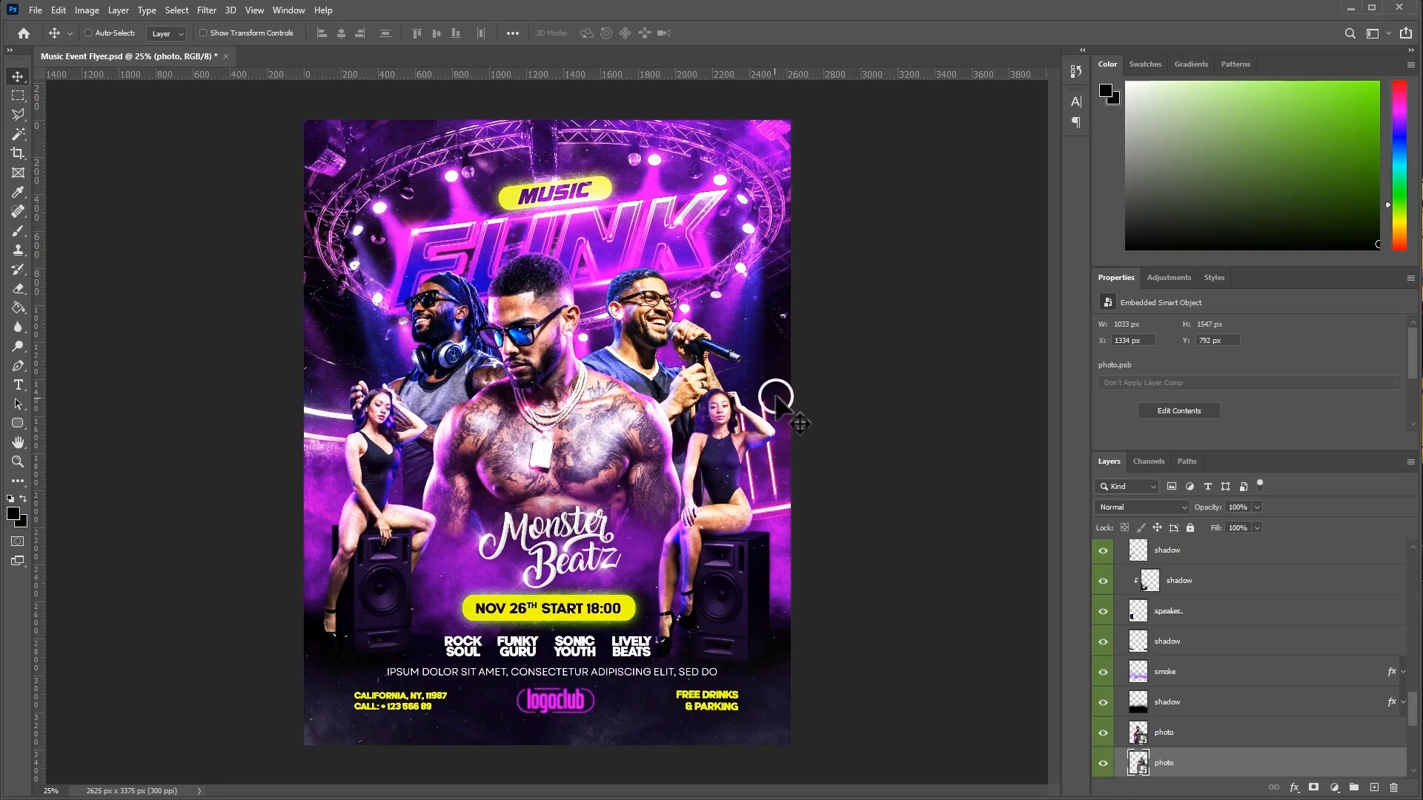
Step: Shift the replaced singer slightly up and right in the flyer, then open the central man's photo smart object contents
drag(776, 398, 779, 401)
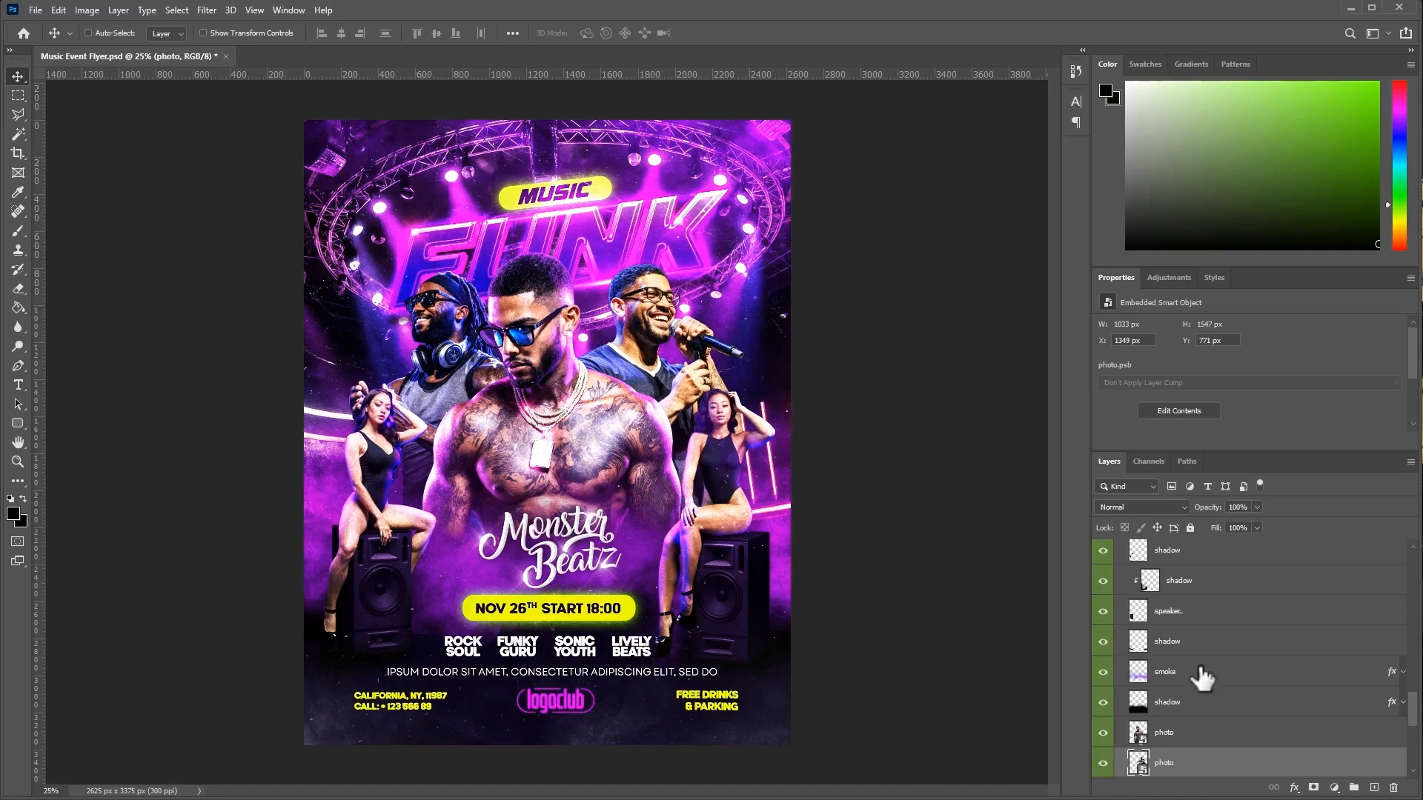
click(1196, 733)
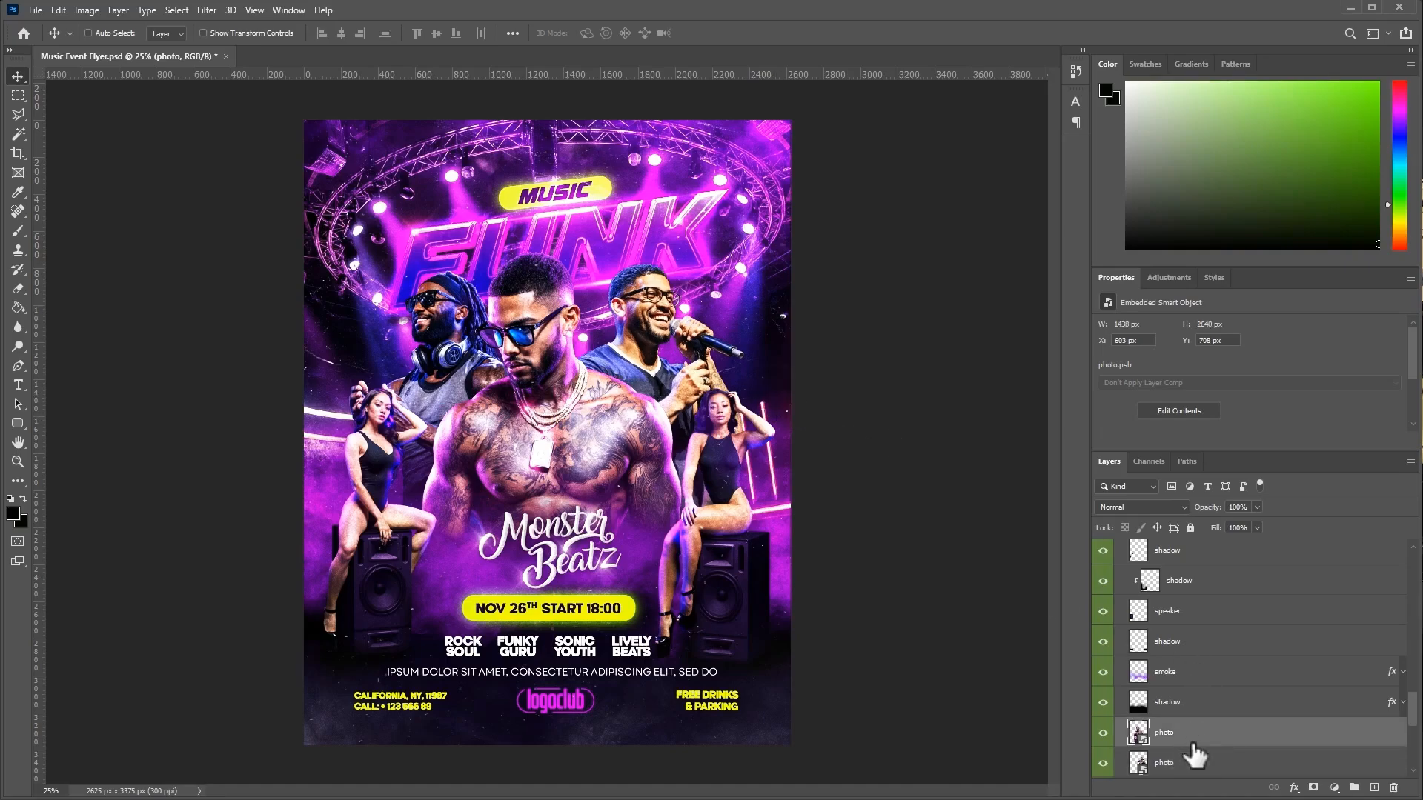
double_click(1139, 735)
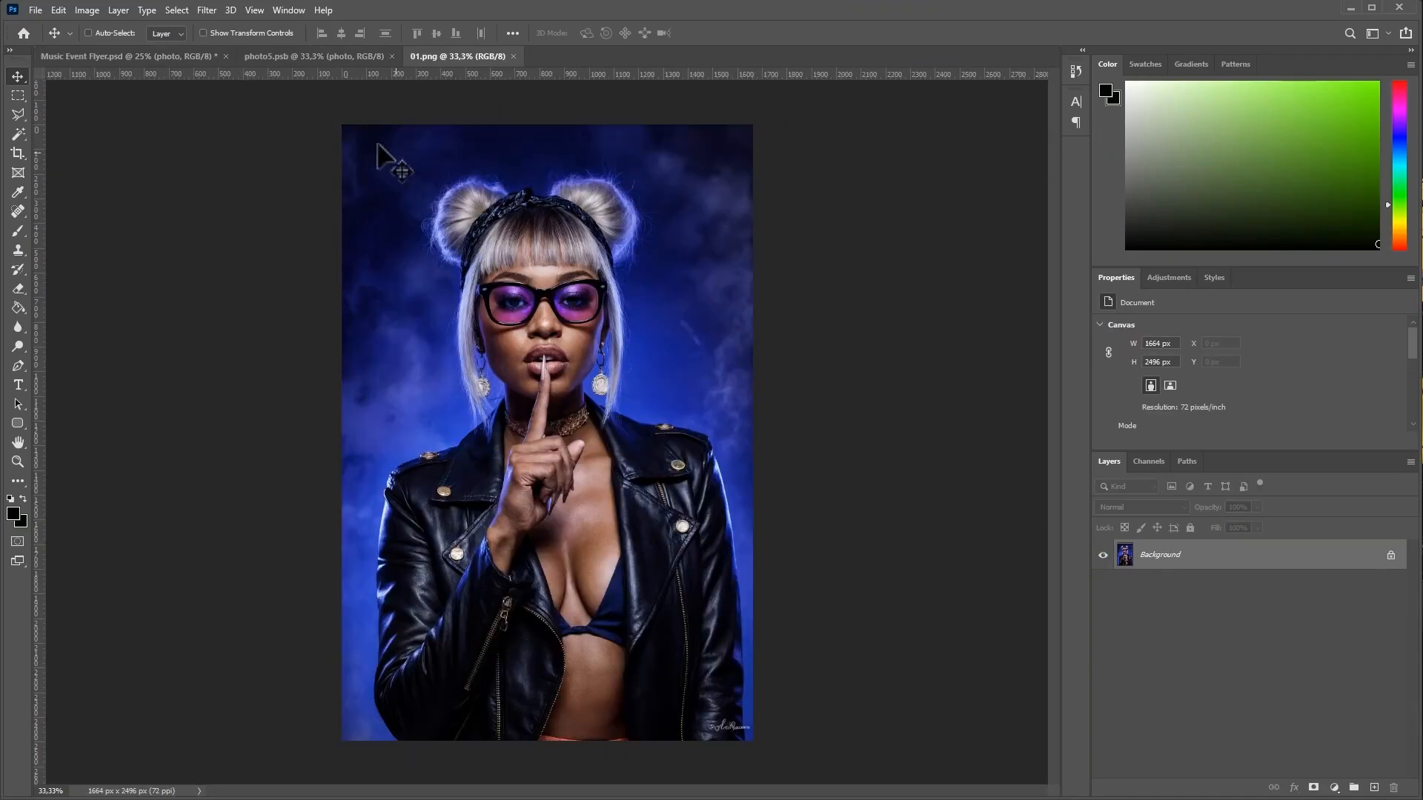
Step: Select the woman in 01.png using Select Subject
click(176, 10)
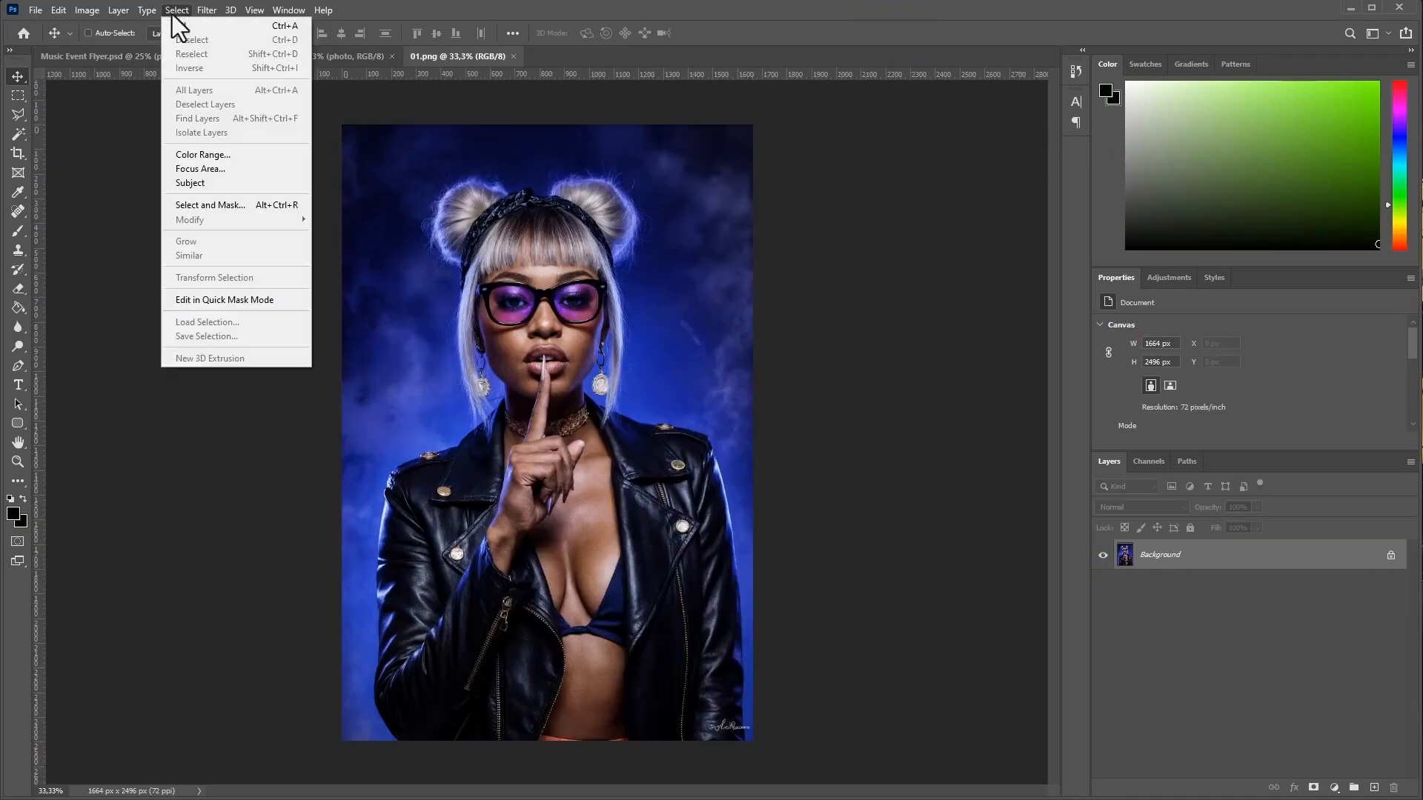
click(229, 183)
scroll(522, 345, up, 3)
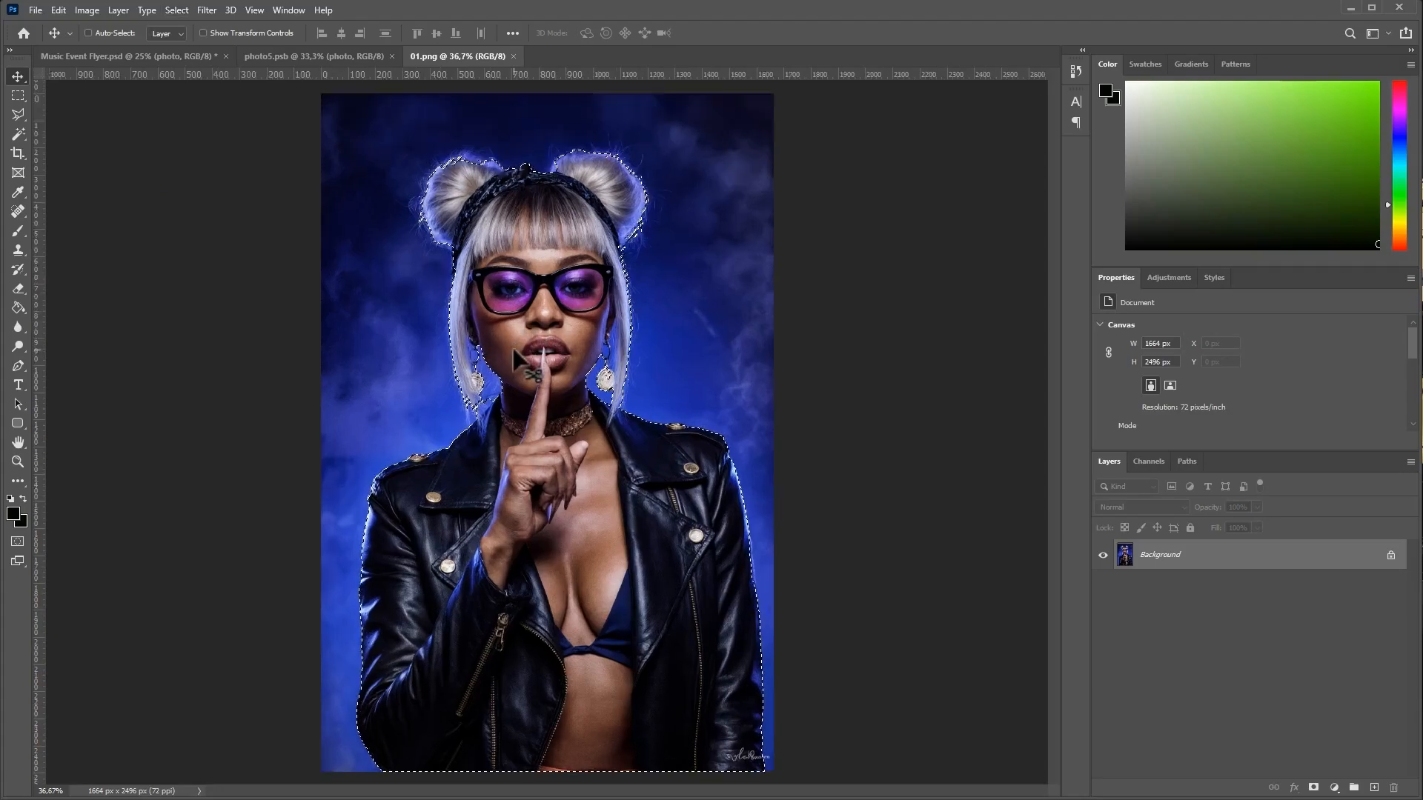
Step: Add the missing areas of the woman's hair buns and hair to the selection with the Polygonal Lasso
key(l)
scroll(437, 370, up, 8)
click(424, 401)
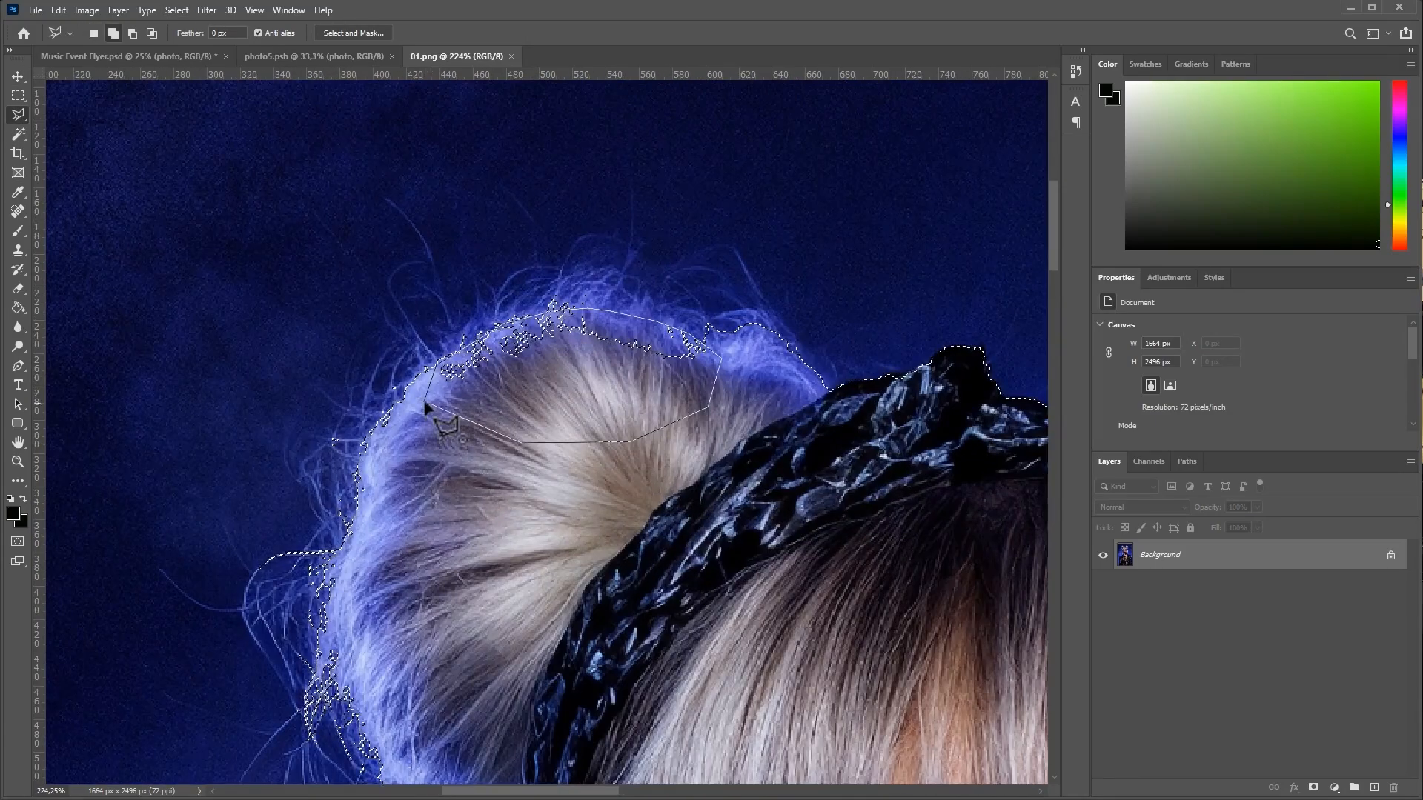
mouse_move(1004, 438)
mouse_down()
mouse_move(904, 460)
mouse_move(308, 425)
mouse_move(140, 87)
mouse_up()
click(645, 346)
click(548, 522)
click(494, 450)
click(551, 383)
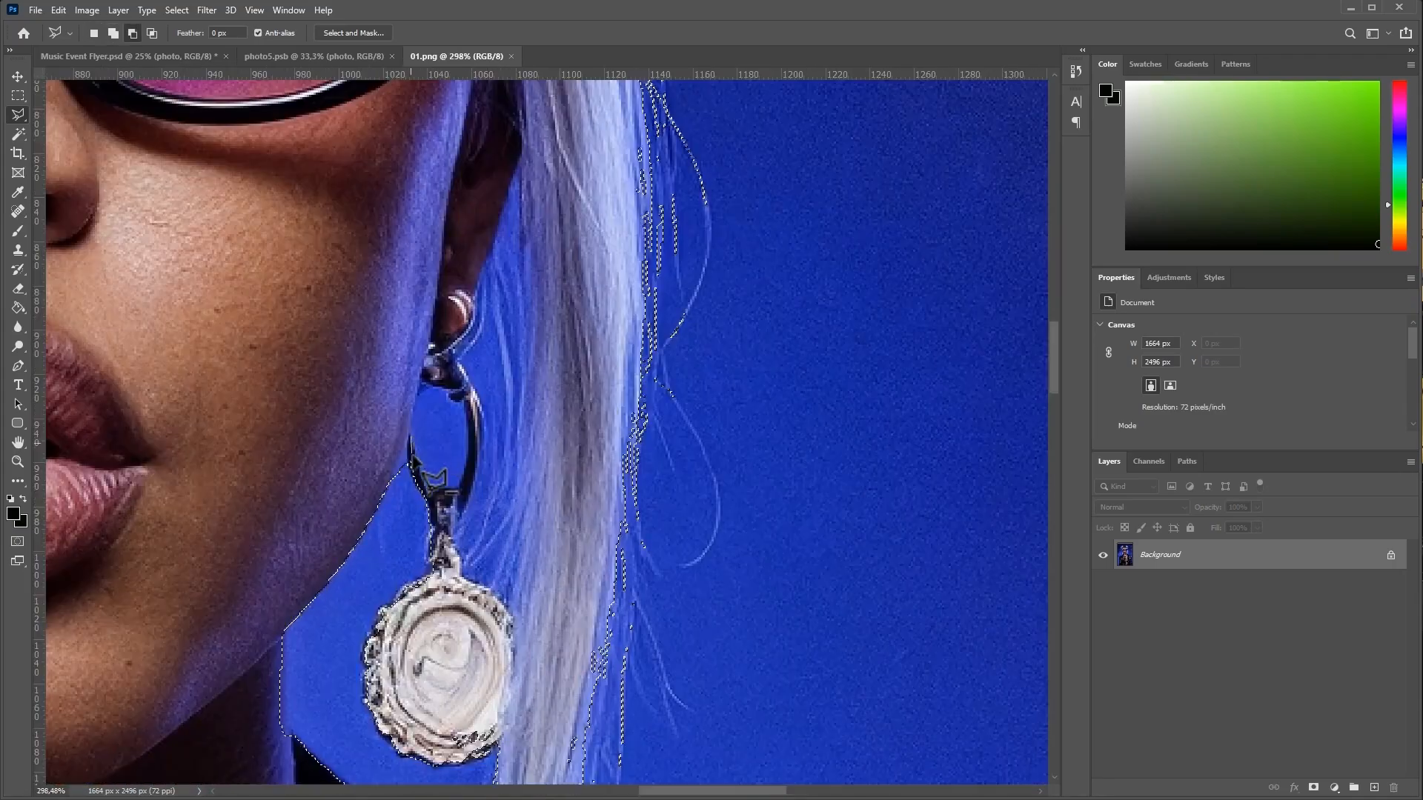
Step: Subtract the blue background inside the hoop and between the ear and hair on the woman's right-hand image side
click(458, 345)
click(519, 167)
click(458, 349)
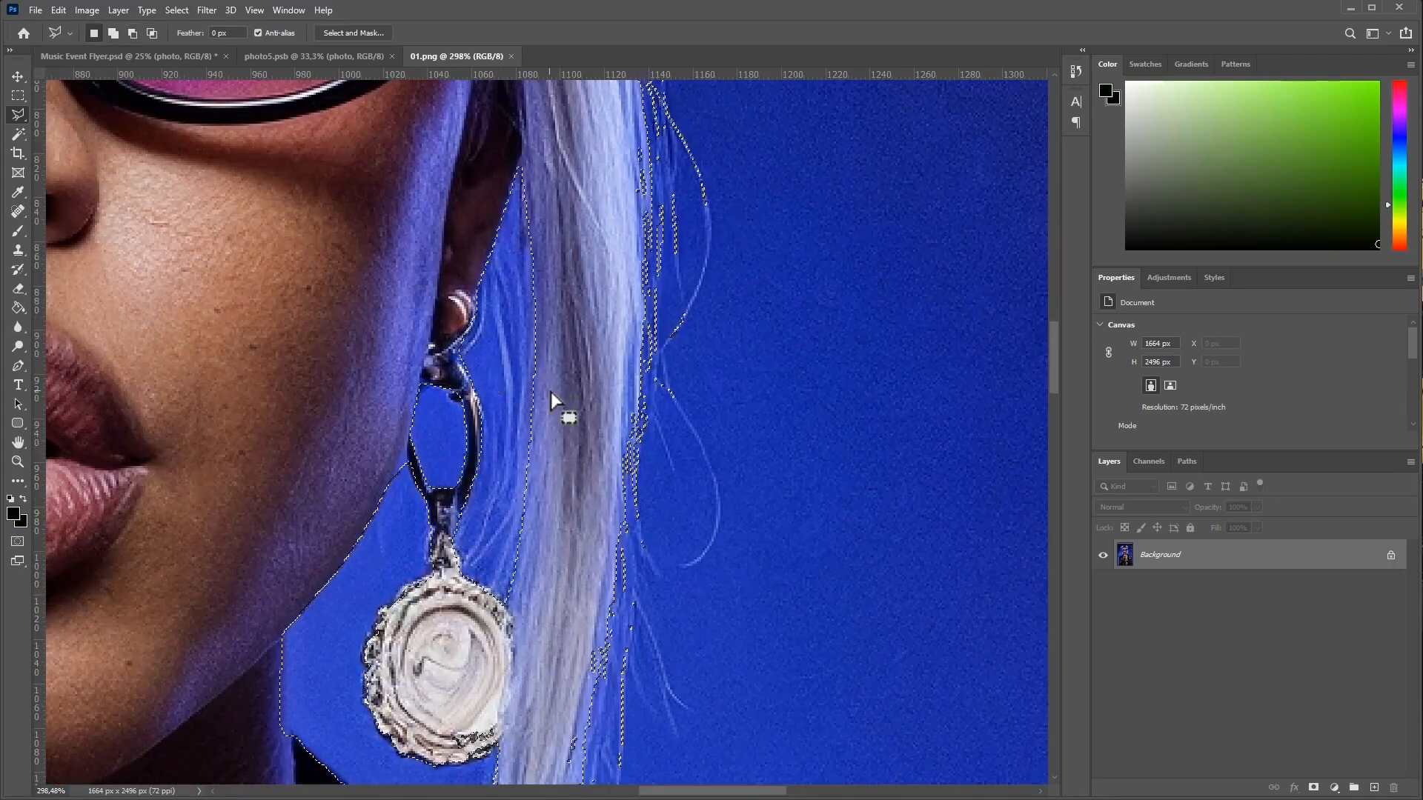
Step: Subtract the blue background around and inside the earring on the left side of the woman's face from the selection
click(448, 667)
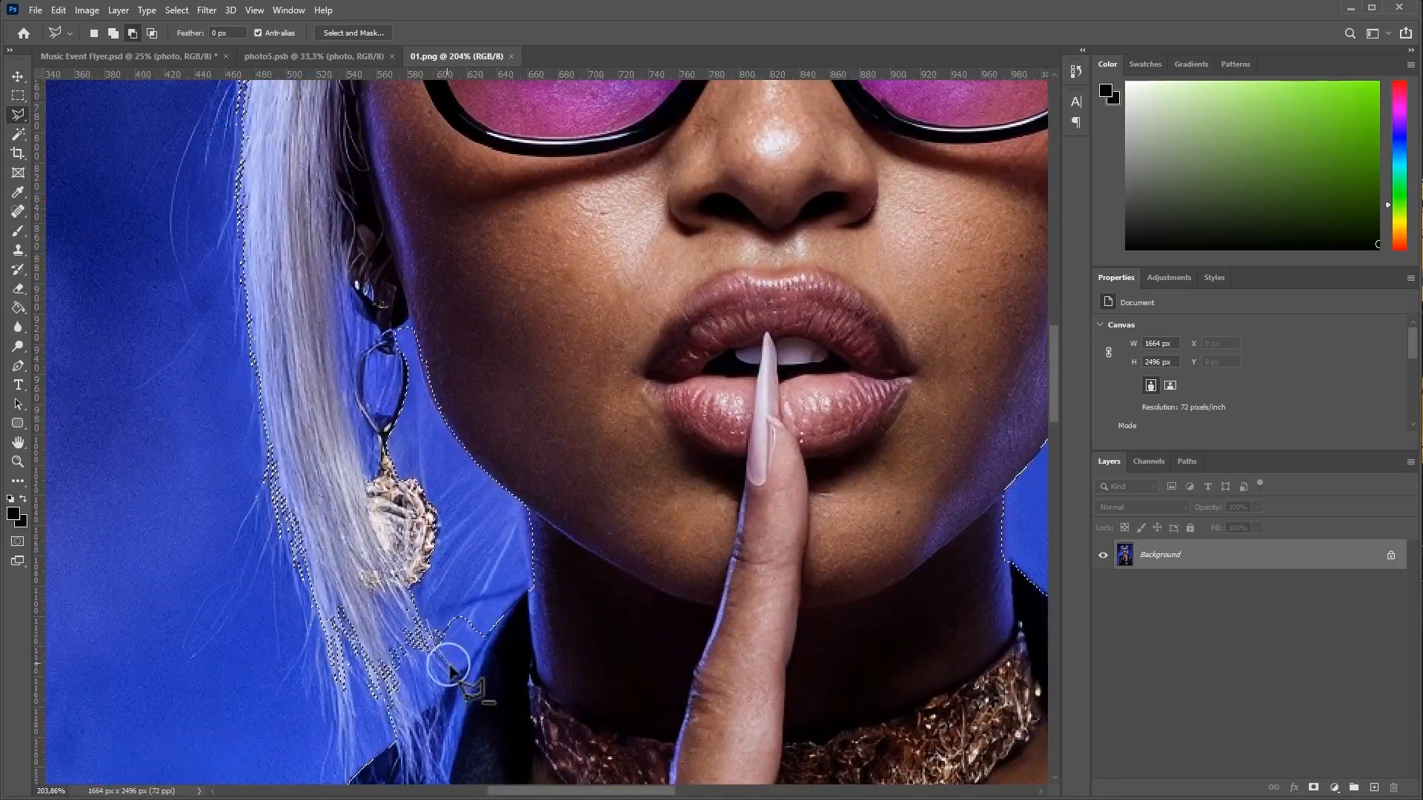
scroll(415, 445, up, 4)
click(411, 549)
click(391, 495)
click(399, 446)
click(412, 438)
click(443, 446)
click(412, 550)
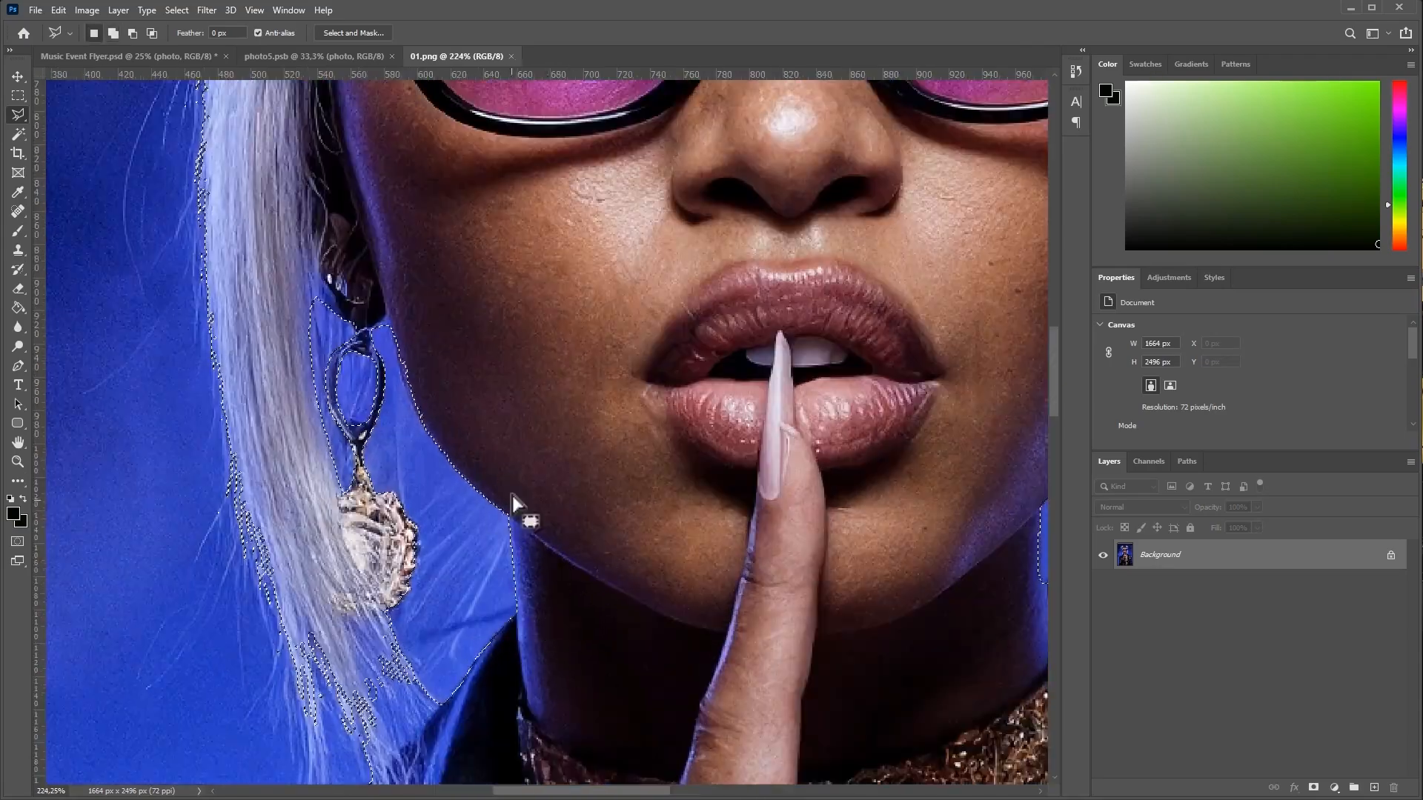
Step: Copy the selected woman onto a new layer using Layer Via Copy
key(ctrl+0)
right_click(547, 375)
click(586, 473)
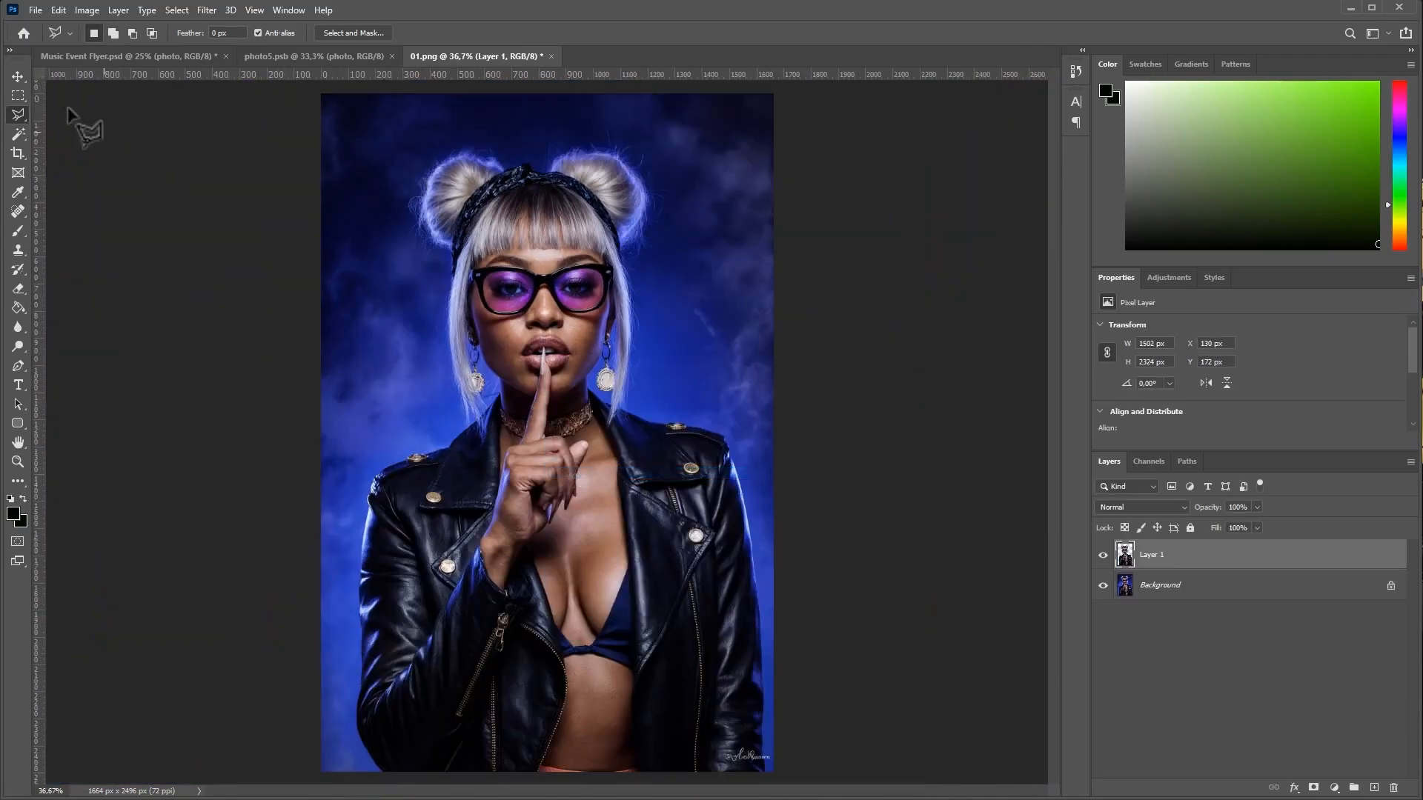
Step: Copy the woman's cut-out, close 01.png without saving, and paste her into photo5.psb
click(18, 76)
key(ctrl+c)
click(550, 56)
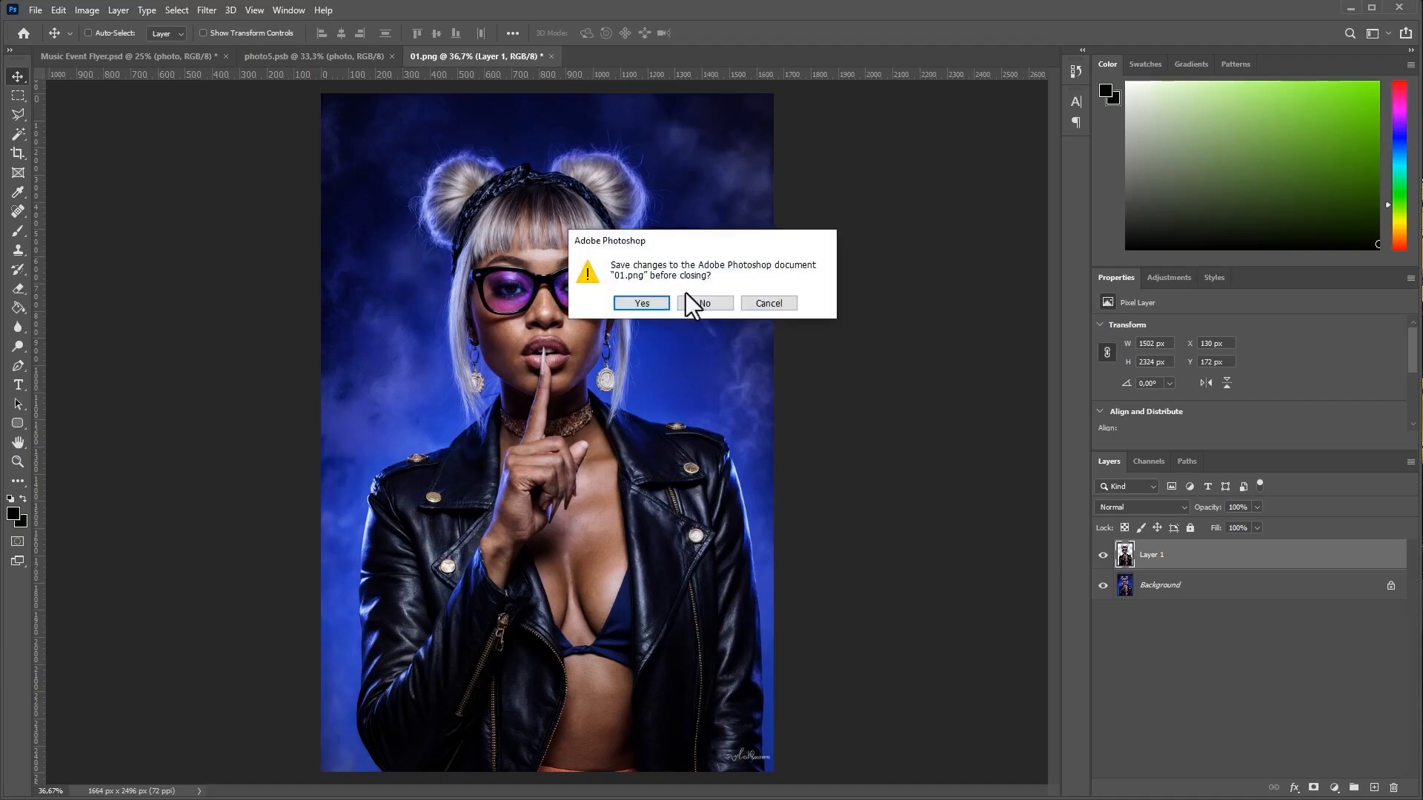
click(685, 297)
key(ctrl+v)
Step: Scale the pasted woman to about 95.18% and align her with the top of the canvas
key(ctrl+t)
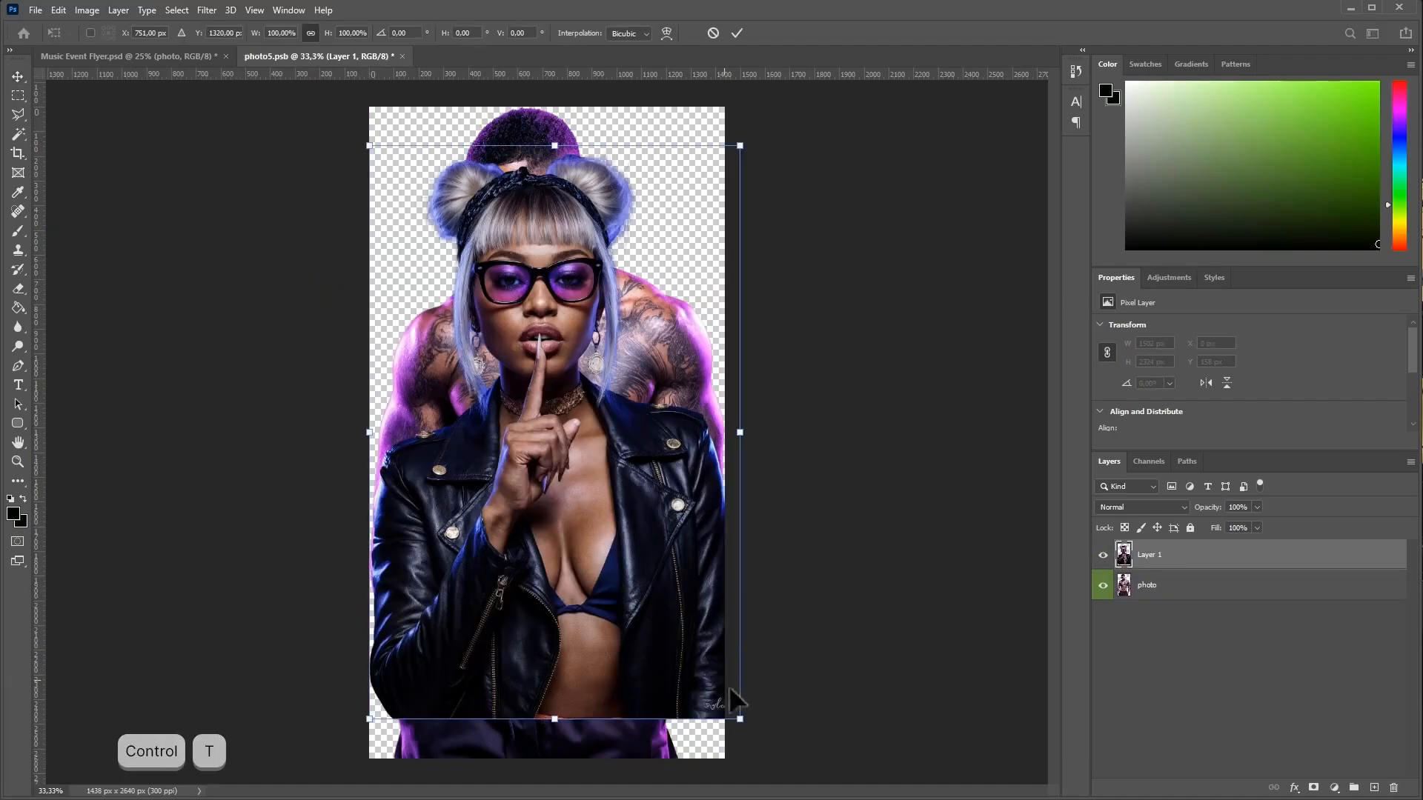
drag(737, 712, 721, 682)
drag(649, 565, 649, 526)
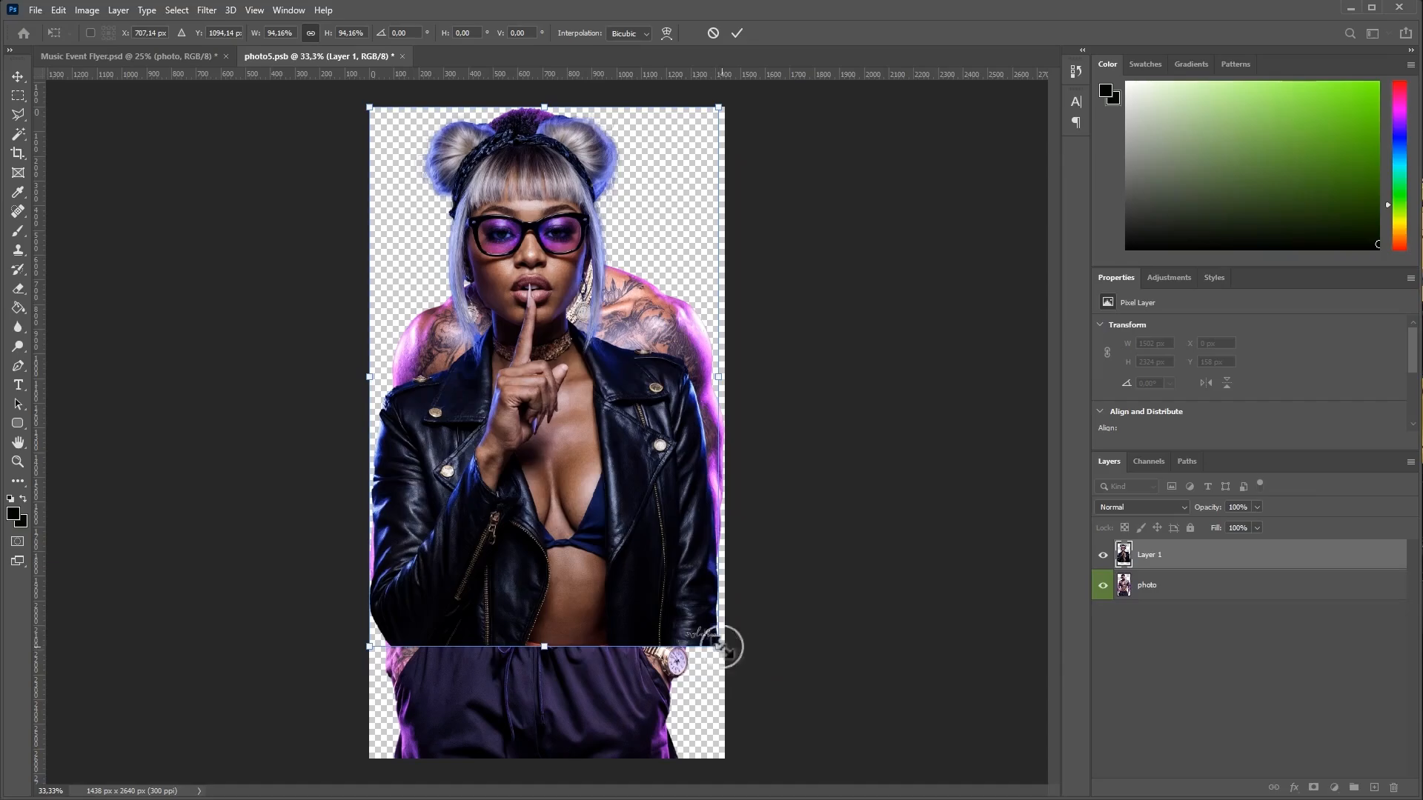
drag(720, 646, 723, 653)
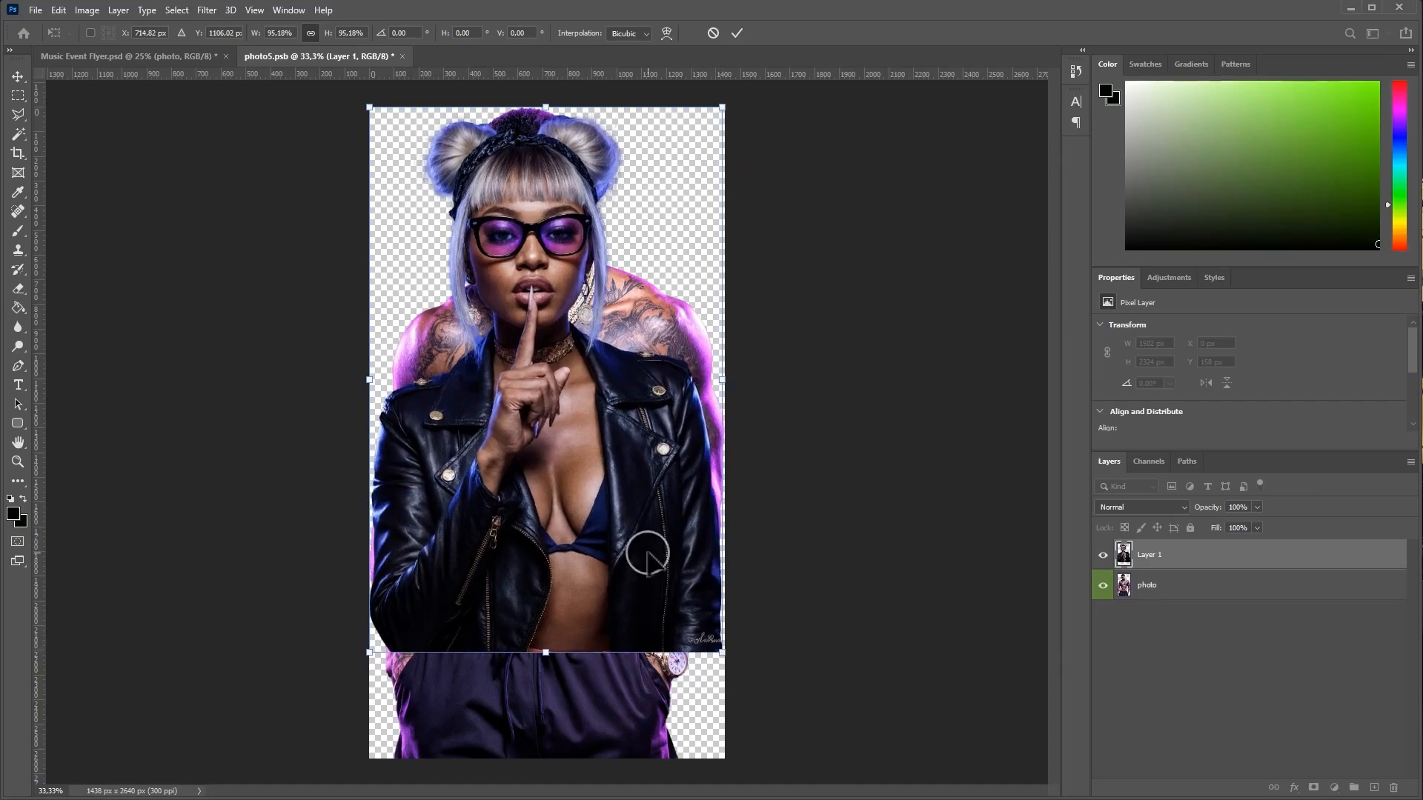
double_click(624, 408)
Step: Hide the original central man's photo layer, then close photo5.psb and save its changes
click(1102, 586)
click(402, 56)
click(626, 304)
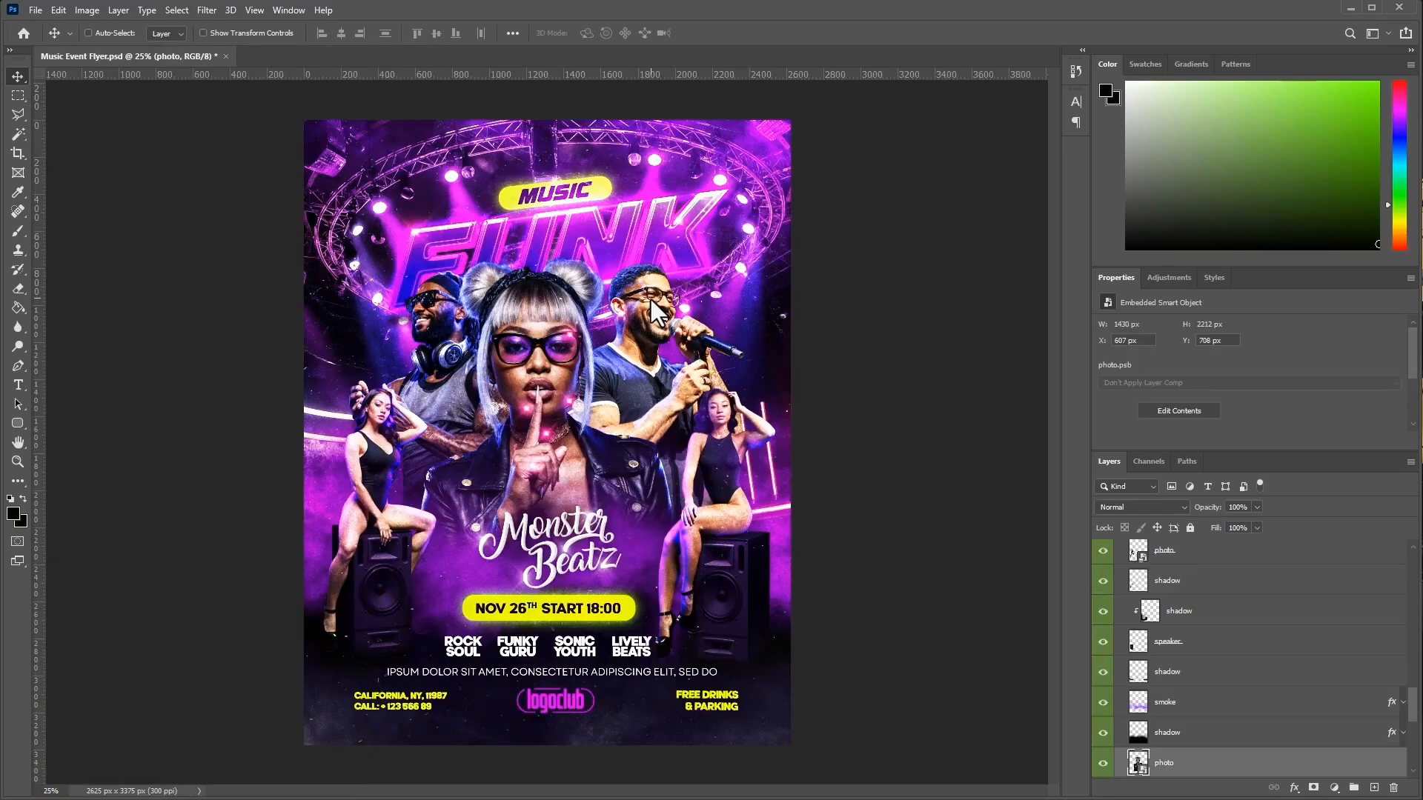
Step: Enlarge the central woman's photo in the flyer to about 1491 by 2307 px
key(ctrl+t)
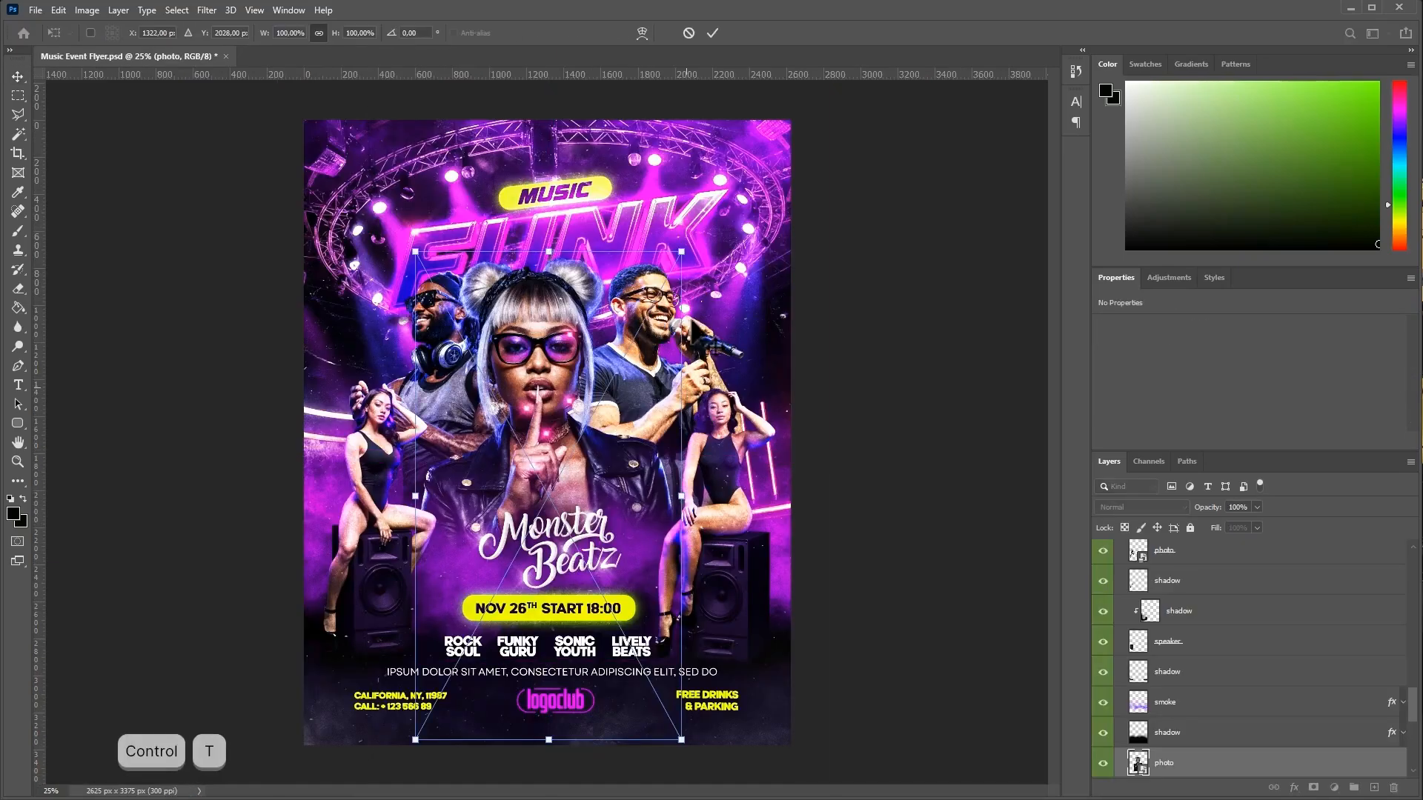
mouse_move(681, 241)
mouse_down()
mouse_move(708, 222)
mouse_move(702, 236)
mouse_up()
key(Return)
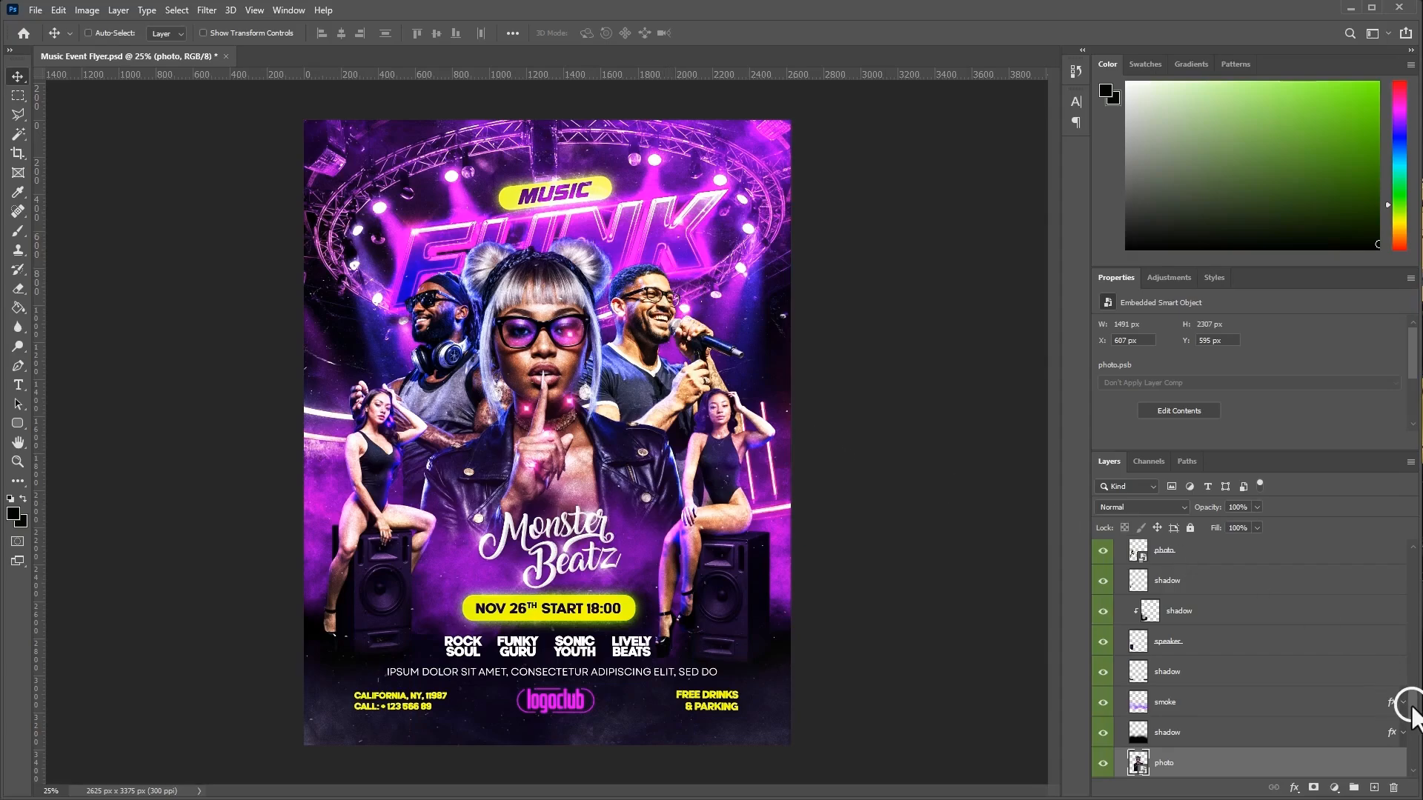
Step: Find the star glow beside the woman's chin, move it onto the left jacket button, and set its opacity to about 42%
drag(1411, 706, 1404, 584)
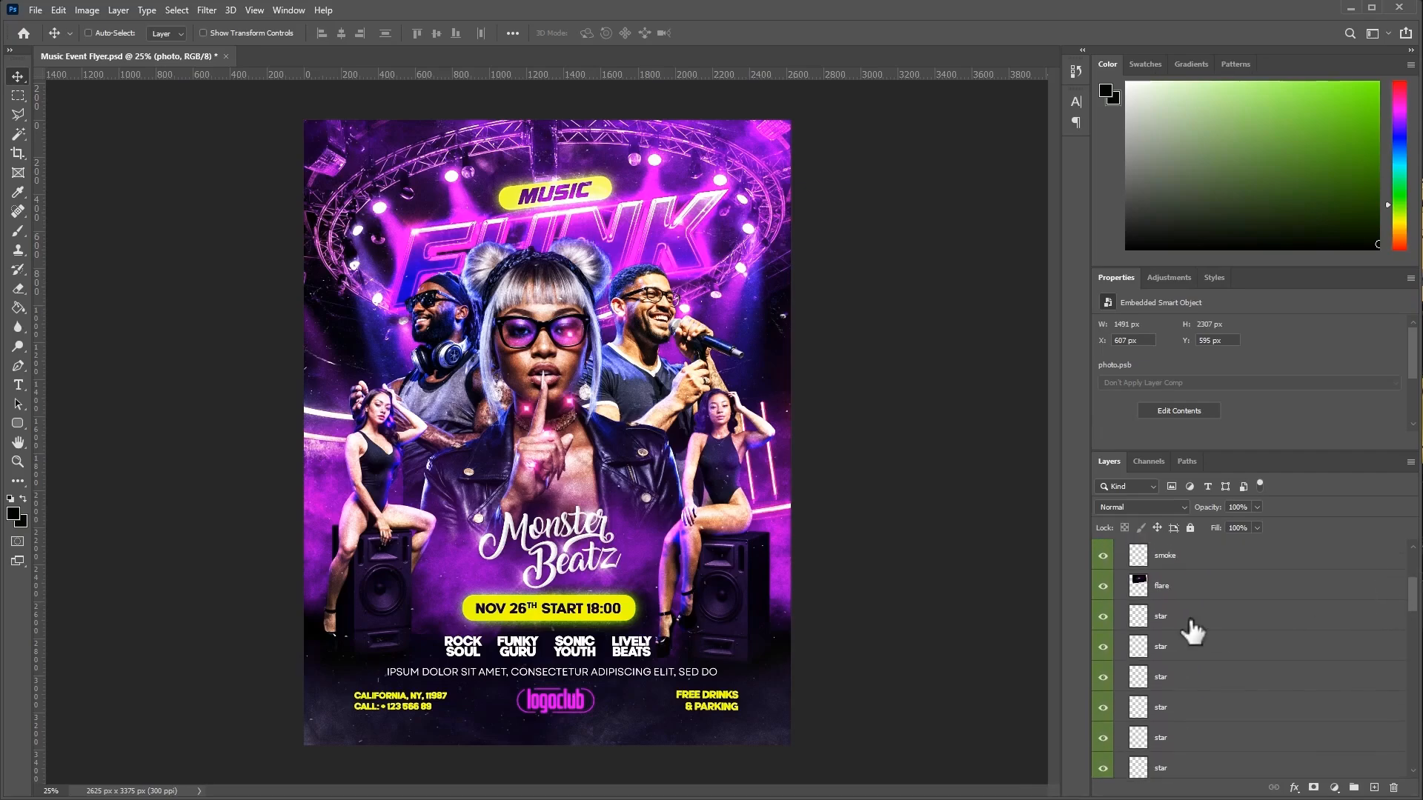
click(1105, 620)
click(1105, 620)
click(1104, 648)
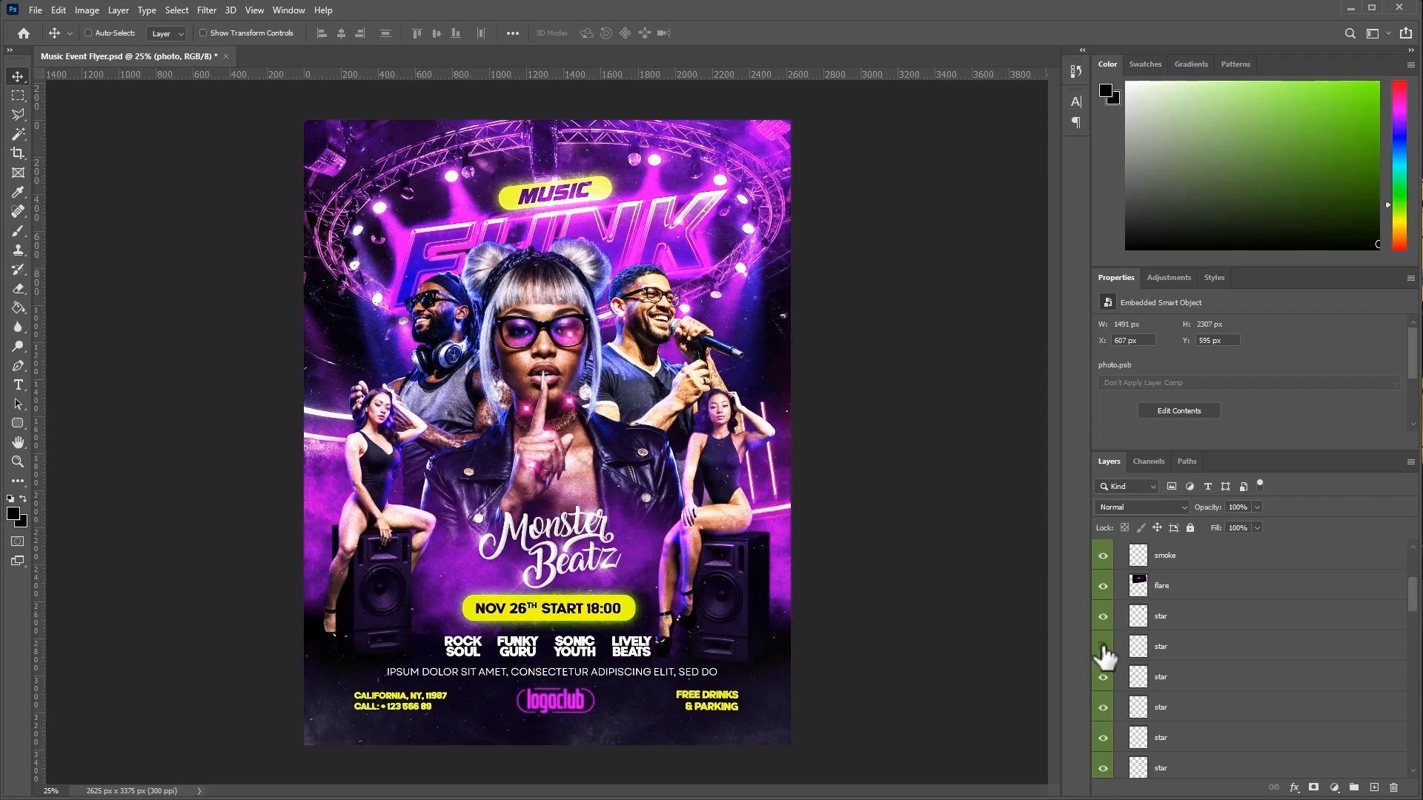
click(1103, 648)
click(1176, 682)
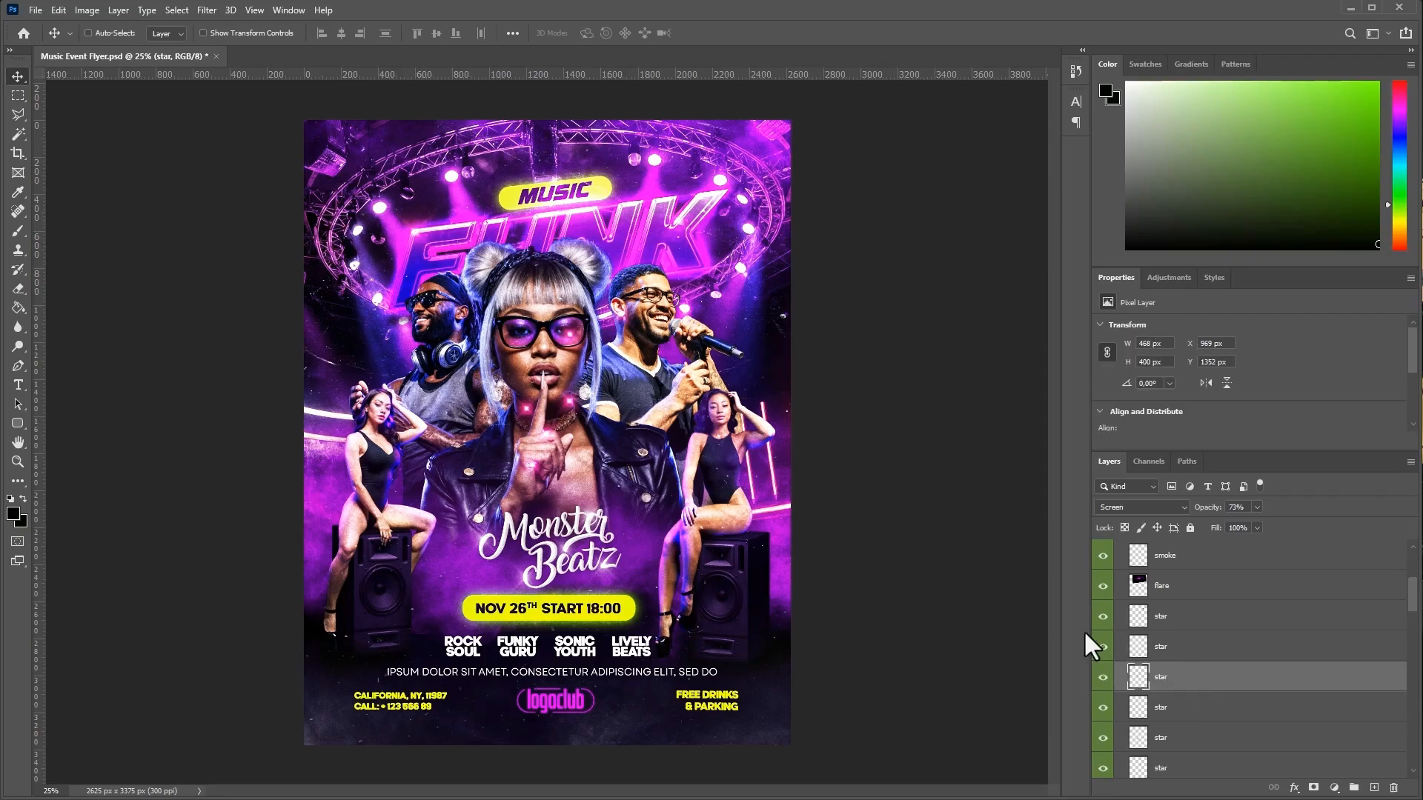
drag(645, 401, 587, 468)
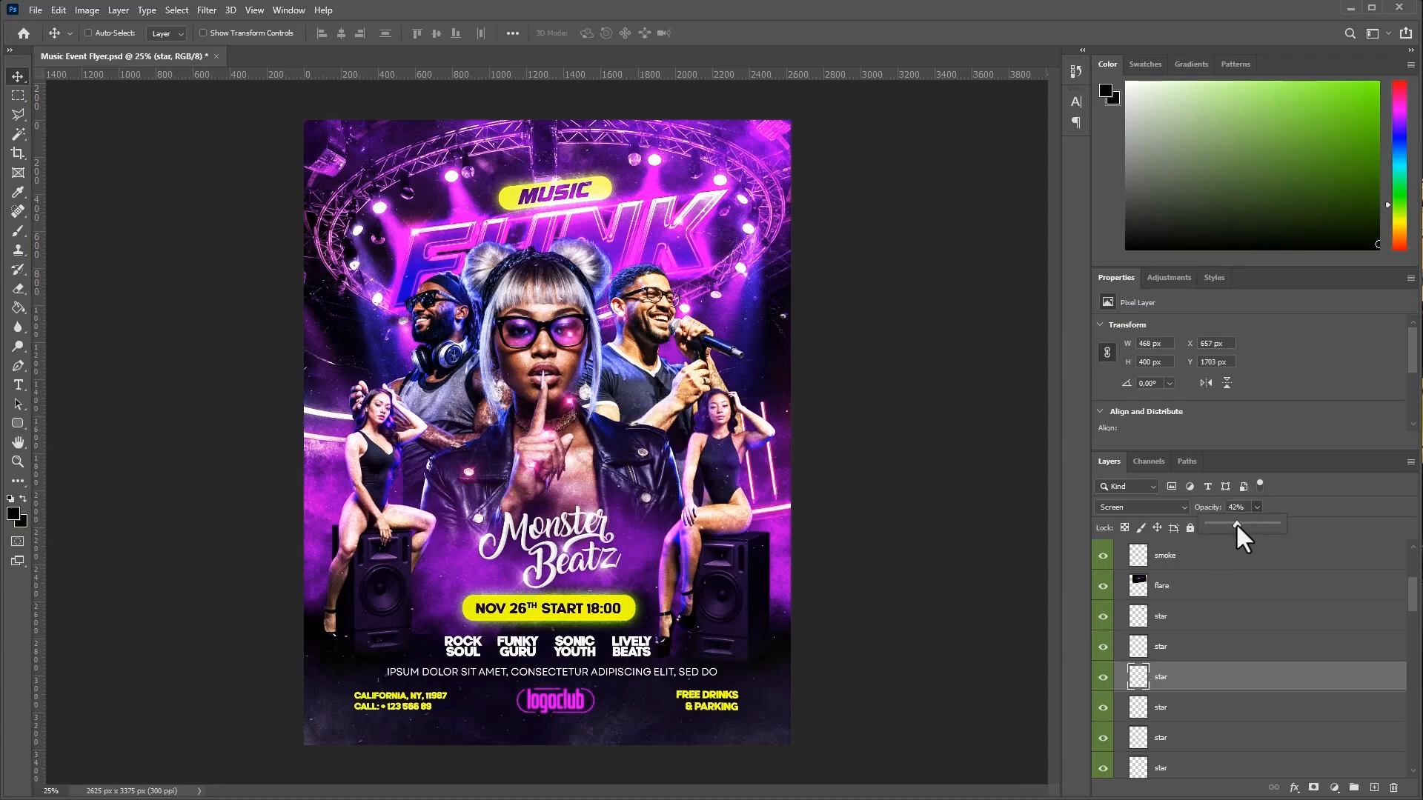
Step: Identify the star glow on the other side of her chin and move it onto the jacket's right button
click(1191, 714)
scroll(1192, 690, down, 2)
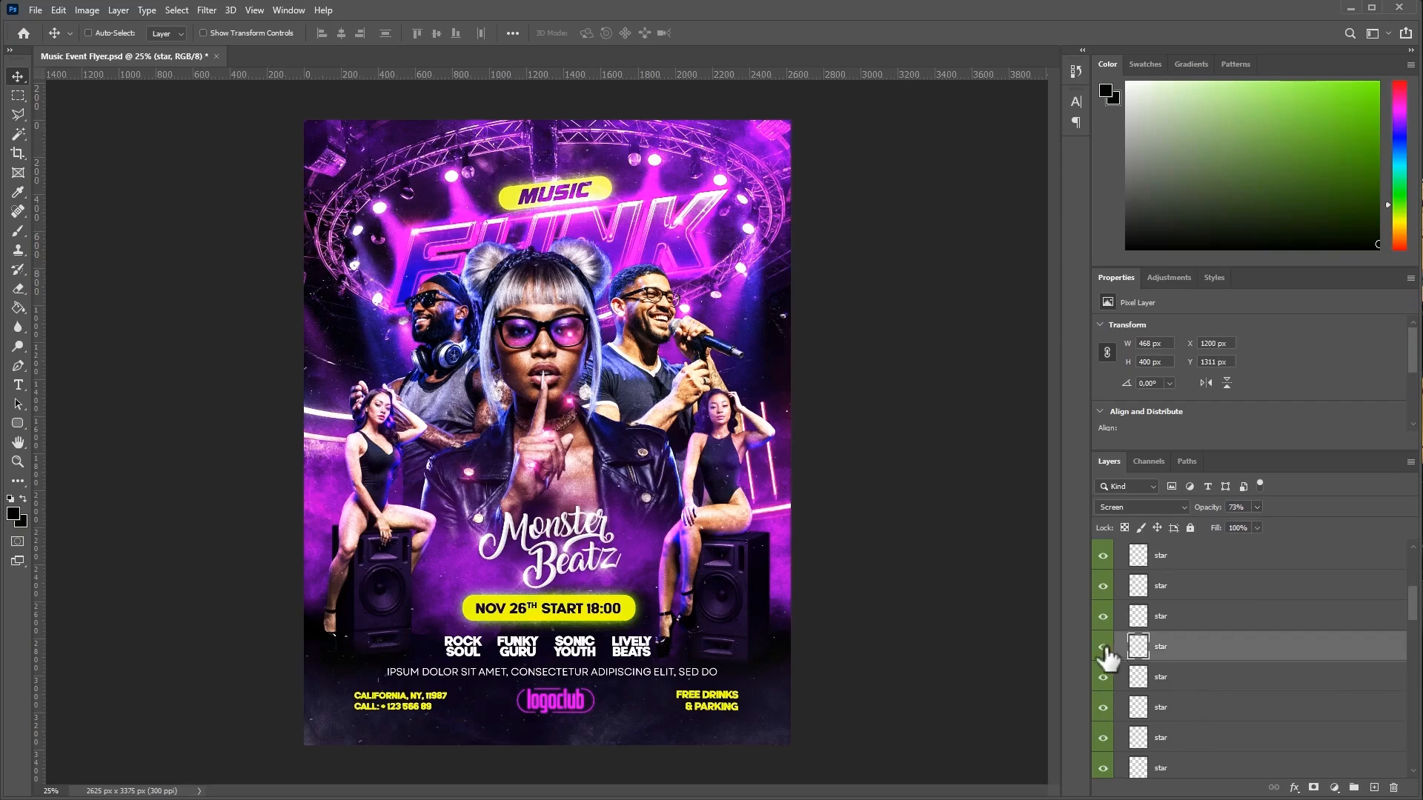
click(1102, 646)
click(1103, 647)
drag(665, 440, 760, 533)
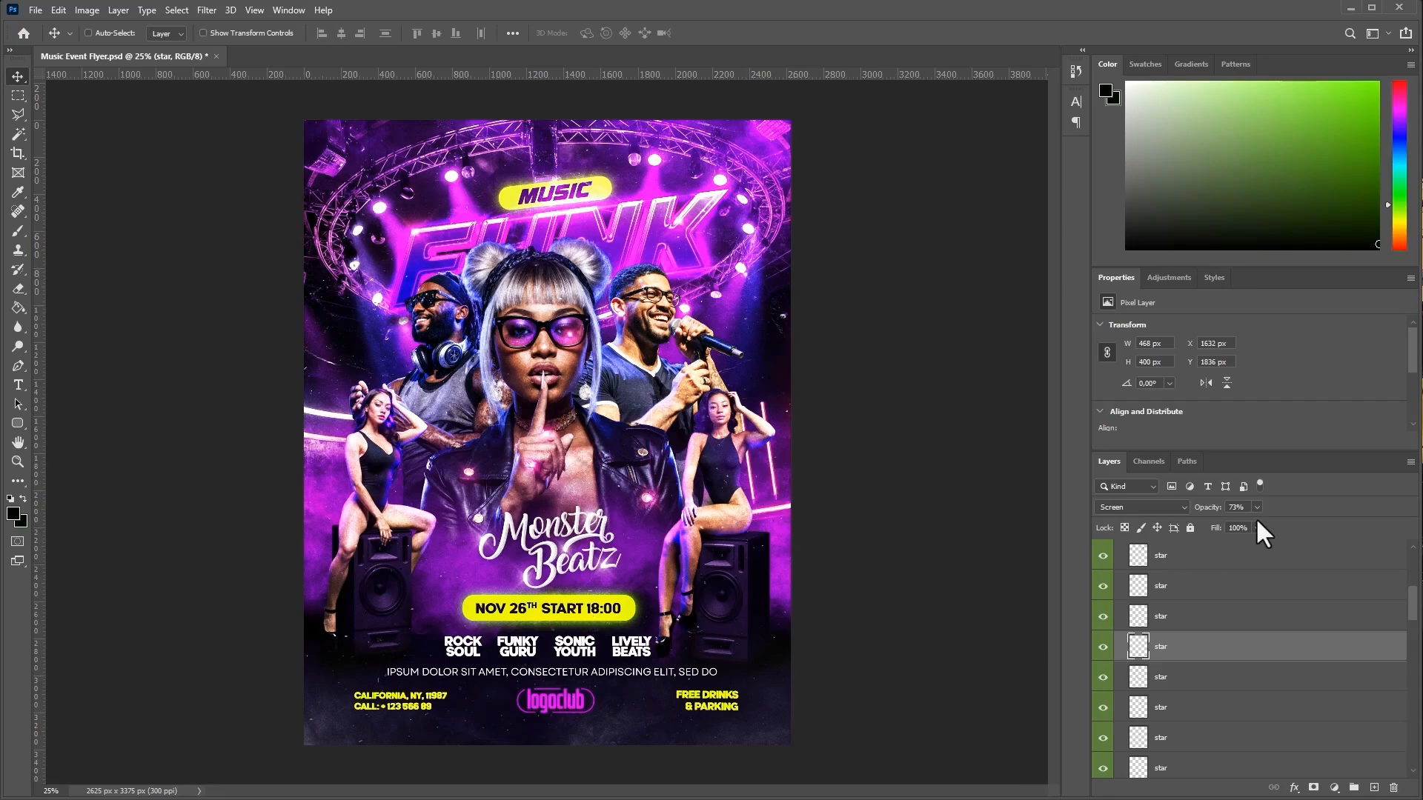
Step: Hide the star glow over the woman's hand and select the star layer below it
click(1207, 674)
scroll(1175, 670, down, 3)
click(1103, 585)
click(1105, 586)
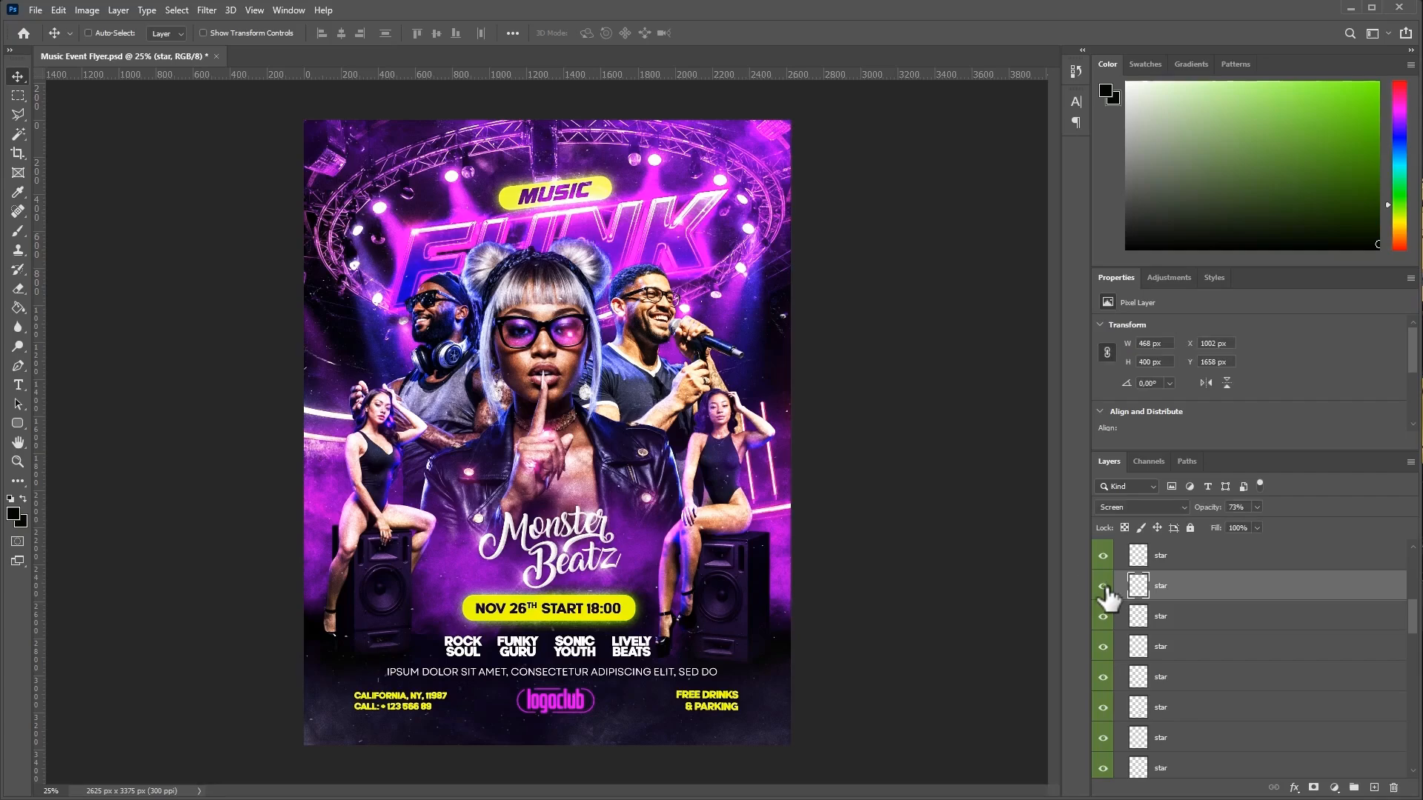
click(1105, 586)
click(1175, 622)
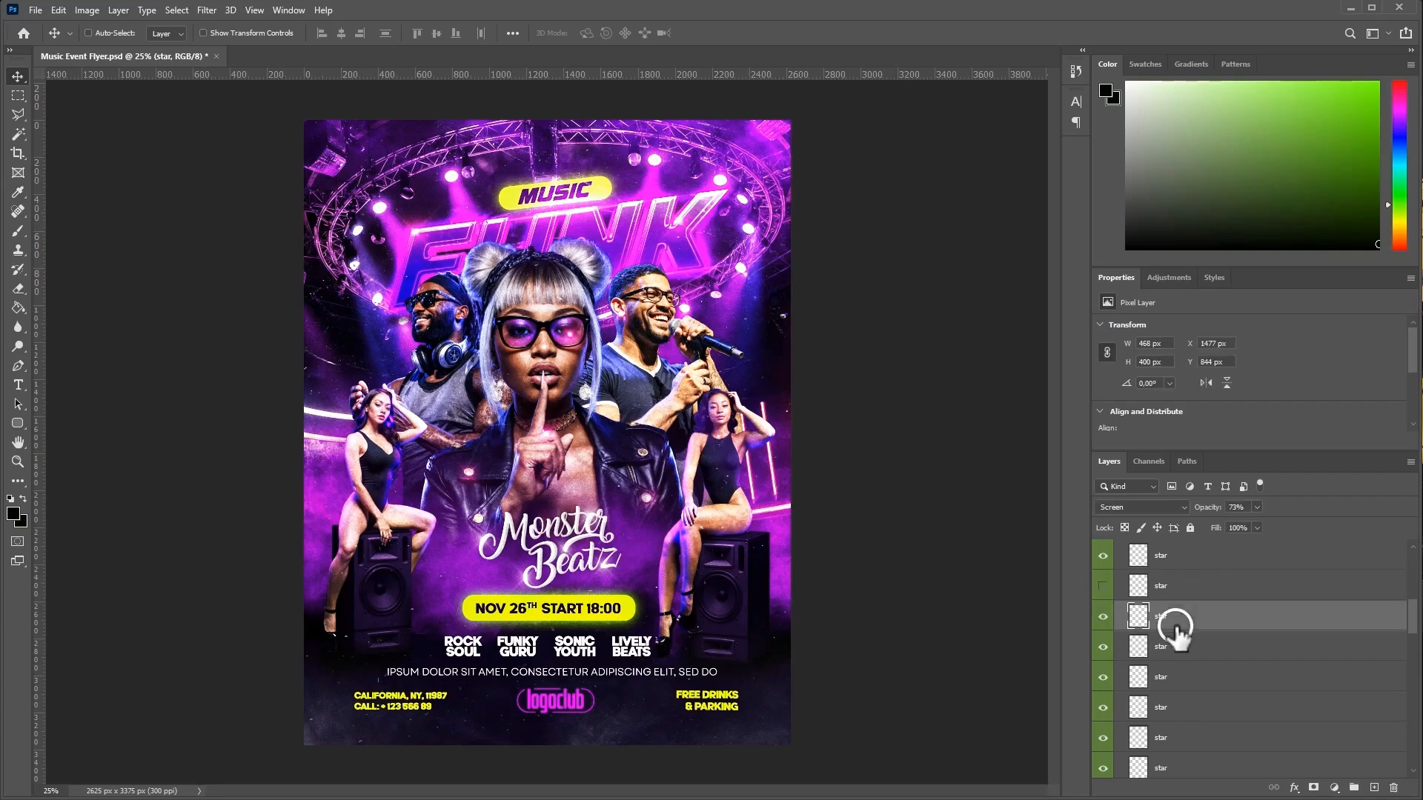
Step: Move the next star glow onto the left side of the central woman's glasses and set its opacity to about 50%
click(1103, 646)
click(1180, 648)
drag(737, 355, 660, 355)
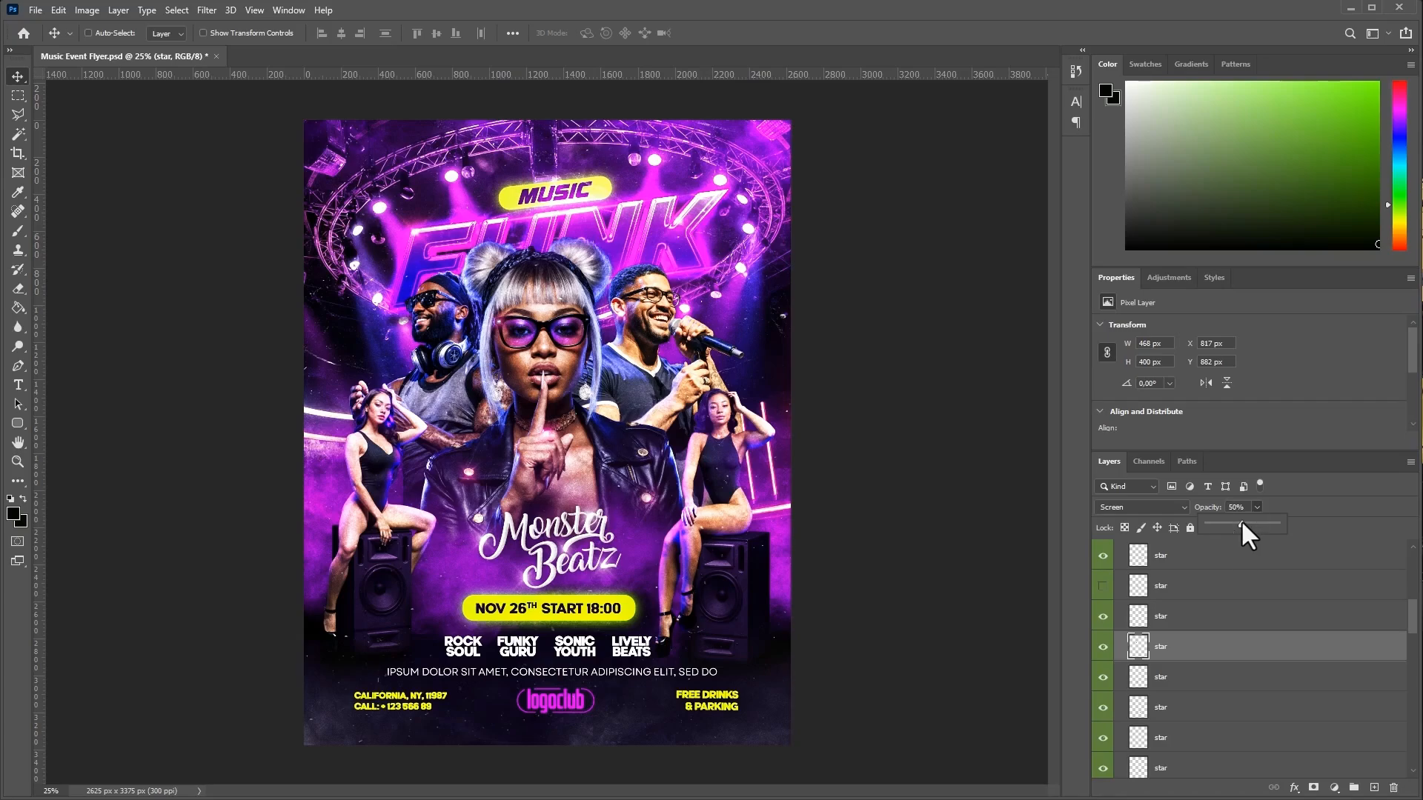
click(704, 522)
Step: Find the photo layer of the man with headphones and shift him down and outward to about X 194 px, Y 851 px
drag(1412, 626, 1355, 718)
click(1273, 689)
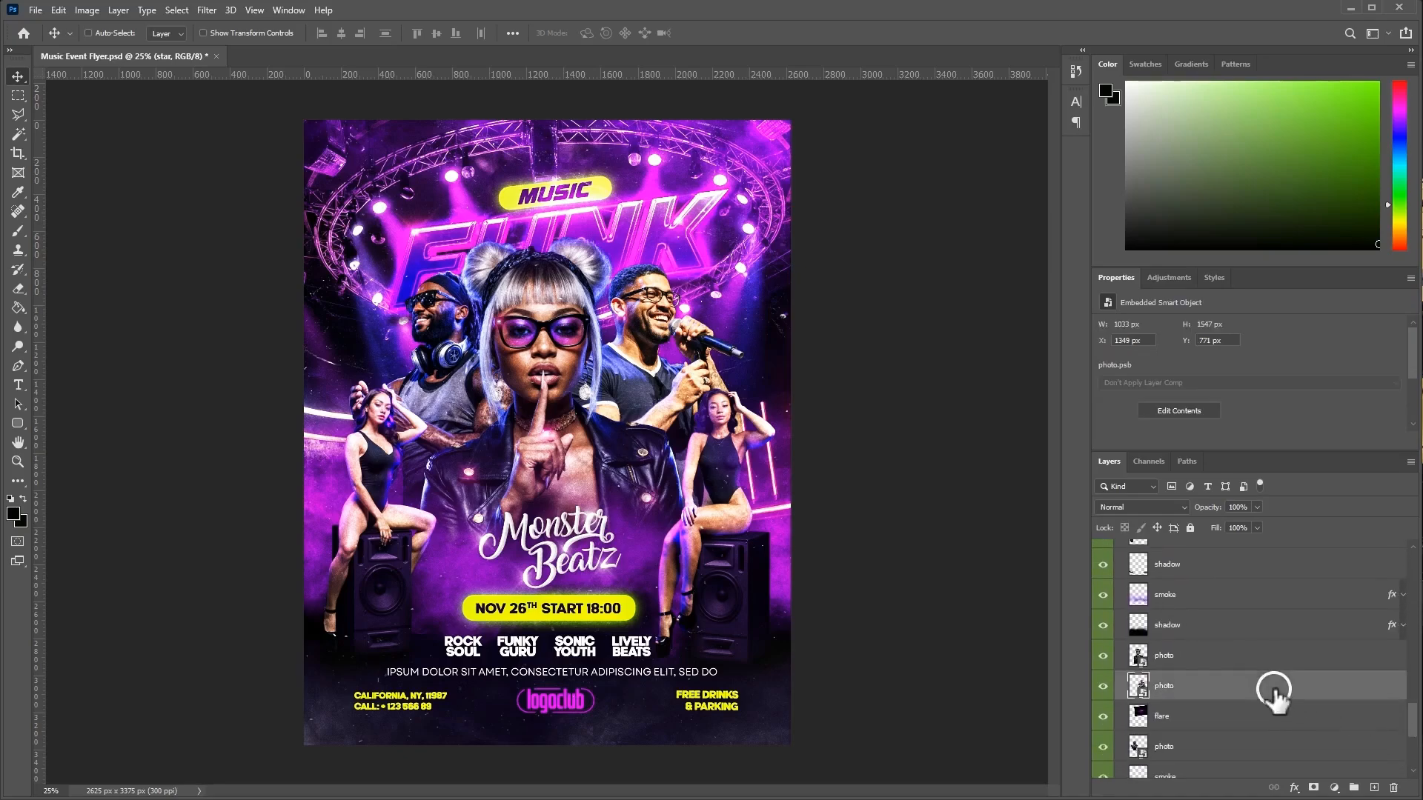
click(1226, 746)
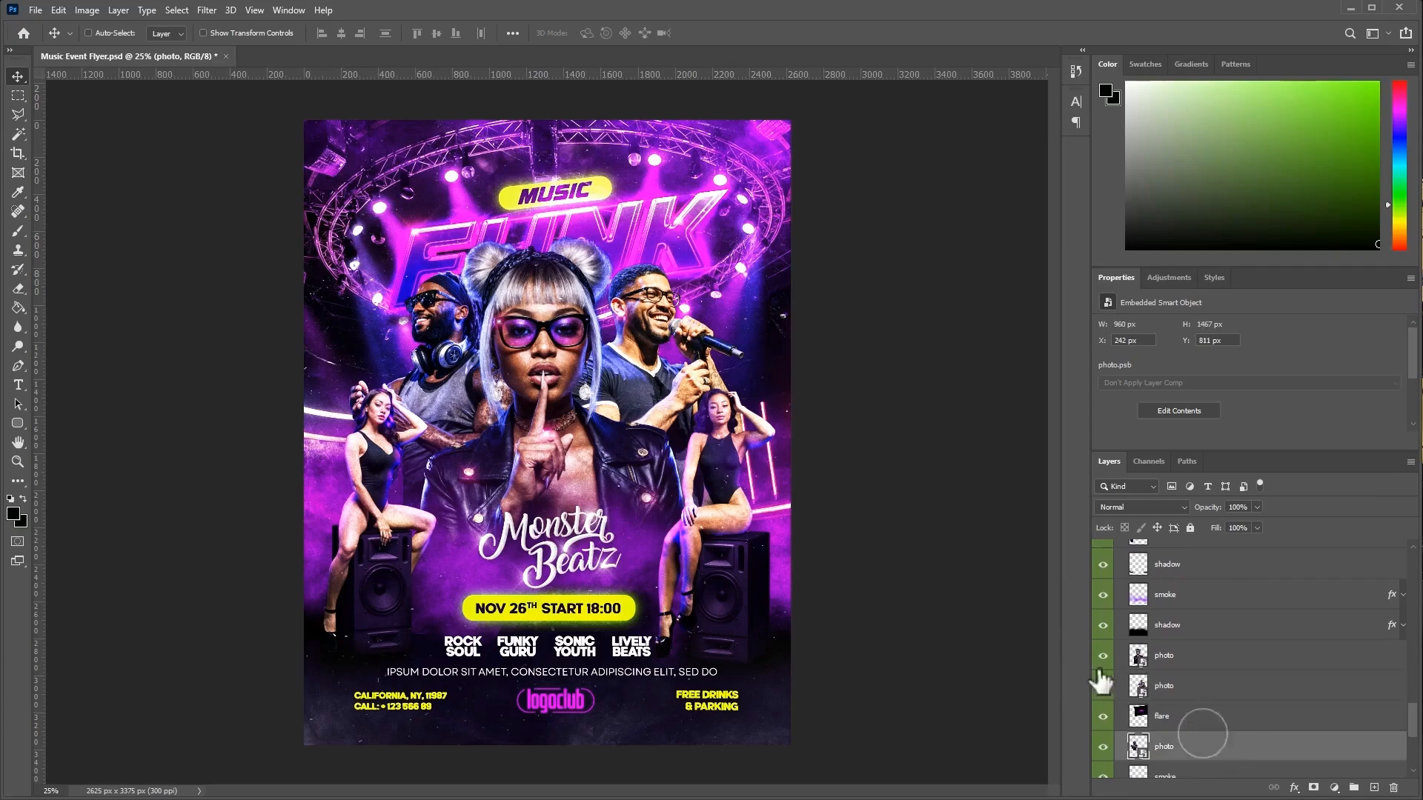
drag(741, 477, 715, 457)
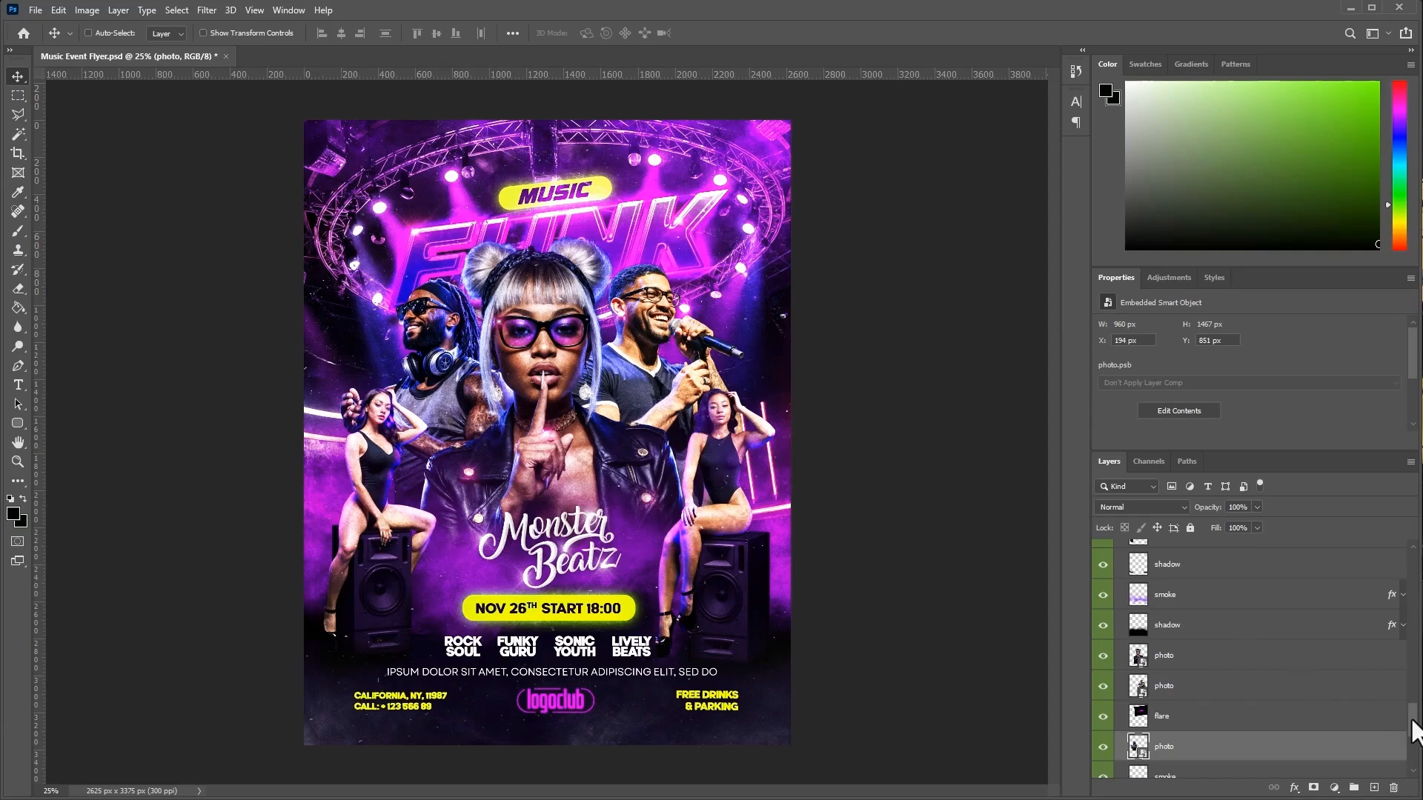
Step: Open the contents of the logo here smart object and place the swr-1271648 logo at about 382 by 114 px
drag(1412, 730, 1412, 563)
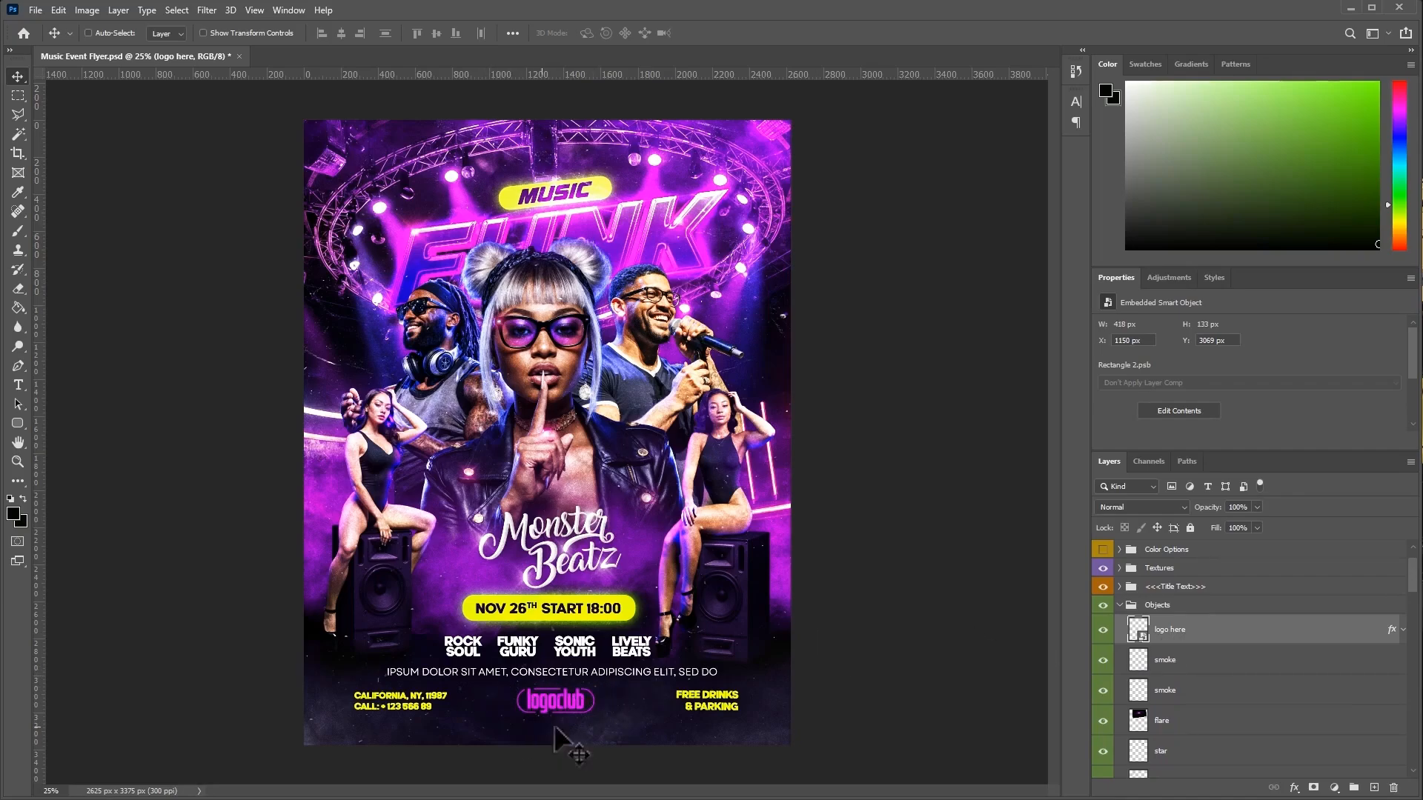
double_click(1141, 634)
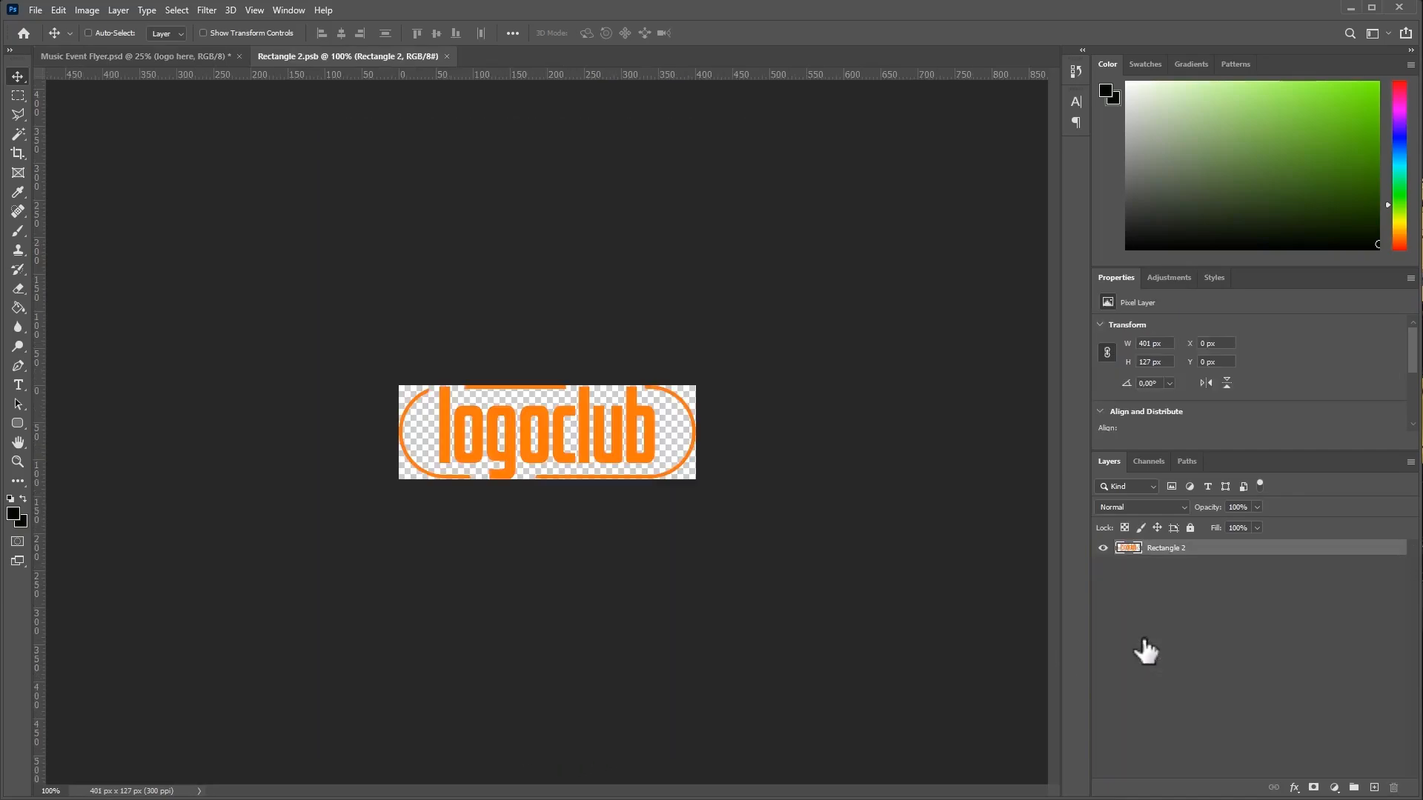
drag(1422, 445, 673, 435)
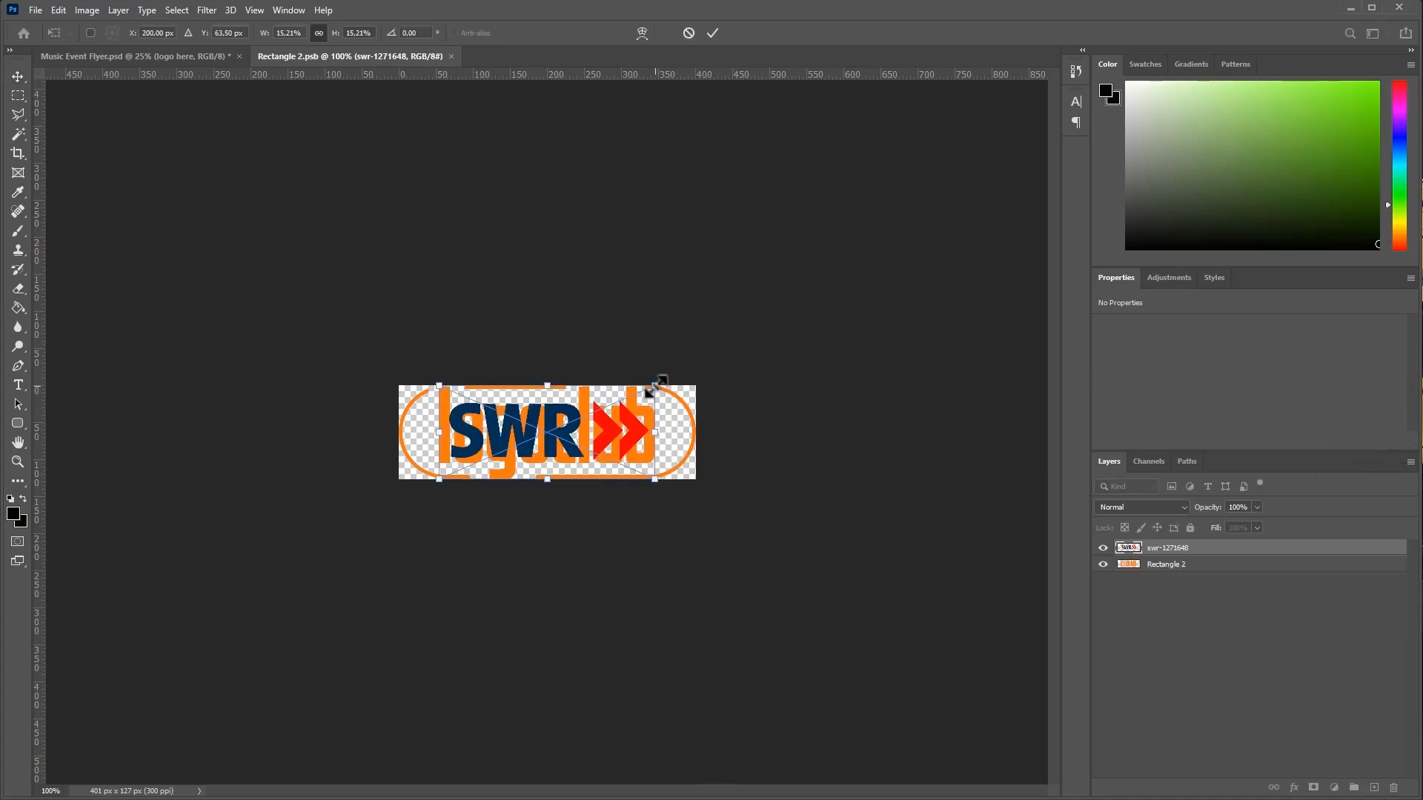
drag(655, 385, 701, 368)
key(Return)
Step: Hide the original logoclub layer, then save and close the logo contents to update the flyer
click(1102, 564)
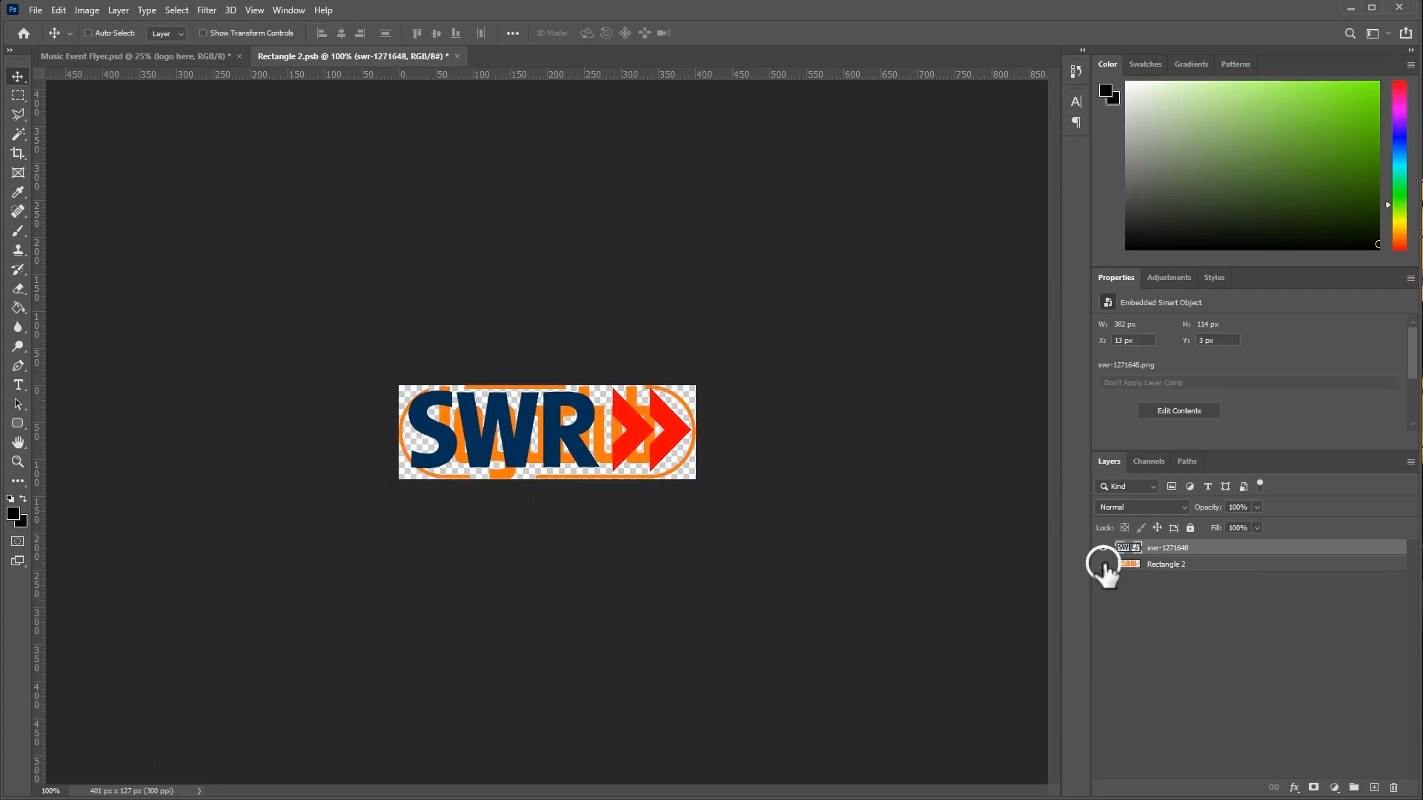
click(458, 56)
click(642, 305)
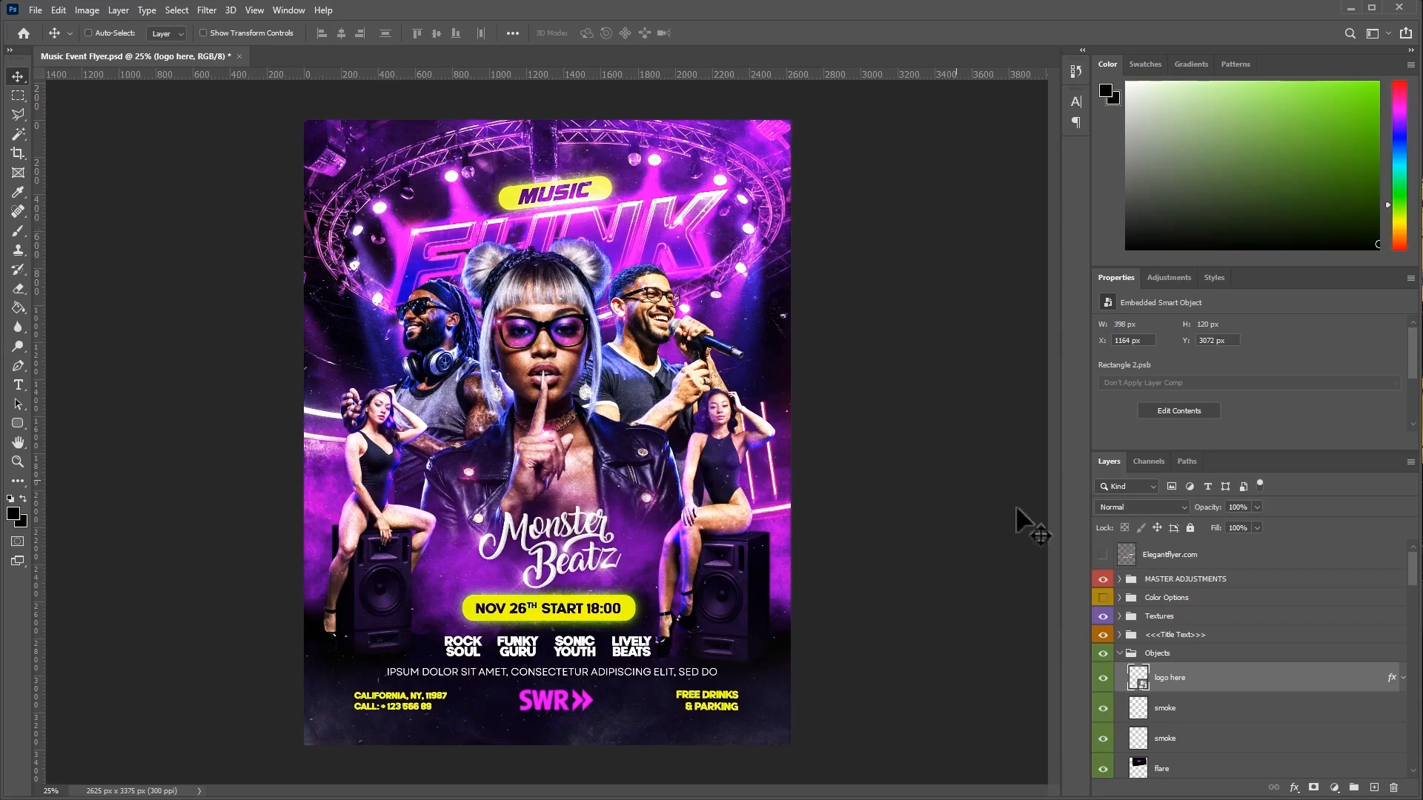
Step: Open the contents of the place you text here smart object that holds the flyer's large FUNK title
drag(1414, 577, 1411, 752)
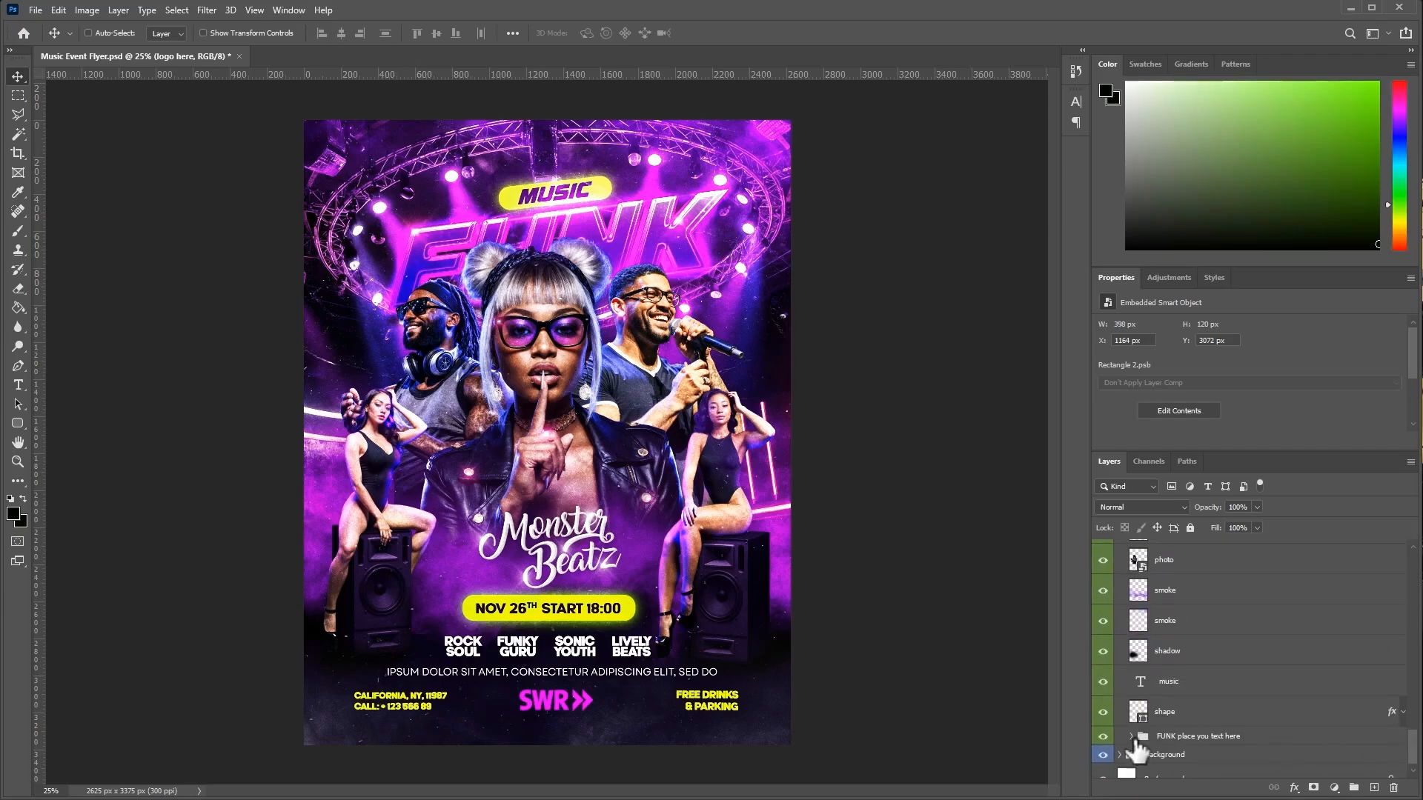
click(1183, 714)
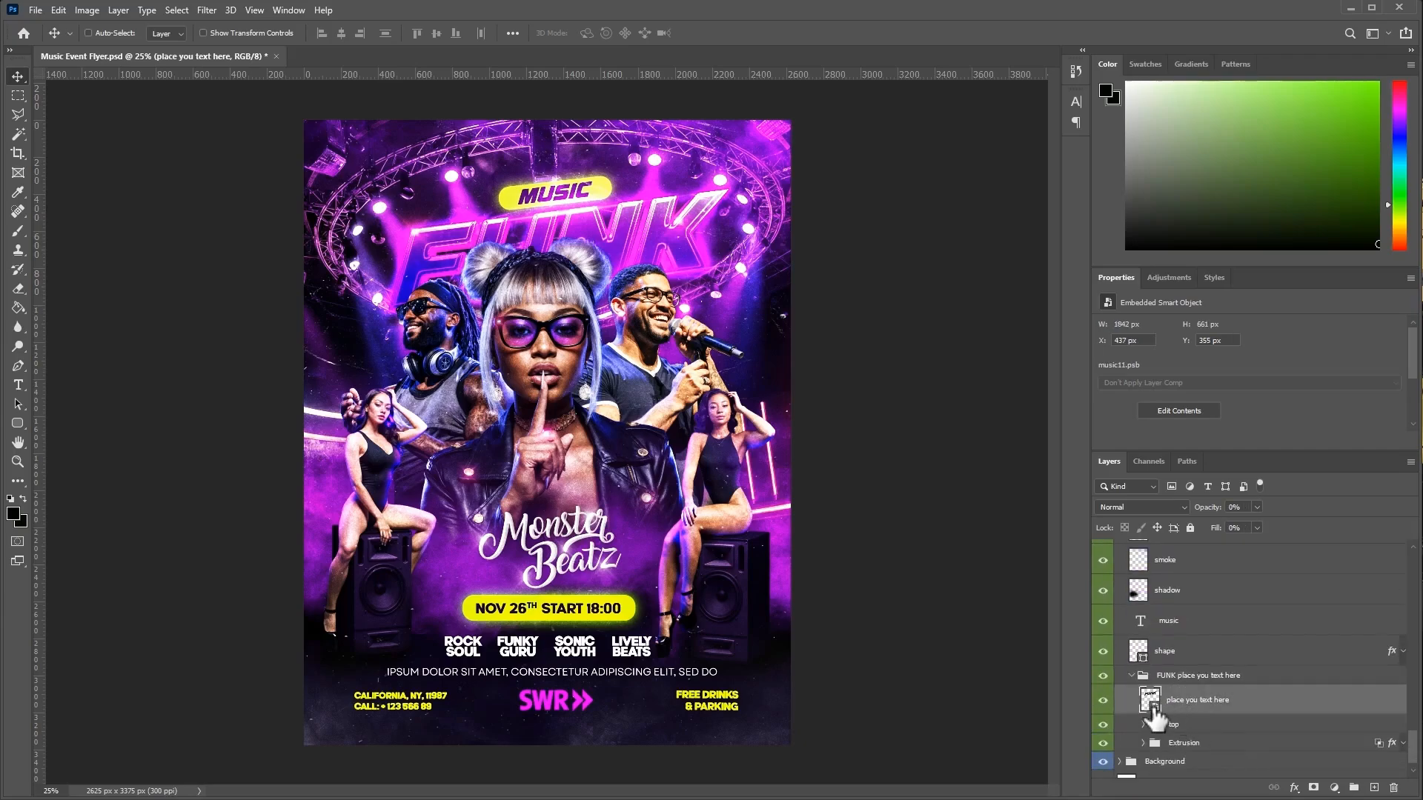
double_click(1151, 704)
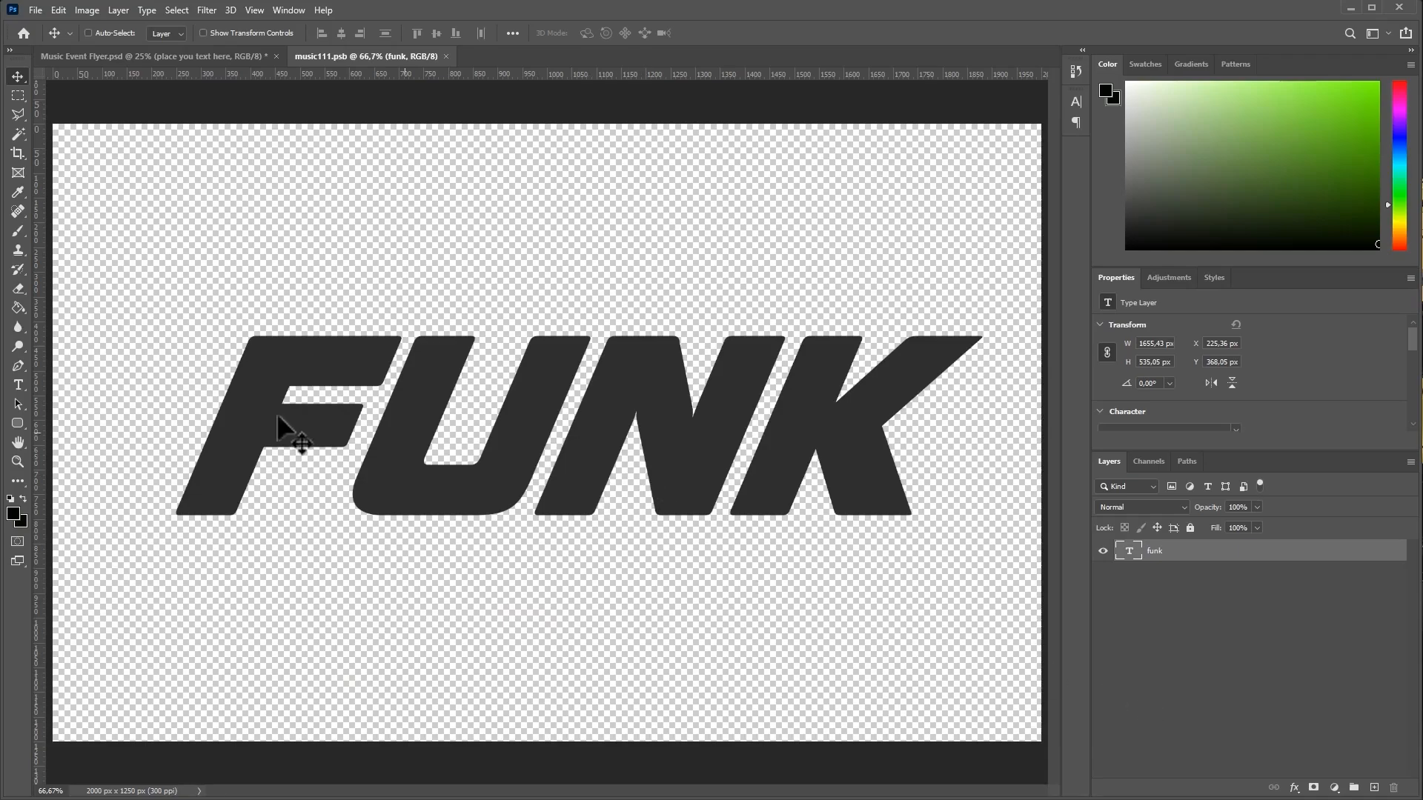
Step: Replace the FUNK title text with MUSIC, then save and close its contents to update the flyer
click(19, 384)
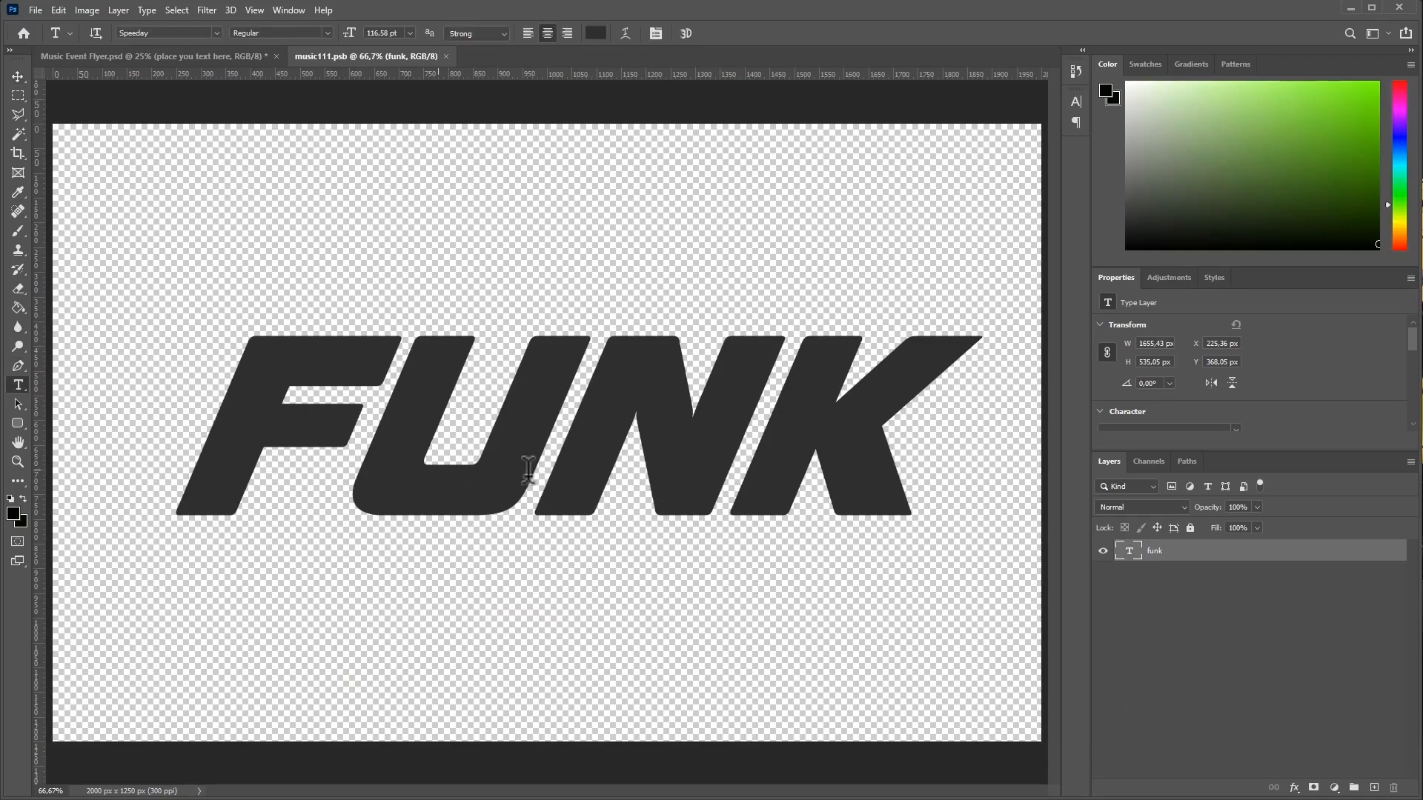
double_click(559, 447)
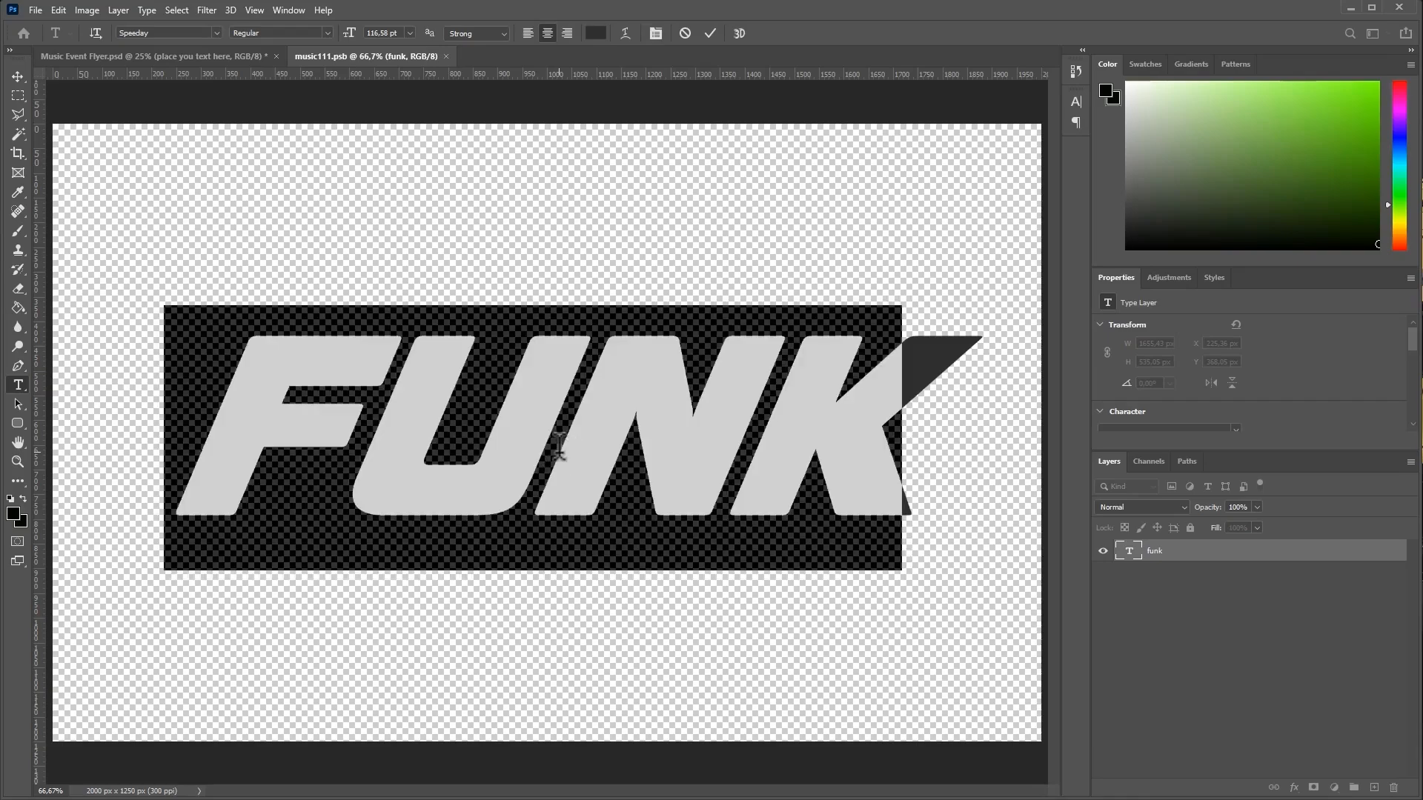
text(MUSIC)
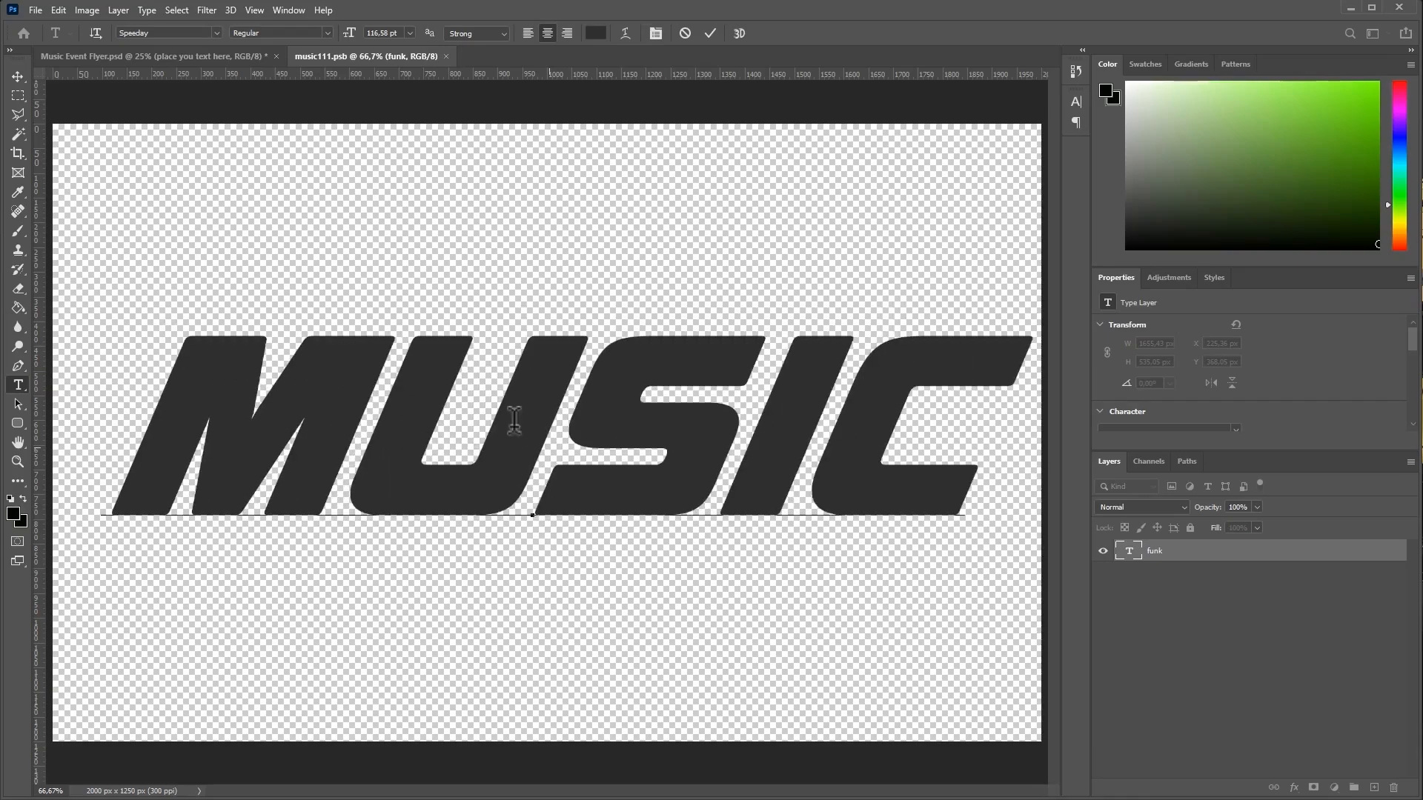
click(18, 72)
click(455, 55)
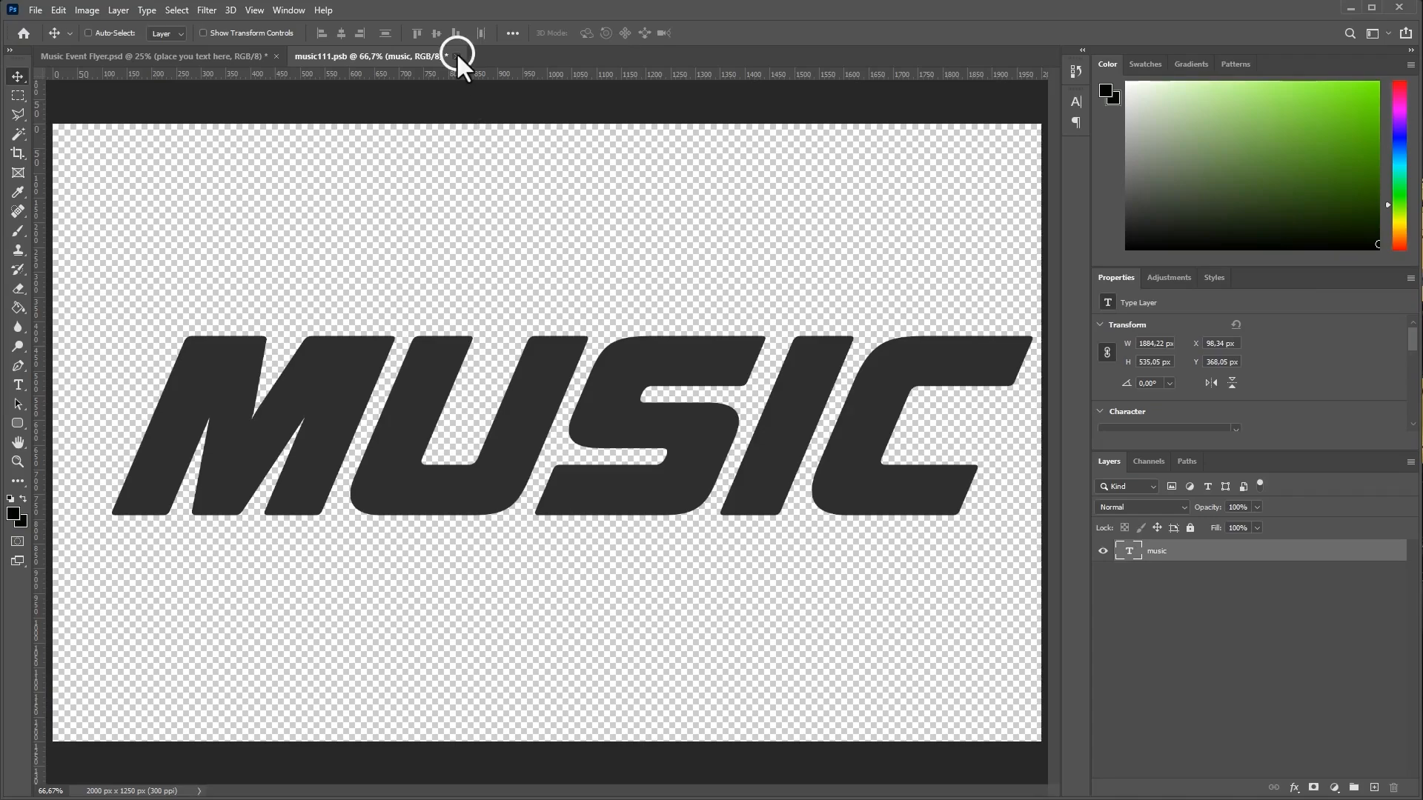
click(640, 303)
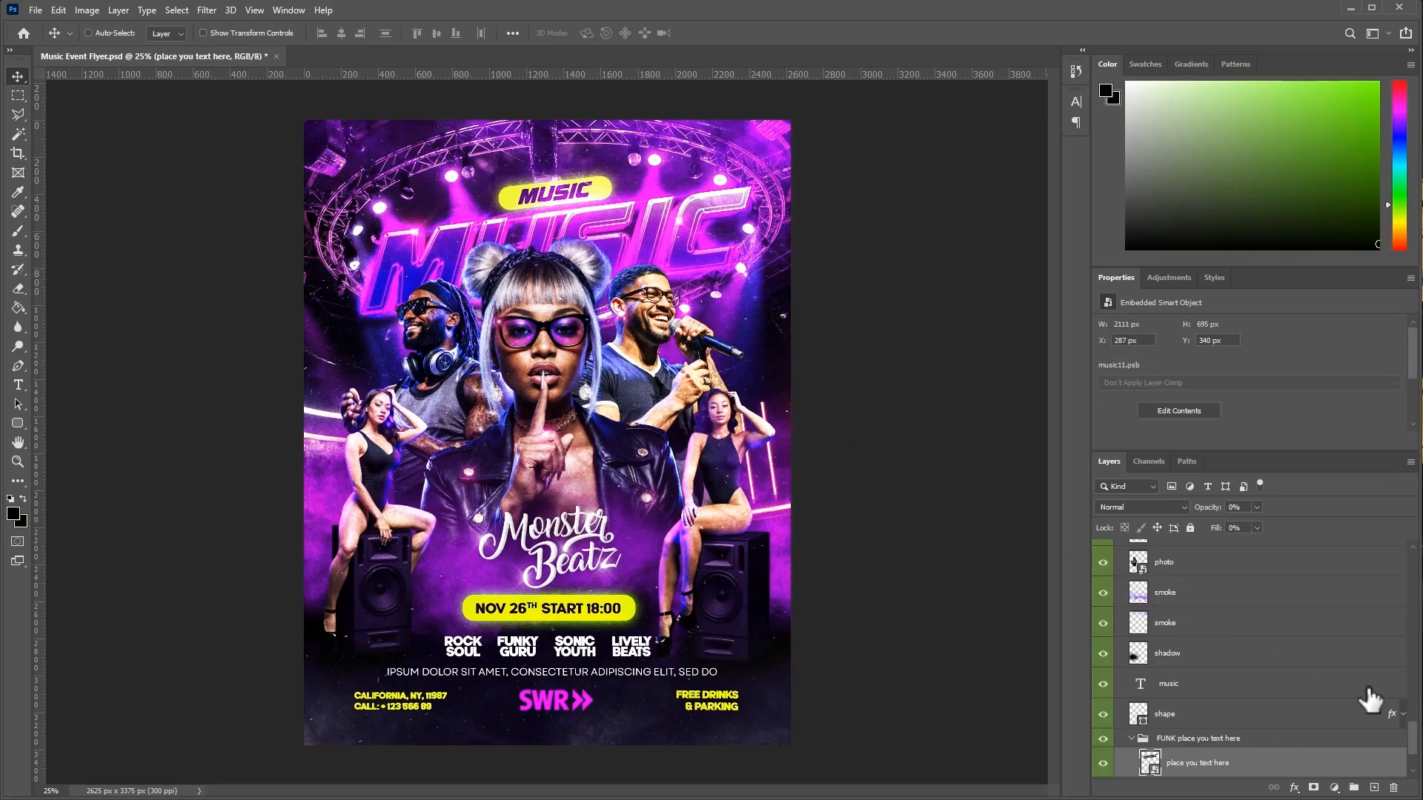
Step: Change the small text on the yellow label above the large title to NIGHT
scroll(1411, 733, down, 1)
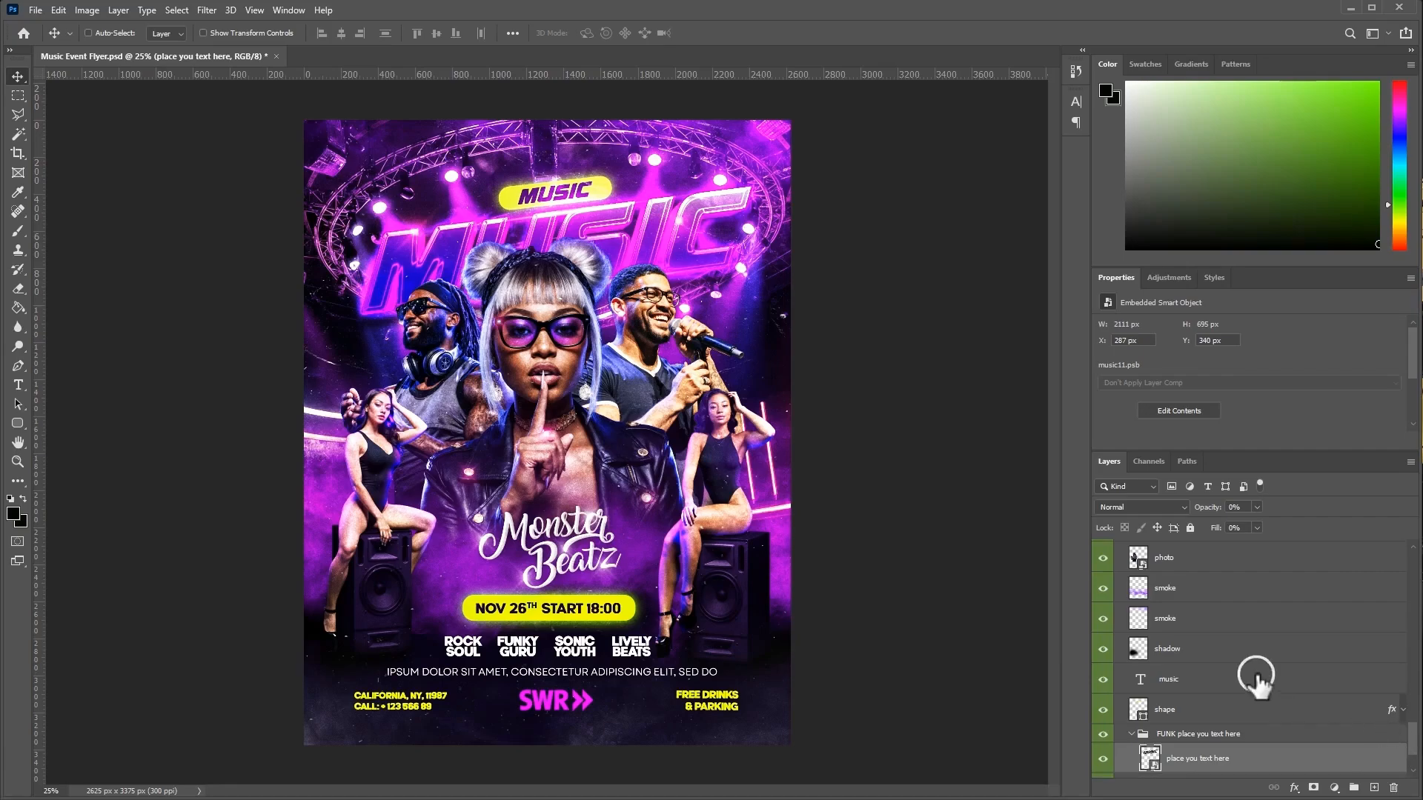
click(1255, 678)
click(18, 384)
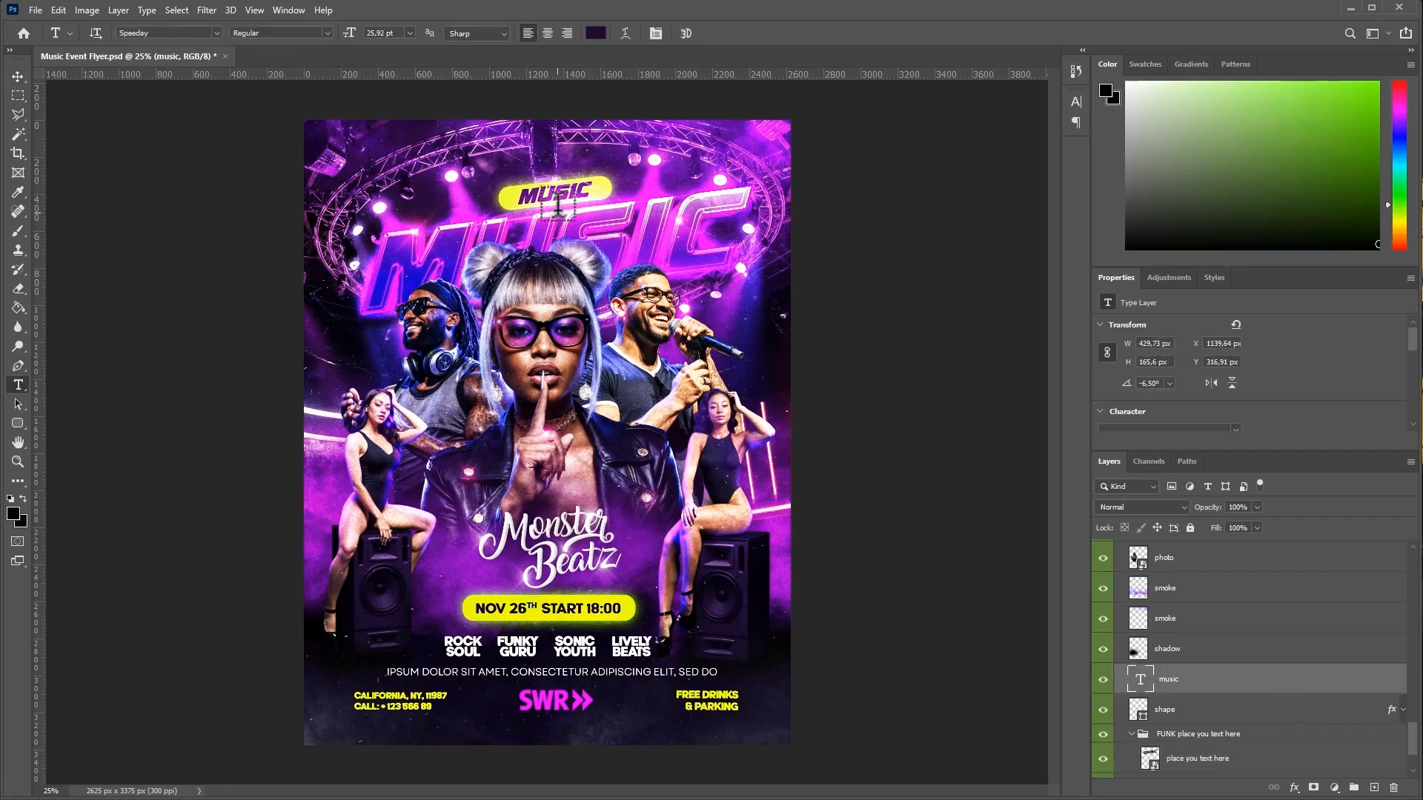
double_click(552, 190)
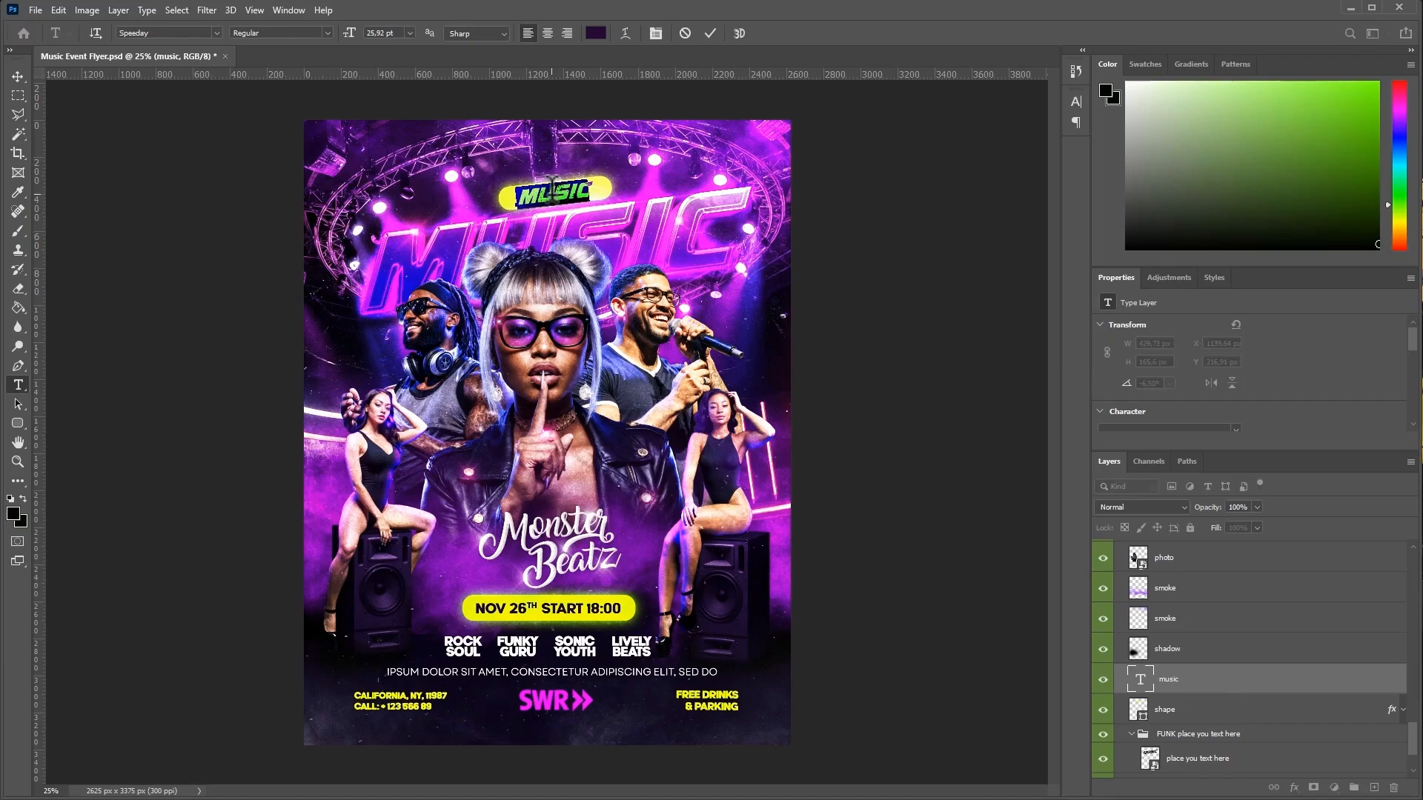
text(NIGHT)
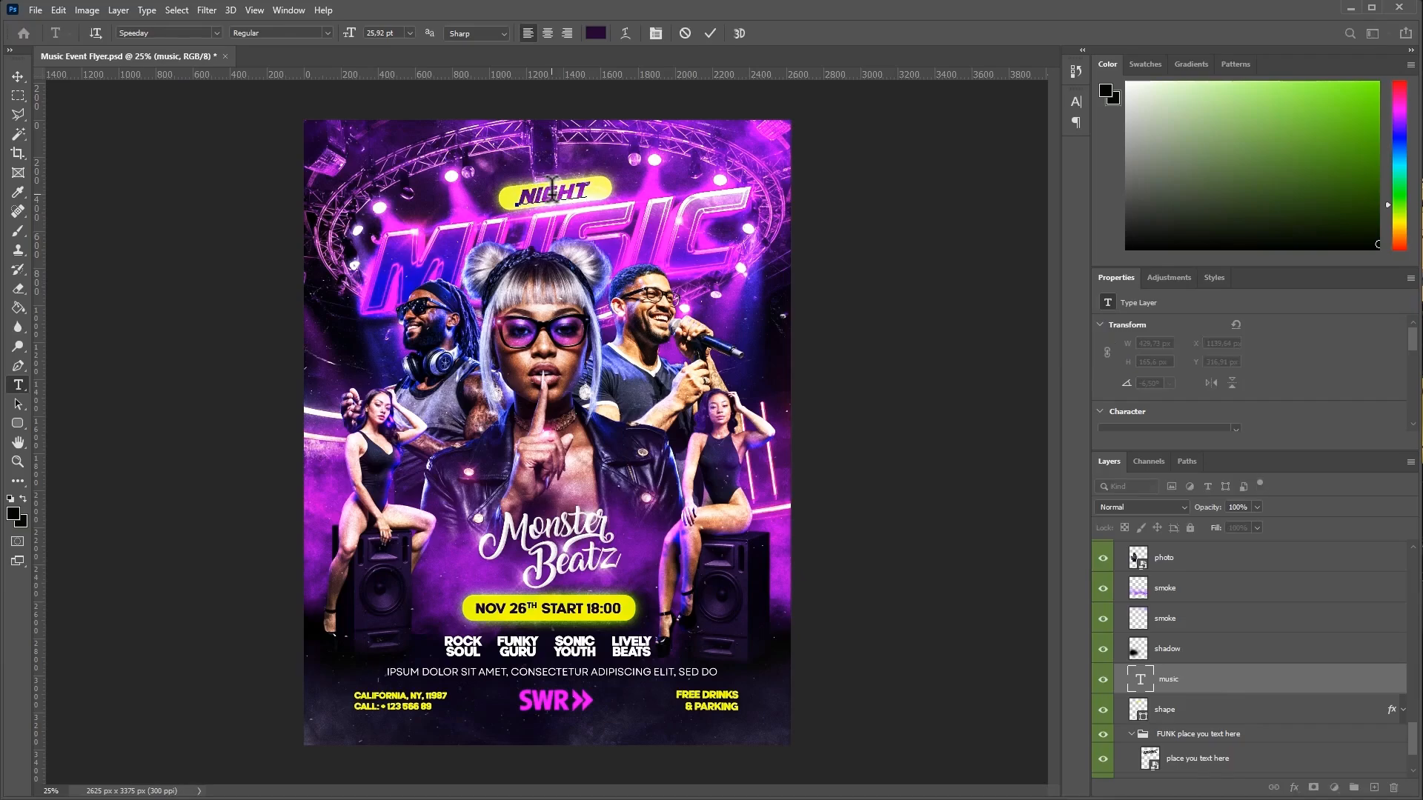
click(18, 76)
Step: Expand the <<<Title Text>>> group and change the date line on the yellow bar to JAN 28TH START 17:00
click(19, 385)
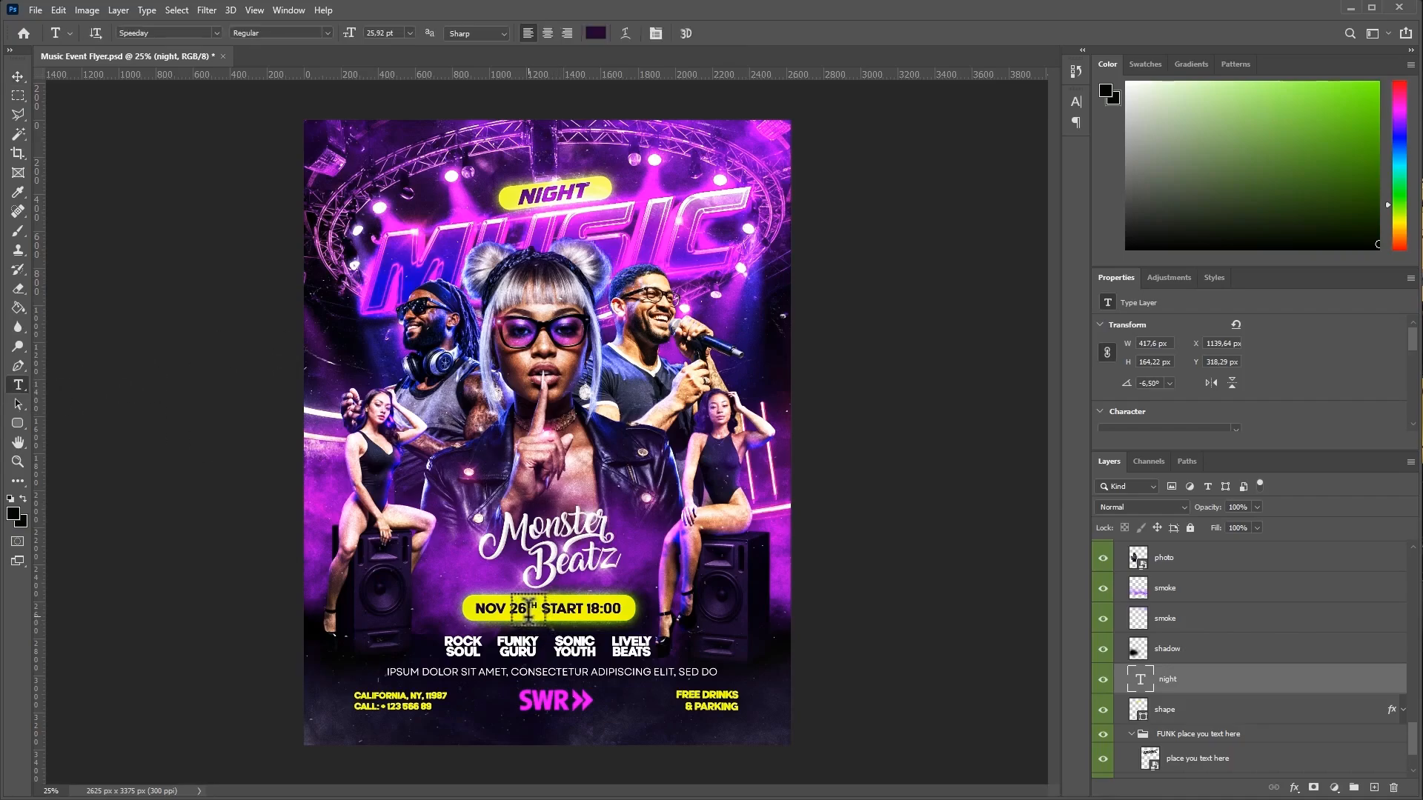
click(17, 76)
click(1405, 685)
drag(1404, 681, 1416, 572)
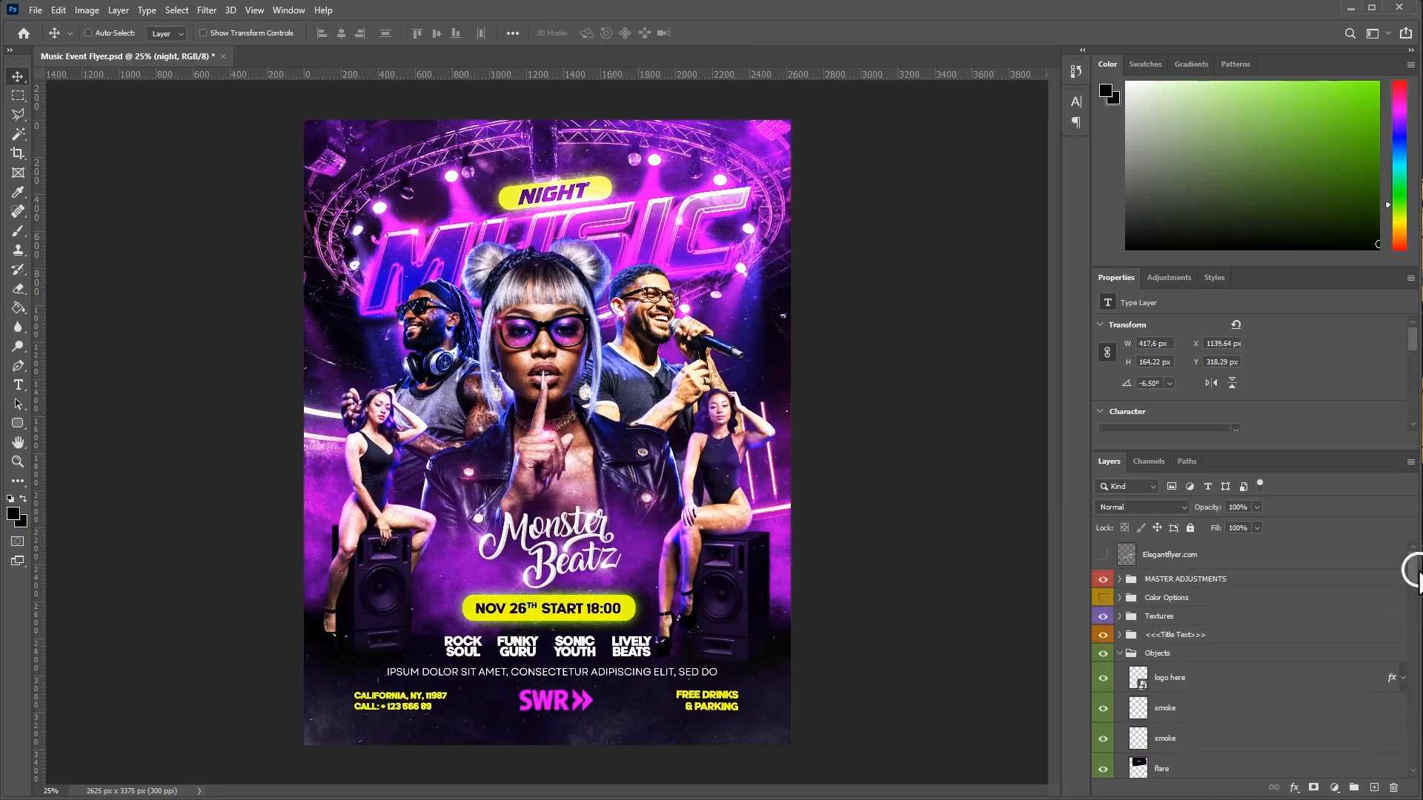
click(1119, 636)
scroll(1267, 682, down, 3)
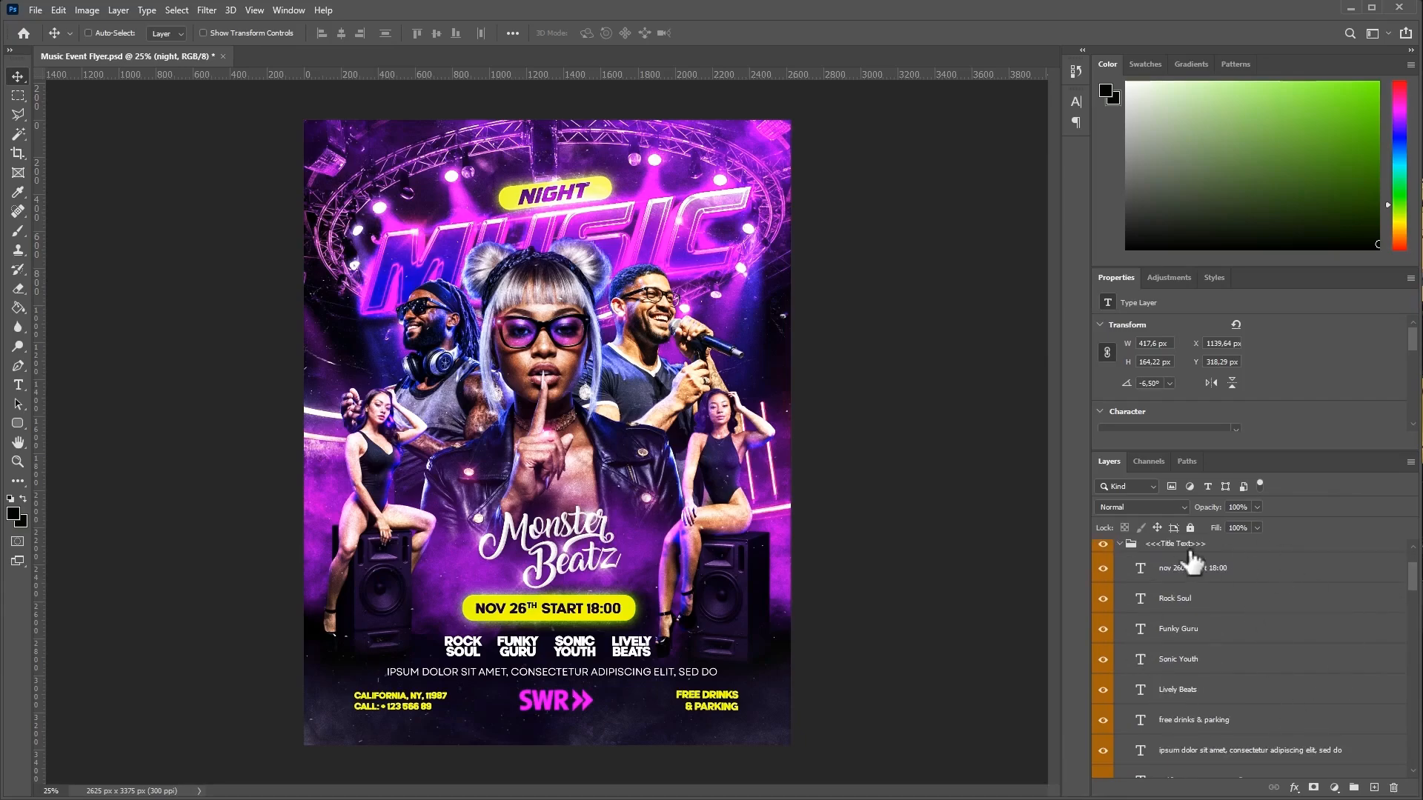
click(18, 385)
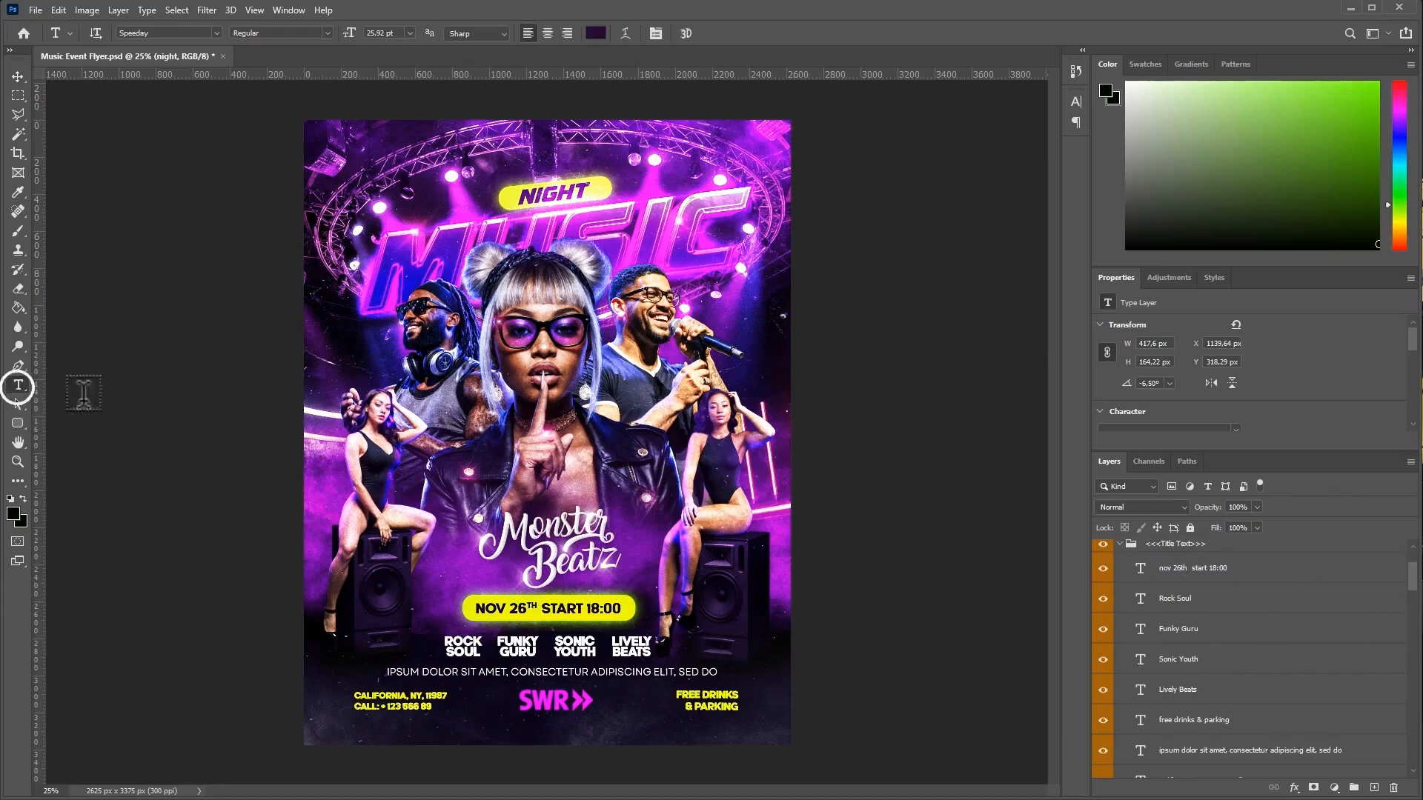
drag(527, 607, 596, 606)
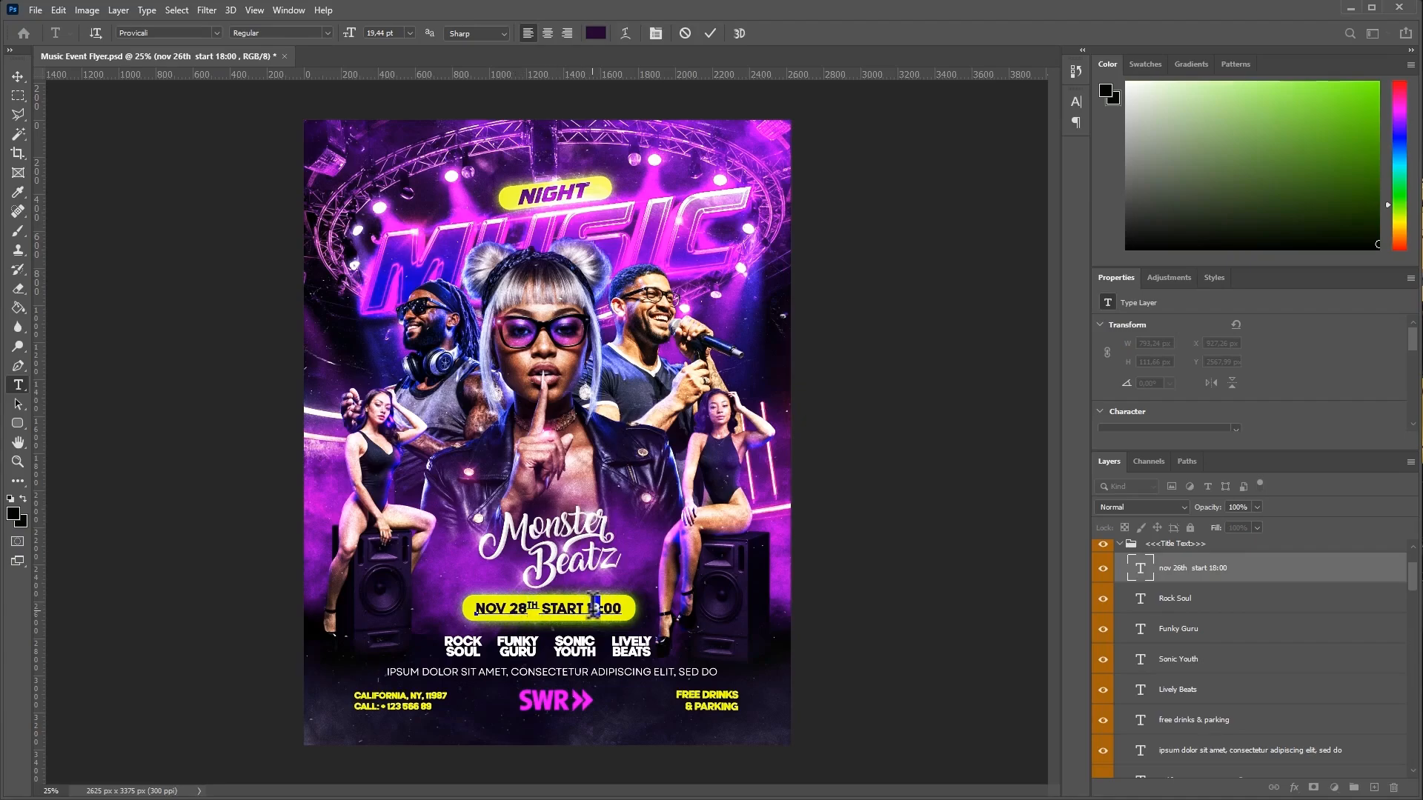
drag(507, 606, 478, 604)
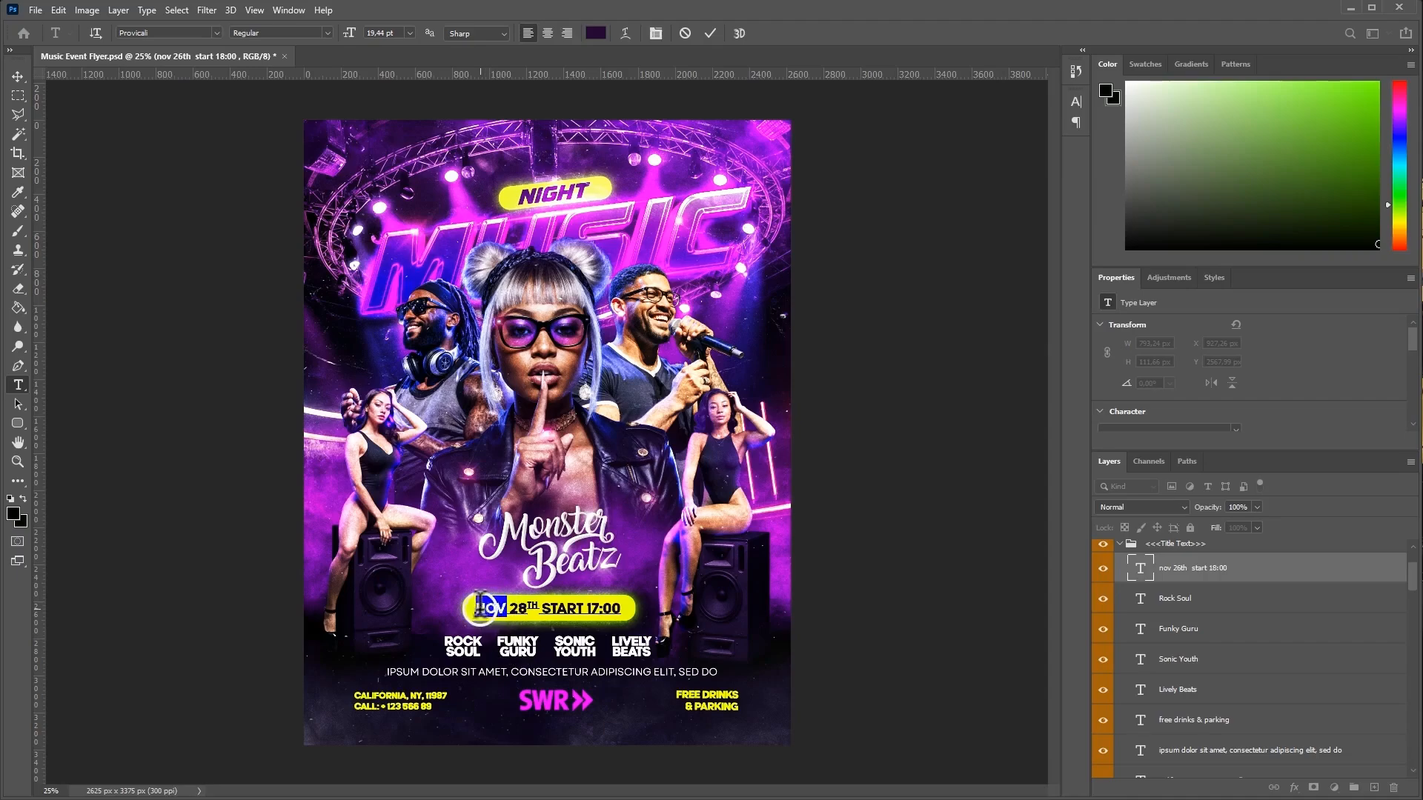
text(JAN)
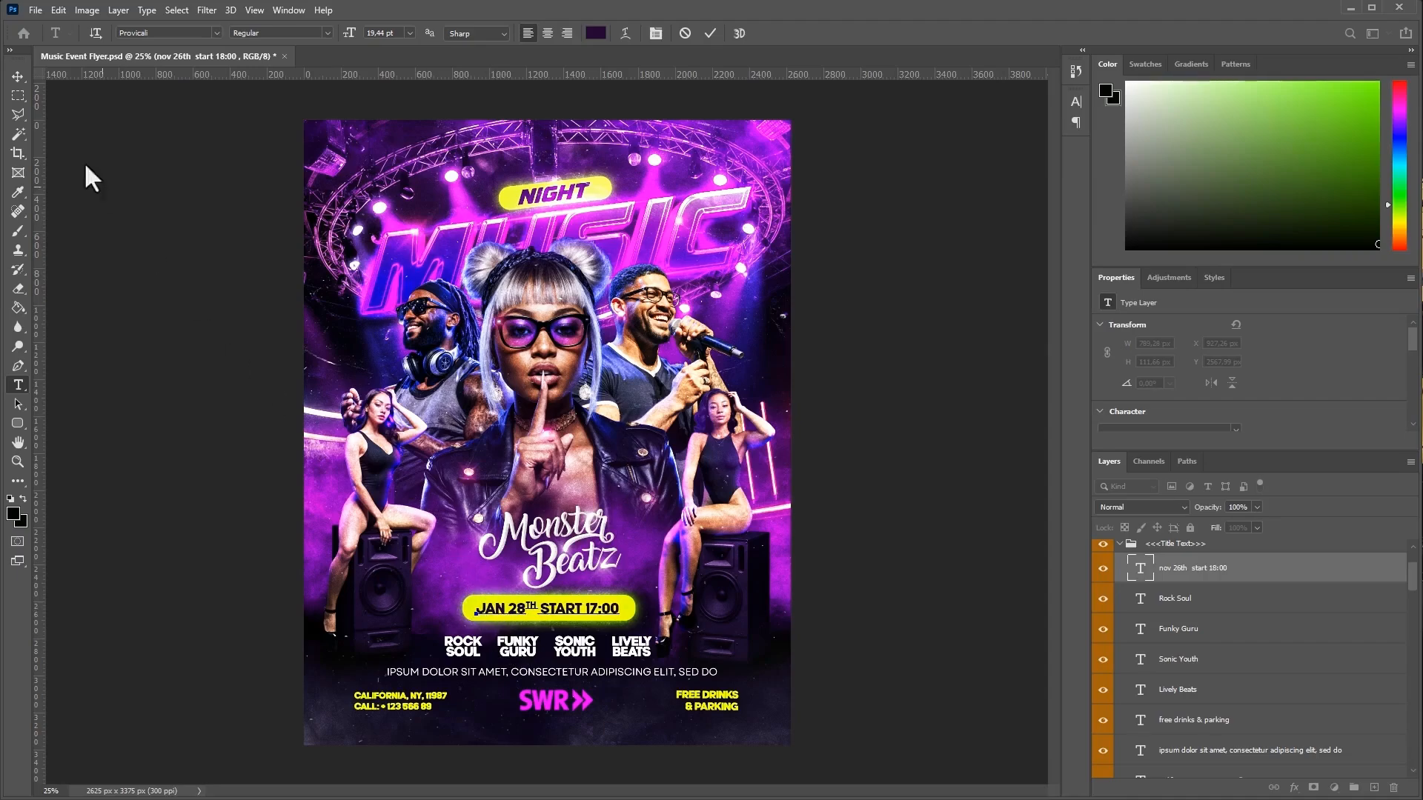
click(18, 76)
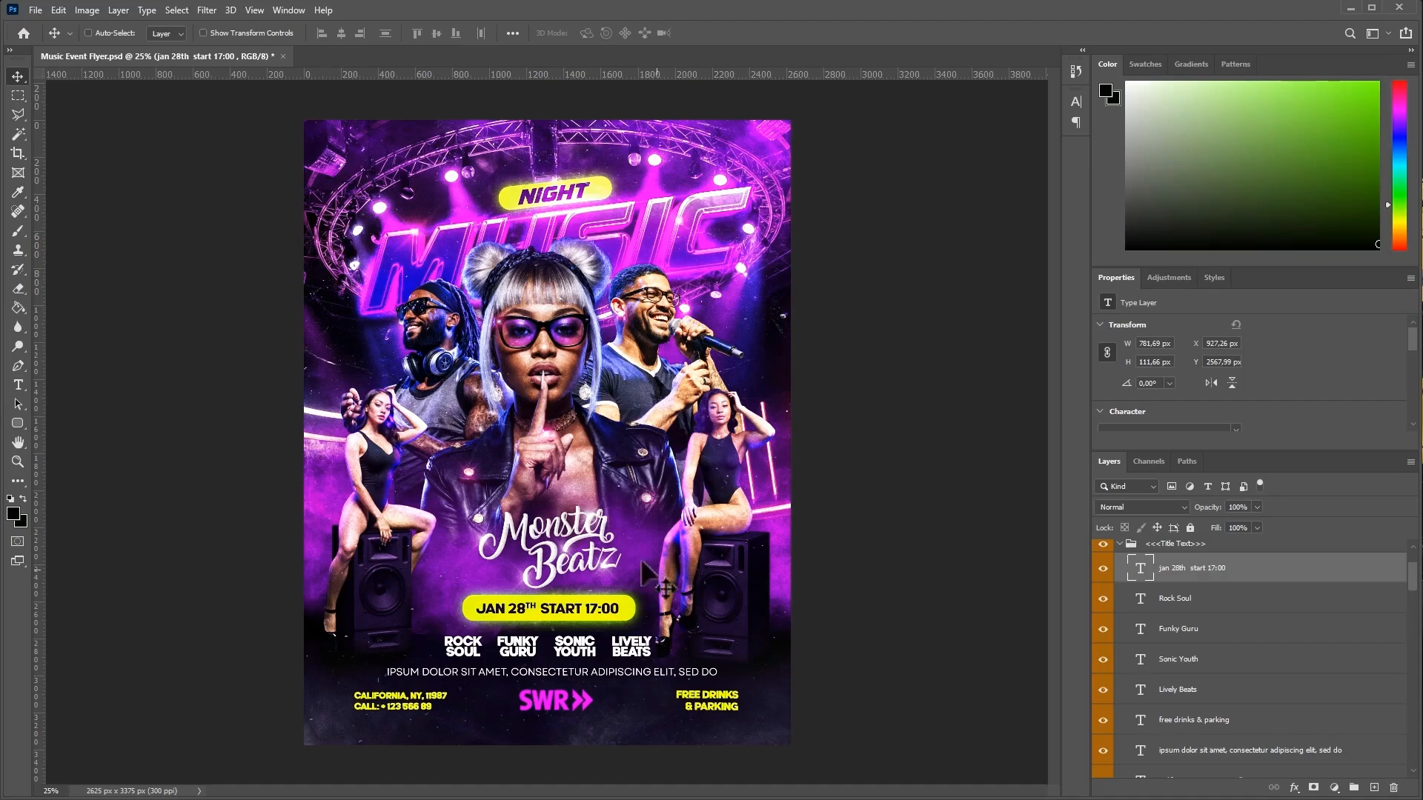
Step: Replace the Monster Beatz script lettering with Techno House
click(18, 385)
click(544, 522)
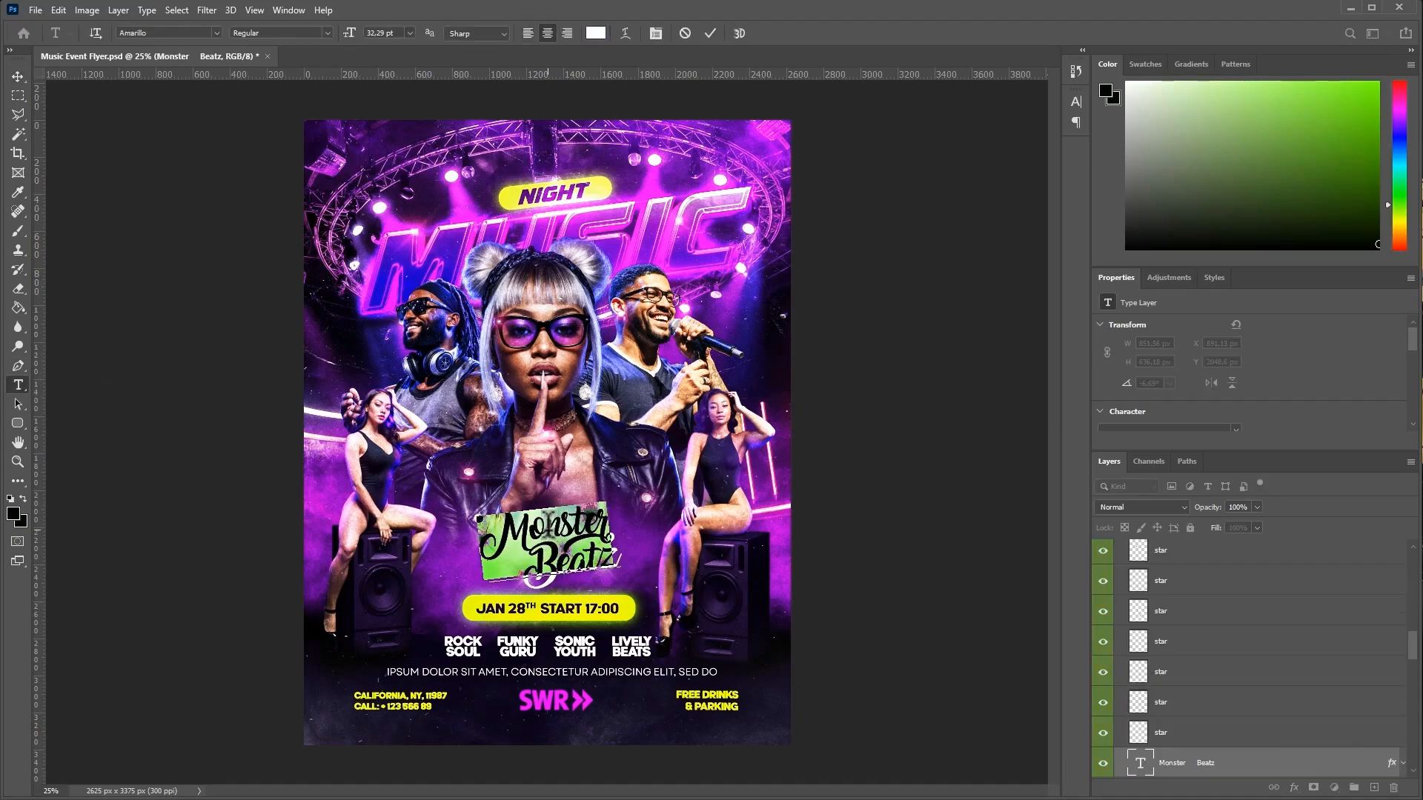
key(ctrl+a)
text(Techno)
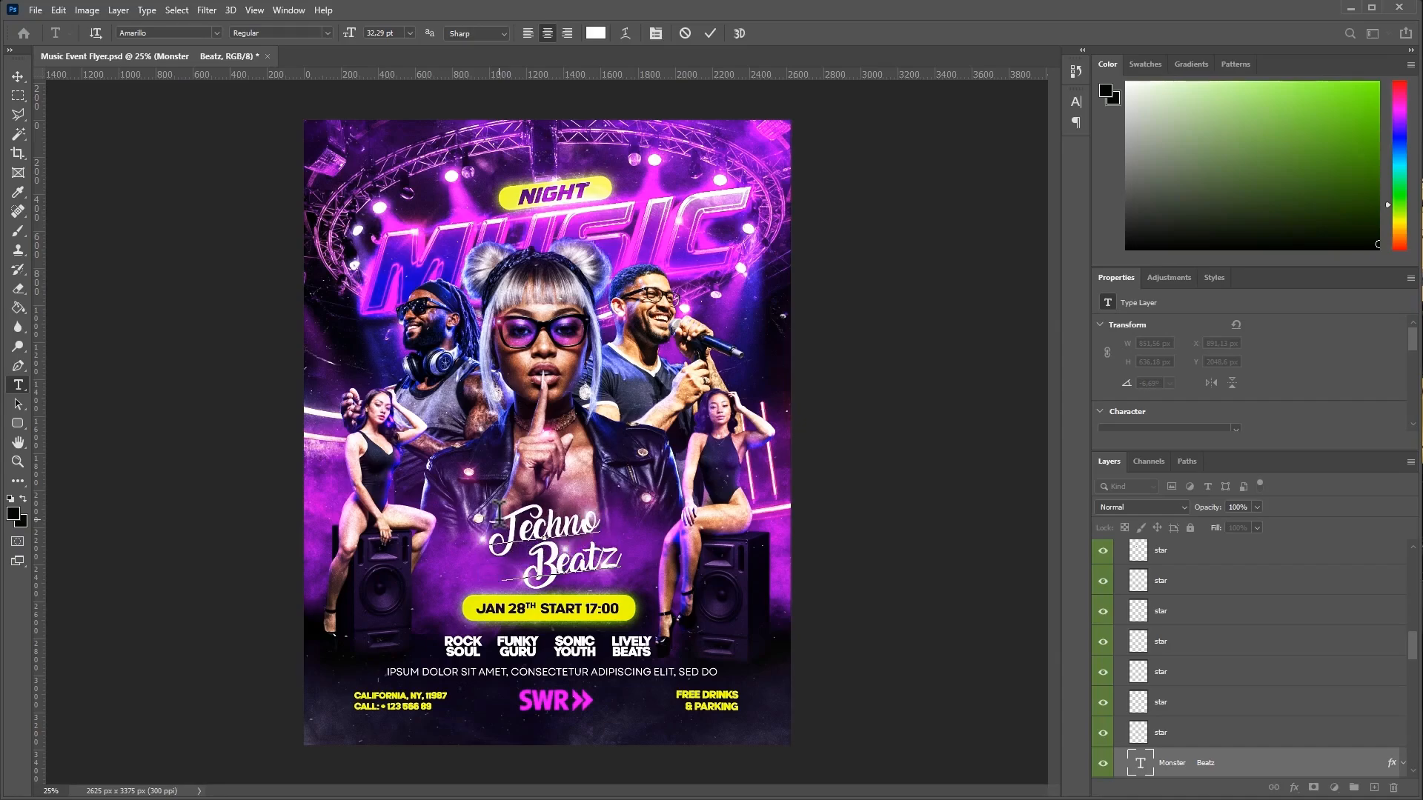
click(575, 559)
double_click(575, 559)
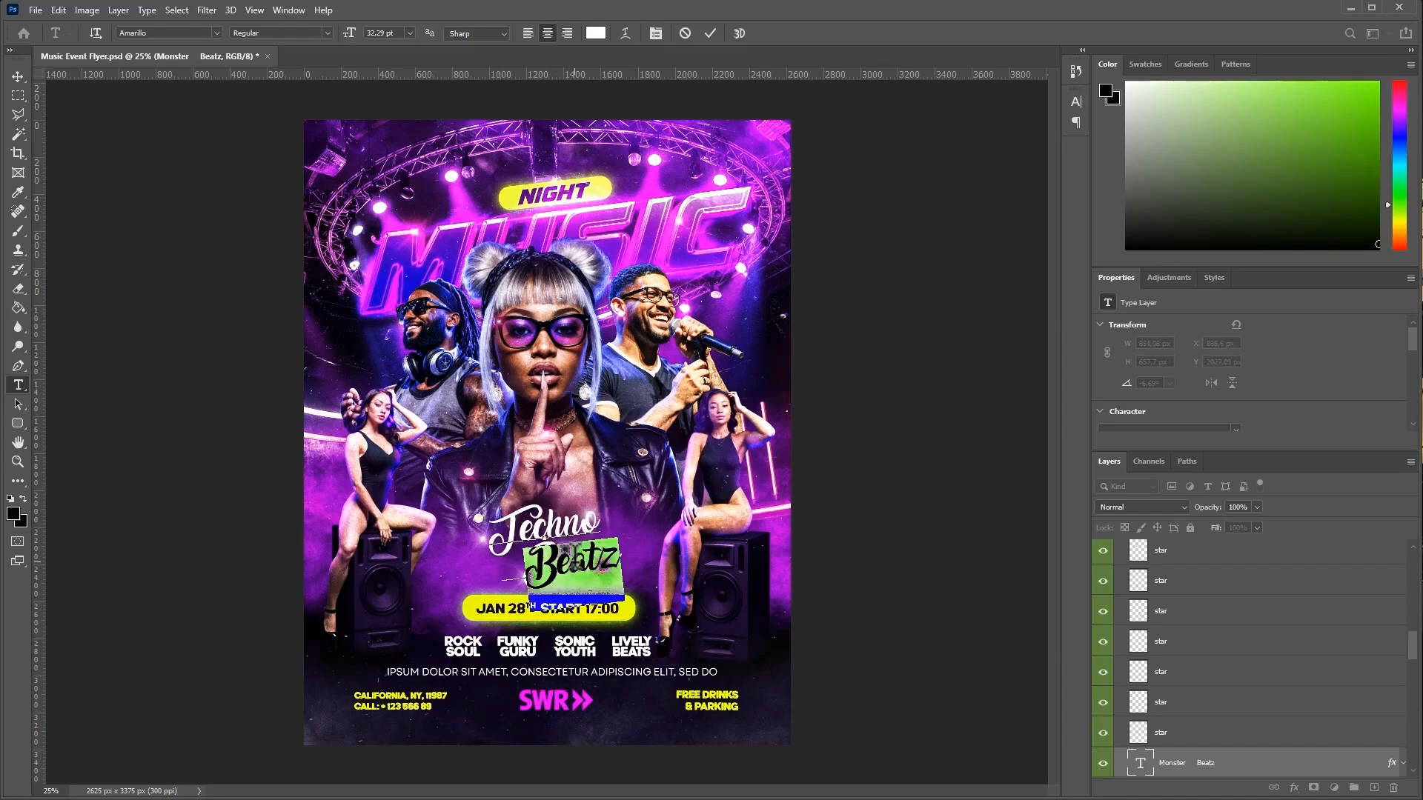
text(House)
click(15, 77)
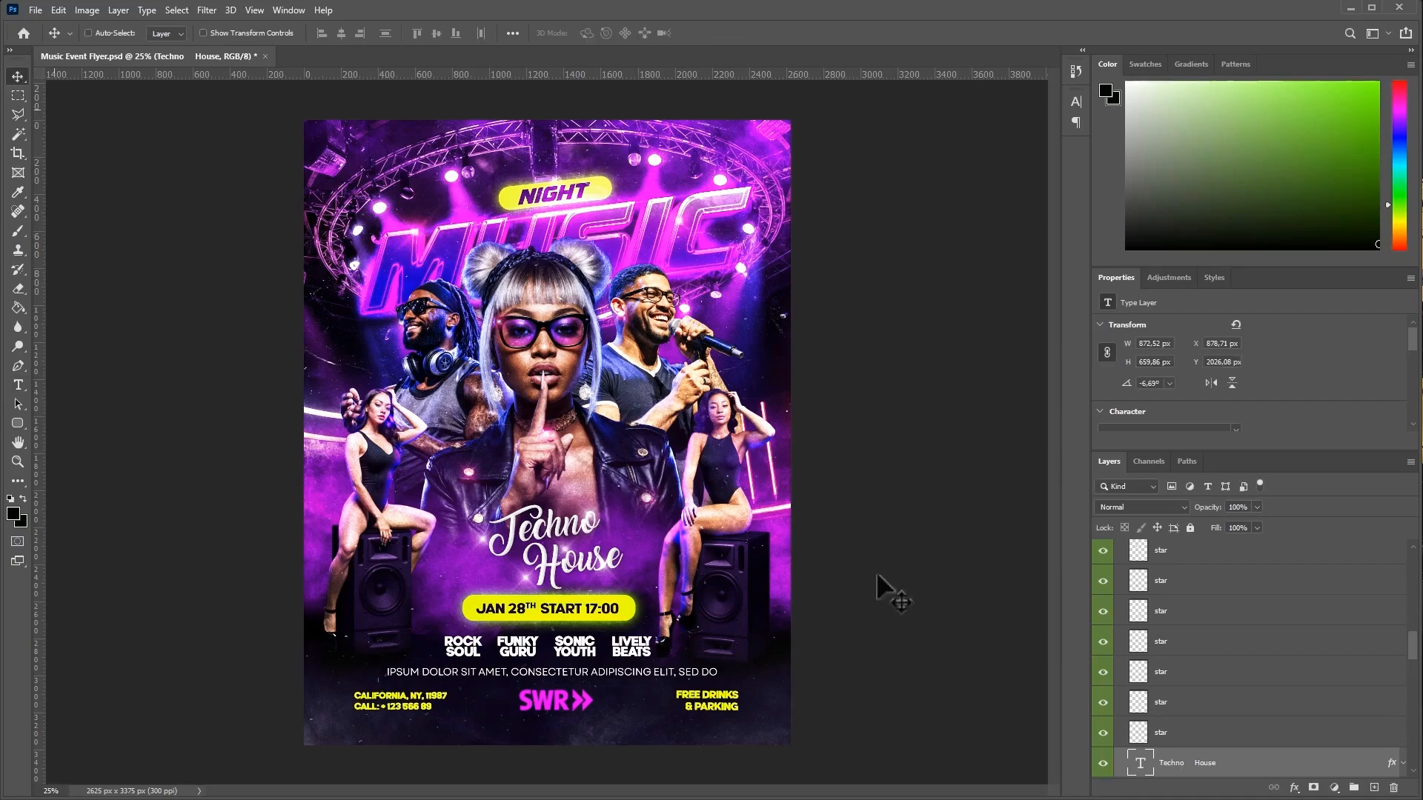
Step: Identify the lowest star glows around the Techno House lettering and nudge the second one slightly downward
click(1104, 732)
click(1104, 702)
click(1104, 703)
click(1167, 704)
mouse_move(695, 511)
mouse_down()
mouse_move(709, 515)
mouse_move(698, 525)
mouse_up()
Step: Identify the third- and fourth-lowest star glows by toggling their visibility, and nudge the fourth slightly up and to the right
click(1214, 673)
click(1104, 671)
click(1103, 671)
click(1104, 671)
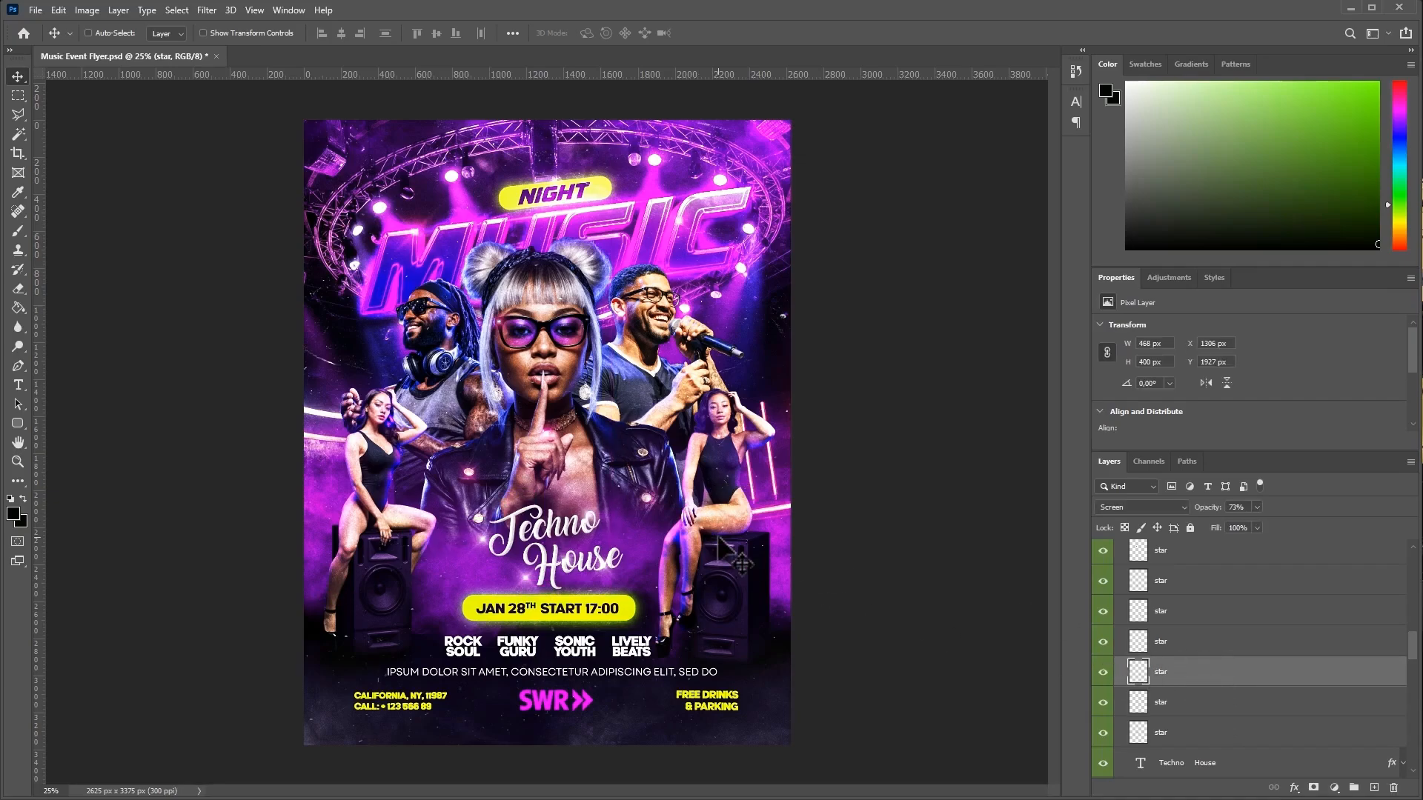
click(1174, 647)
click(1103, 641)
click(1104, 641)
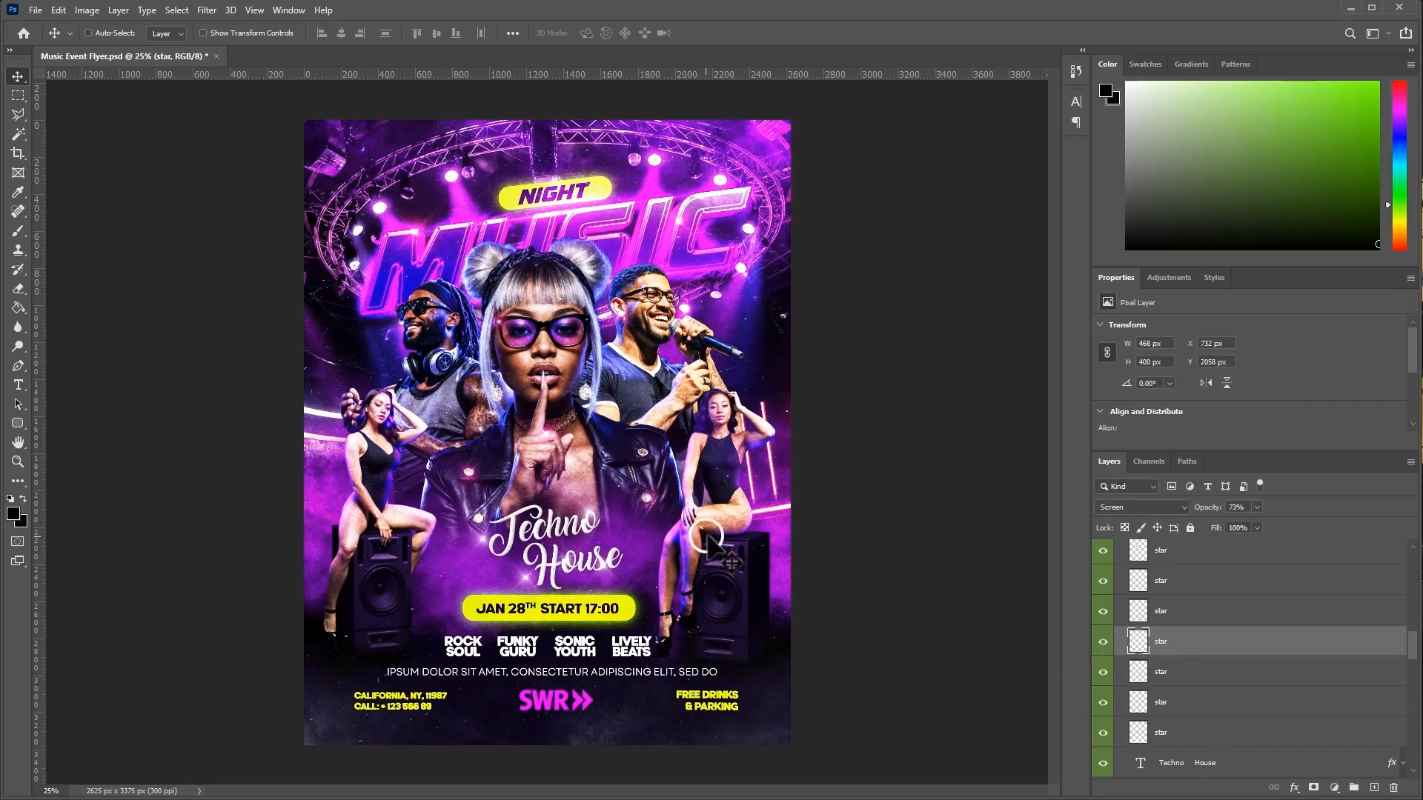
drag(710, 536, 716, 531)
Step: Check where the fifth- and sixth-lowest star glows sit around the Techno House lettering and move the sixth slightly upward
click(1171, 614)
click(1104, 612)
click(1104, 611)
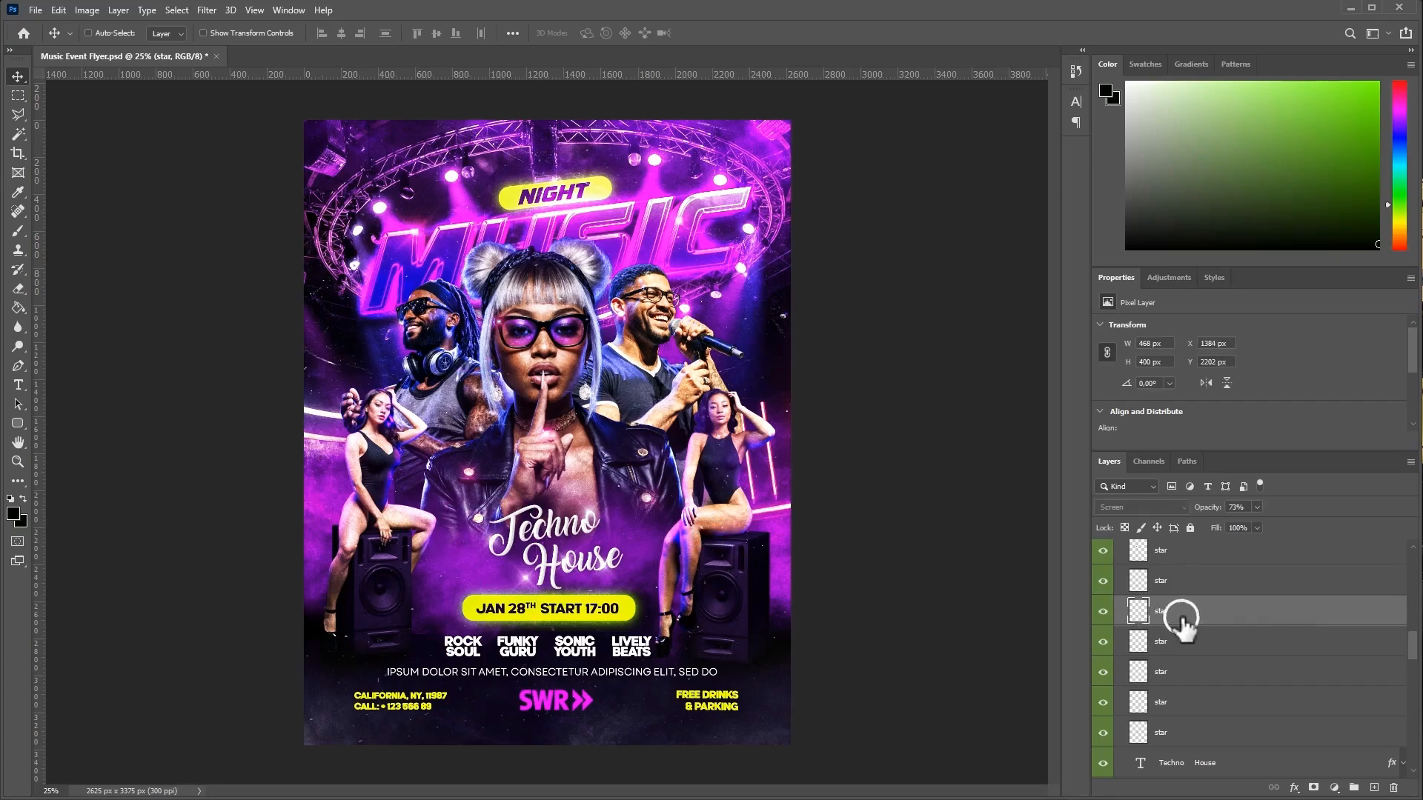
click(1145, 583)
click(1103, 581)
click(1103, 581)
drag(810, 556, 811, 545)
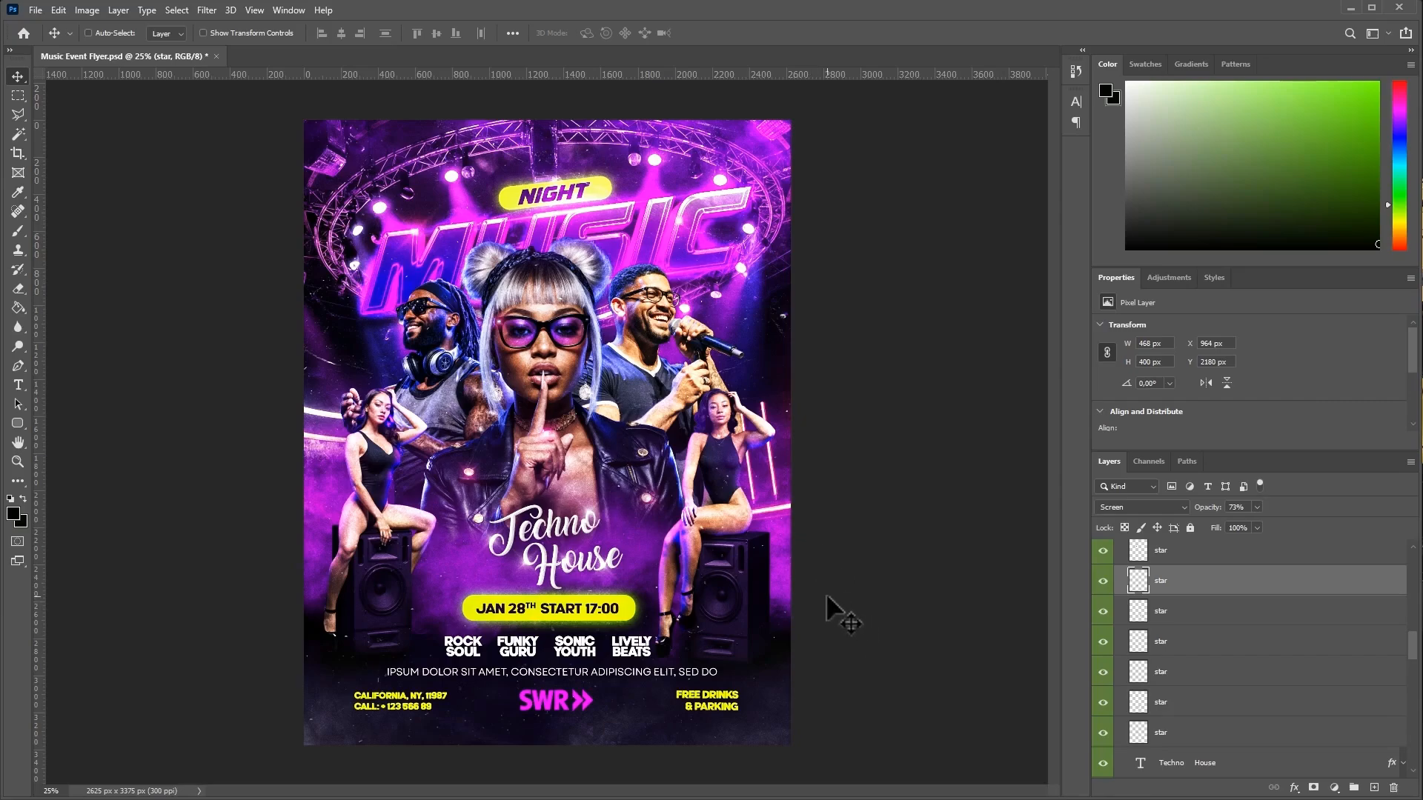
Step: Examine the lower text layers one by one, from Rock Soul through Lively Beats and free drinks & parking to the address and phone line
drag(1413, 646, 1413, 590)
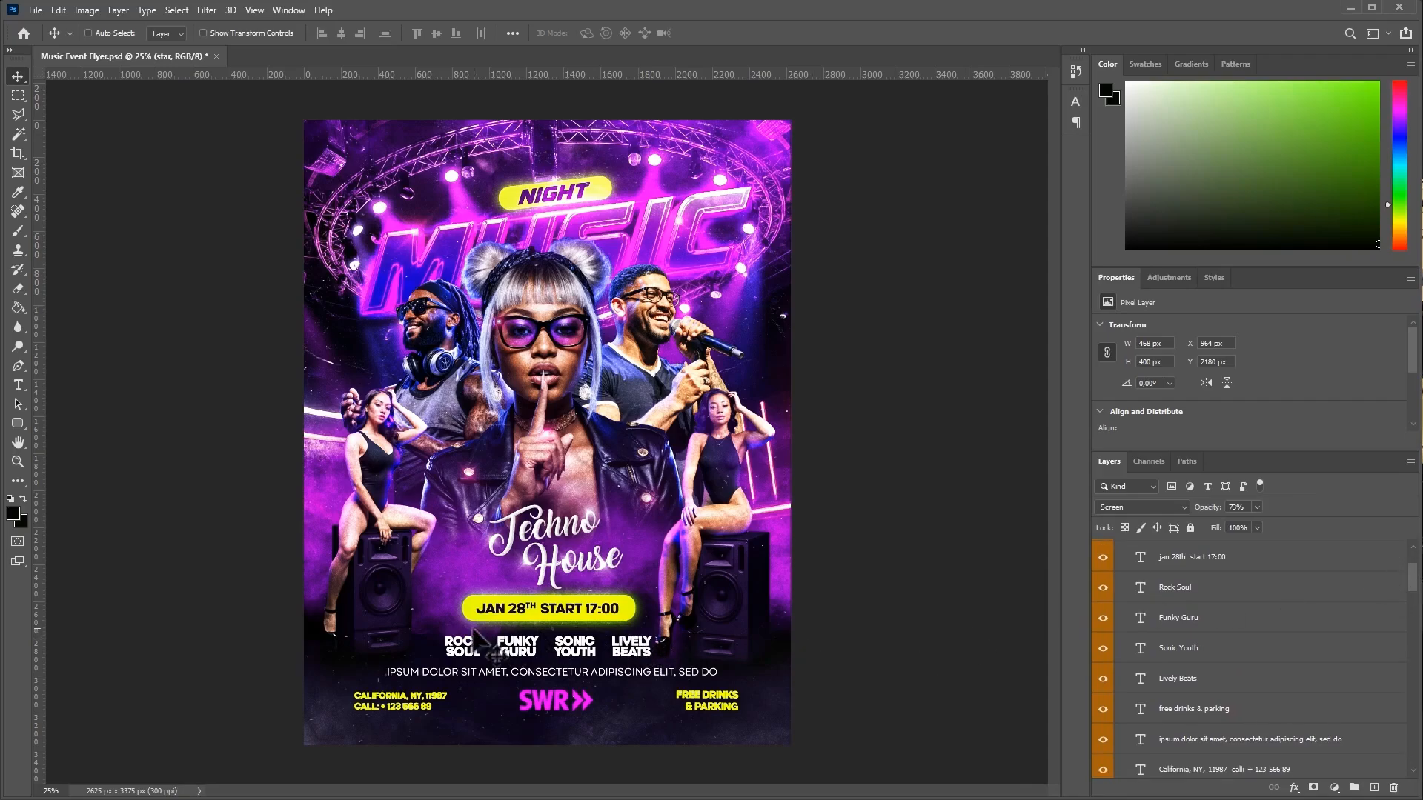
click(1182, 585)
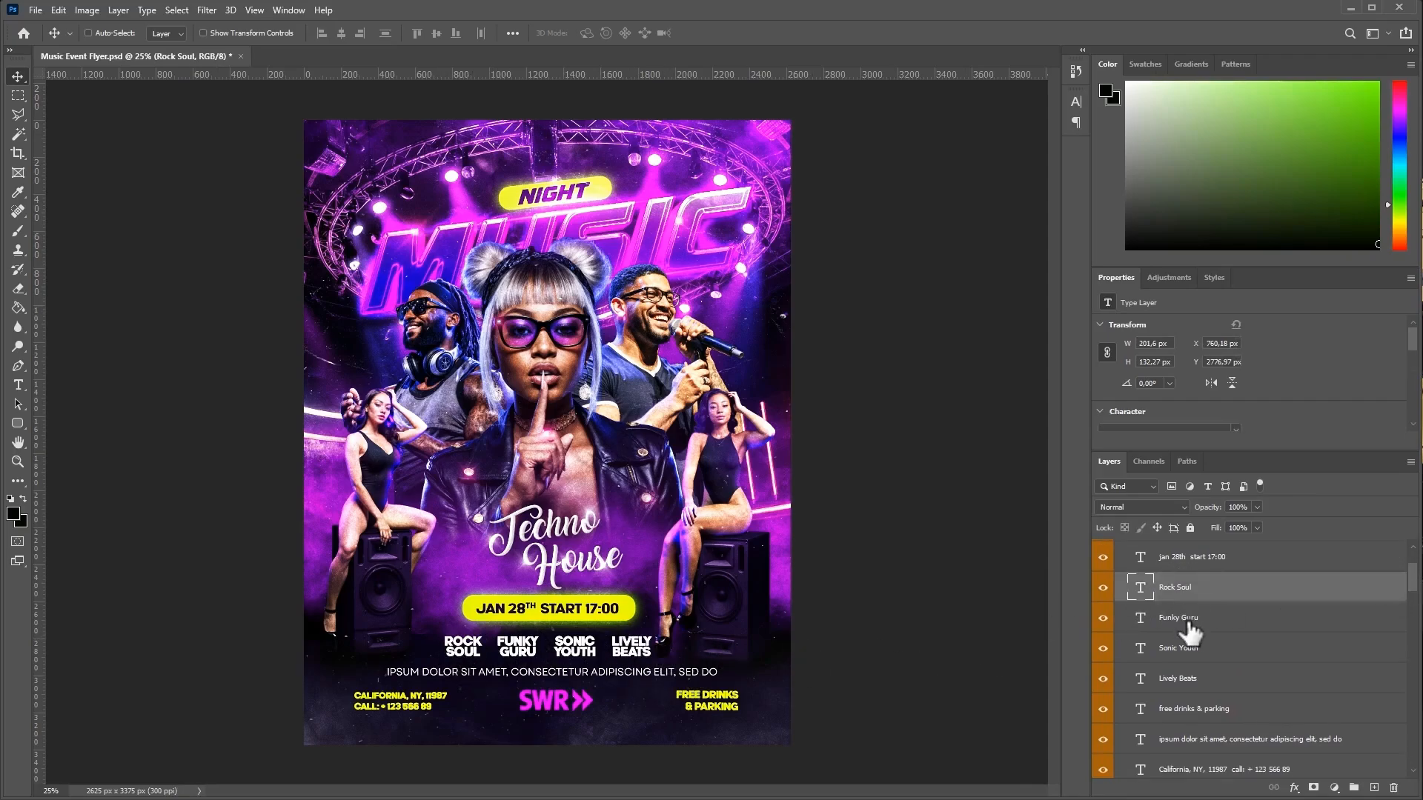
click(1185, 620)
click(1184, 650)
click(1186, 682)
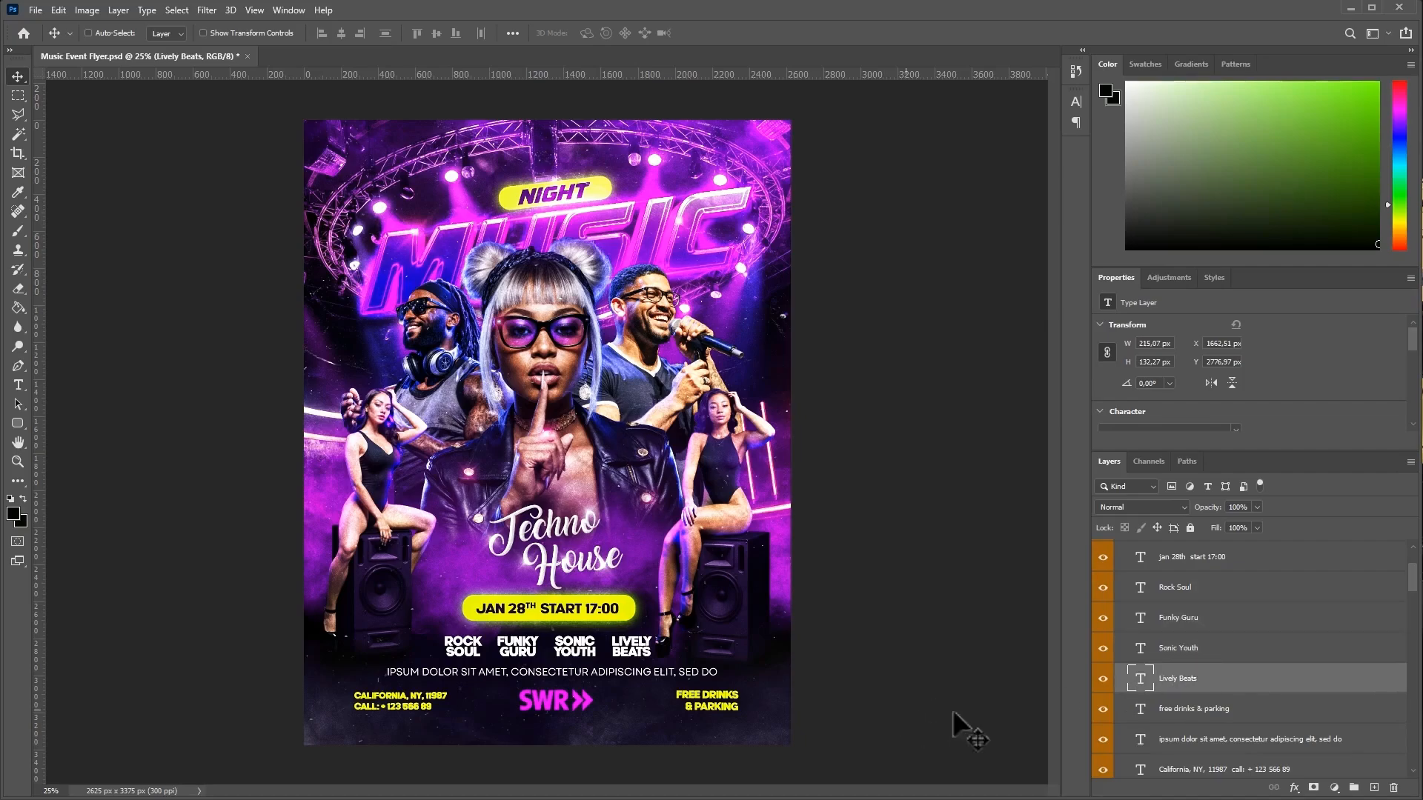
click(1191, 710)
click(1227, 739)
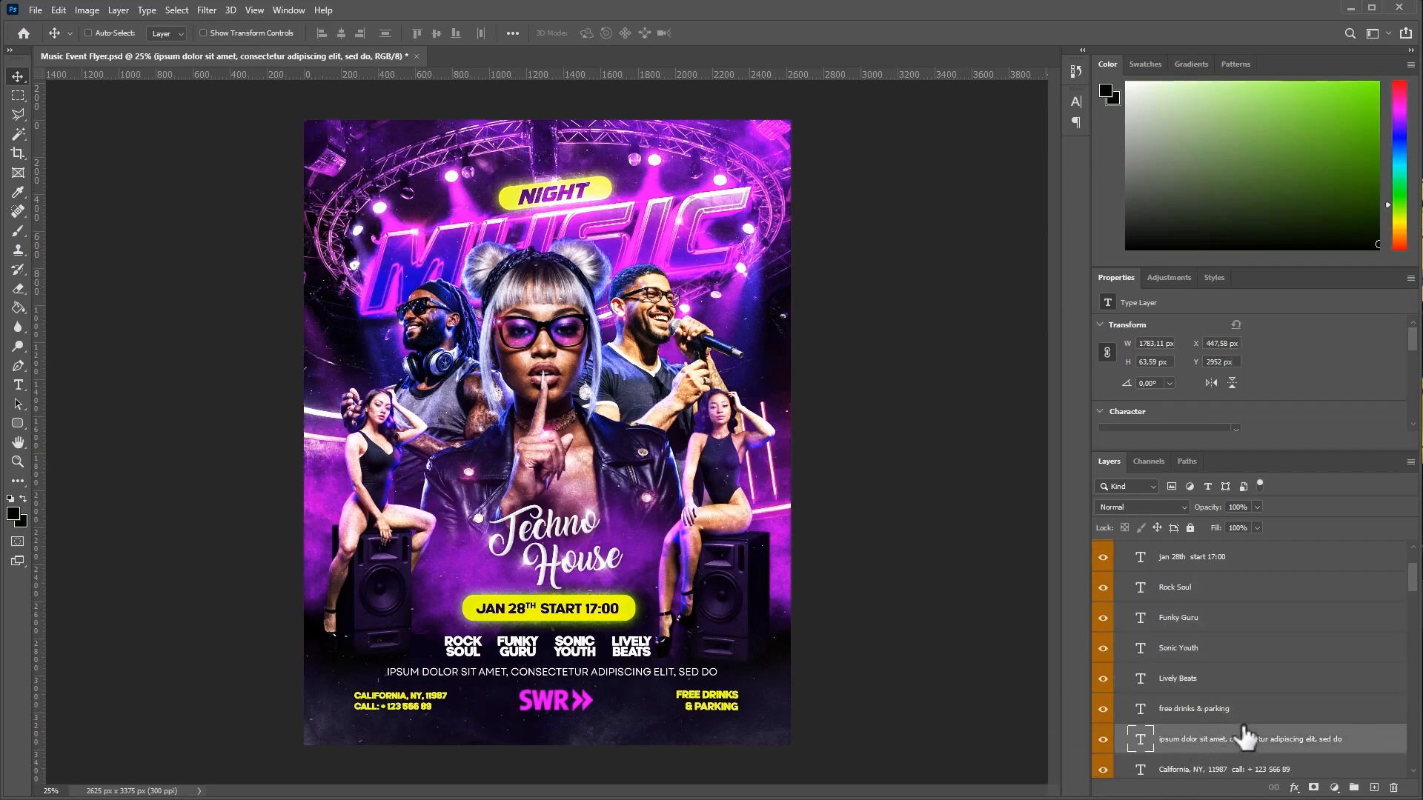
scroll(1219, 744, down, 1)
click(1219, 739)
scroll(1232, 714, up, 1)
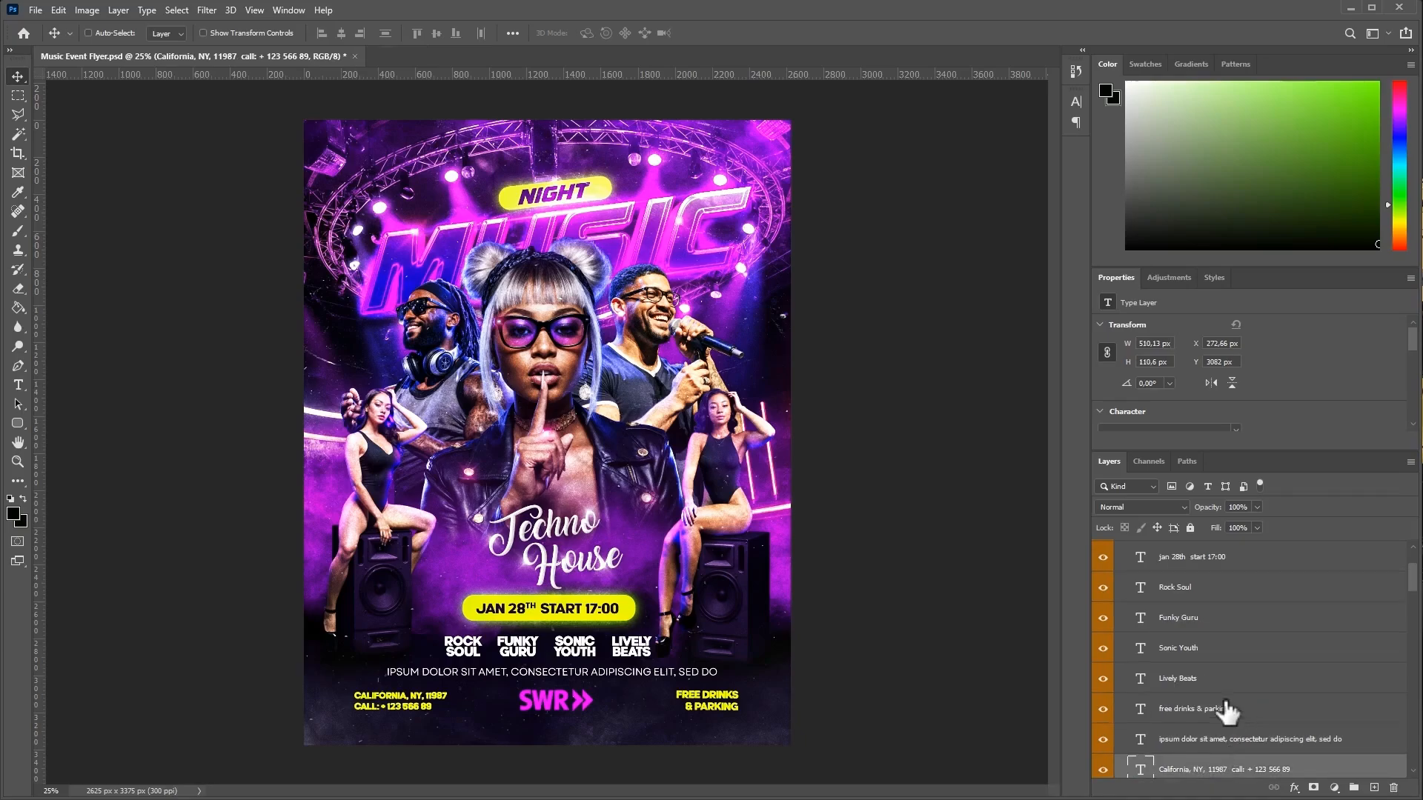